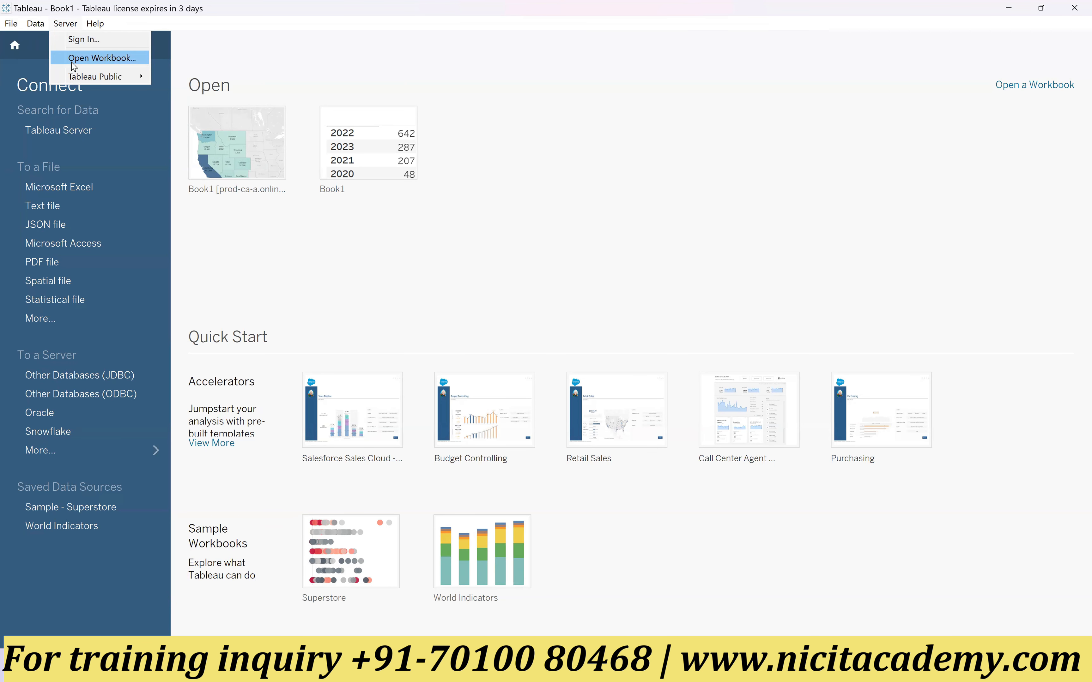
left_click(93, 41)
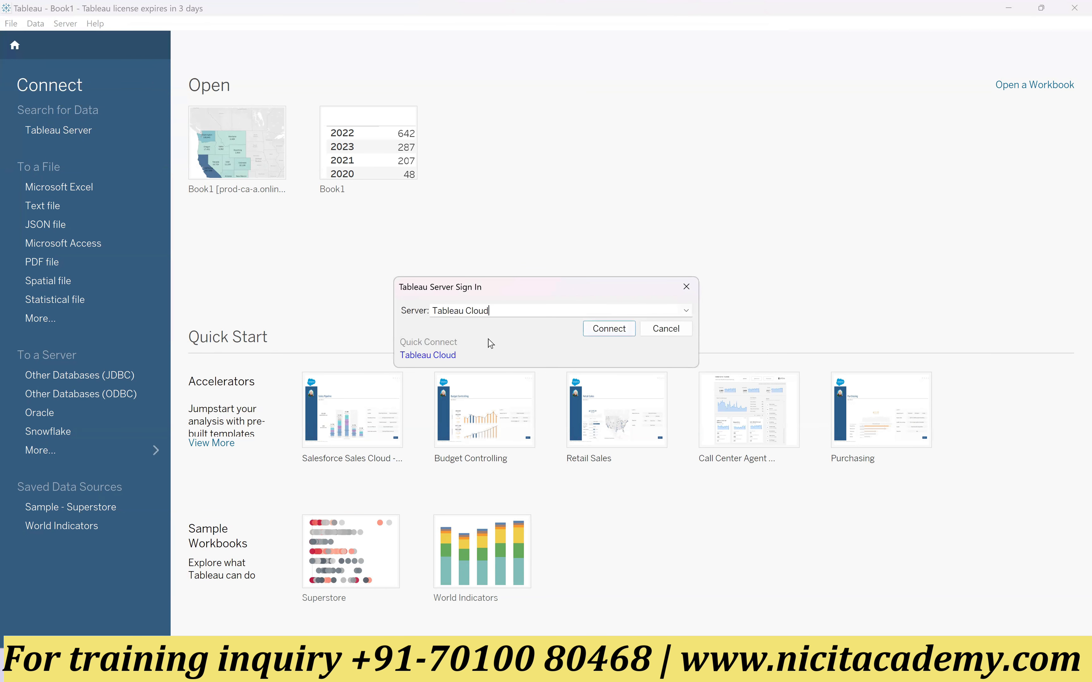
left_click(685, 312)
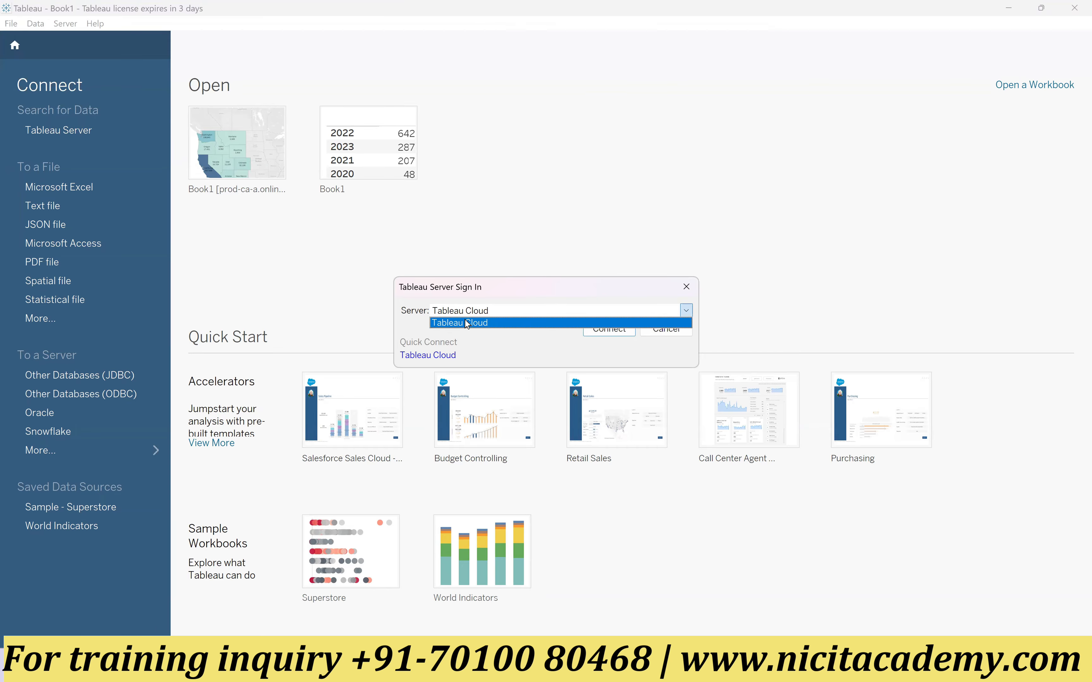
left_click(480, 327)
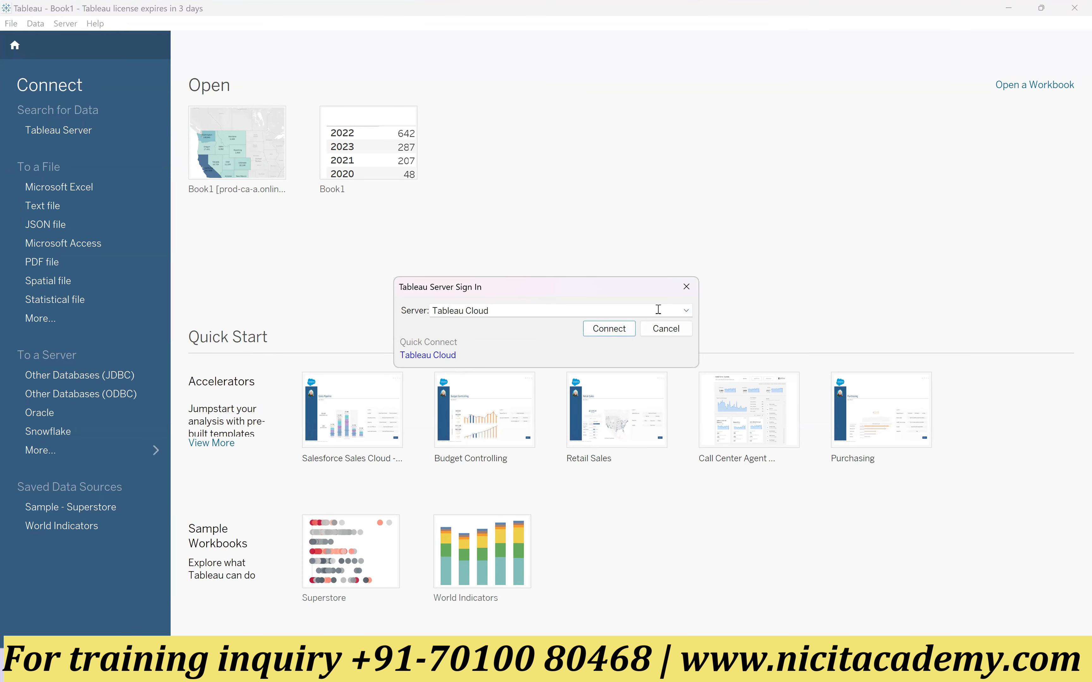
left_click(665, 329)
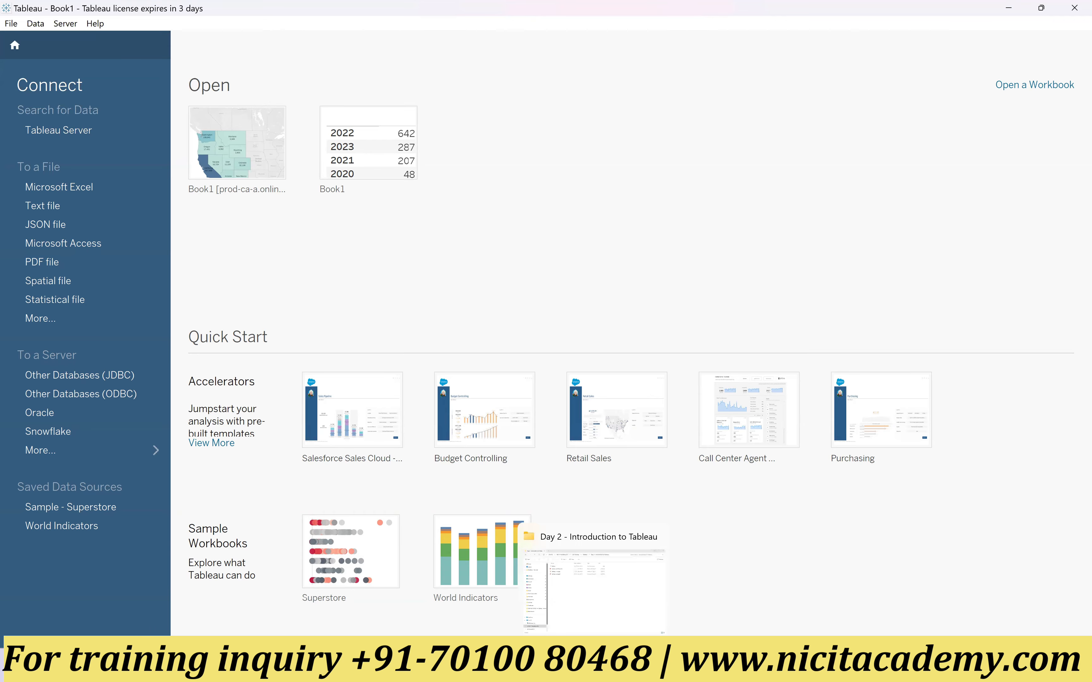
Step: Switch to File Explorer and open the My Tableau Repository folder inside Documents
left_click(593, 667)
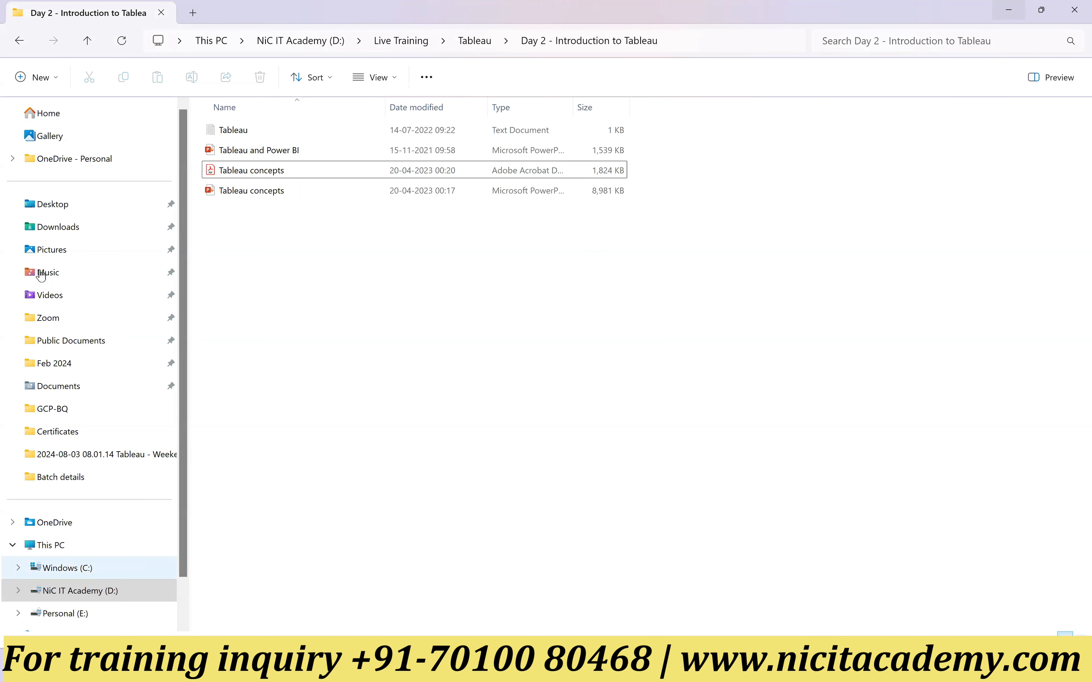
left_click(86, 393)
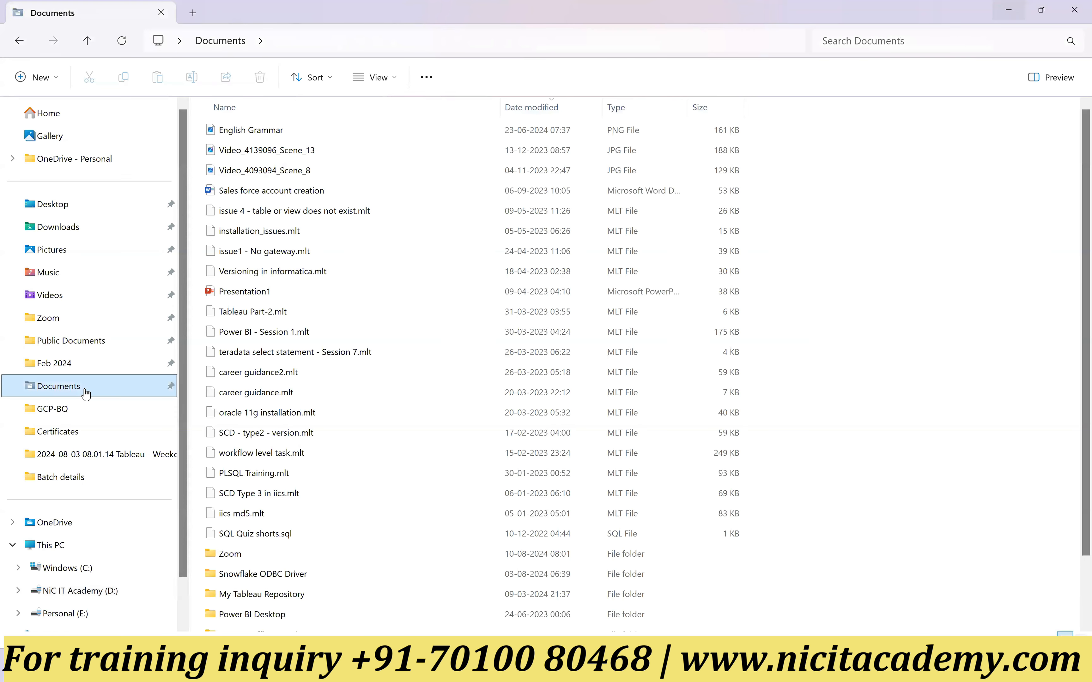
scroll(555, 377, "down", 1)
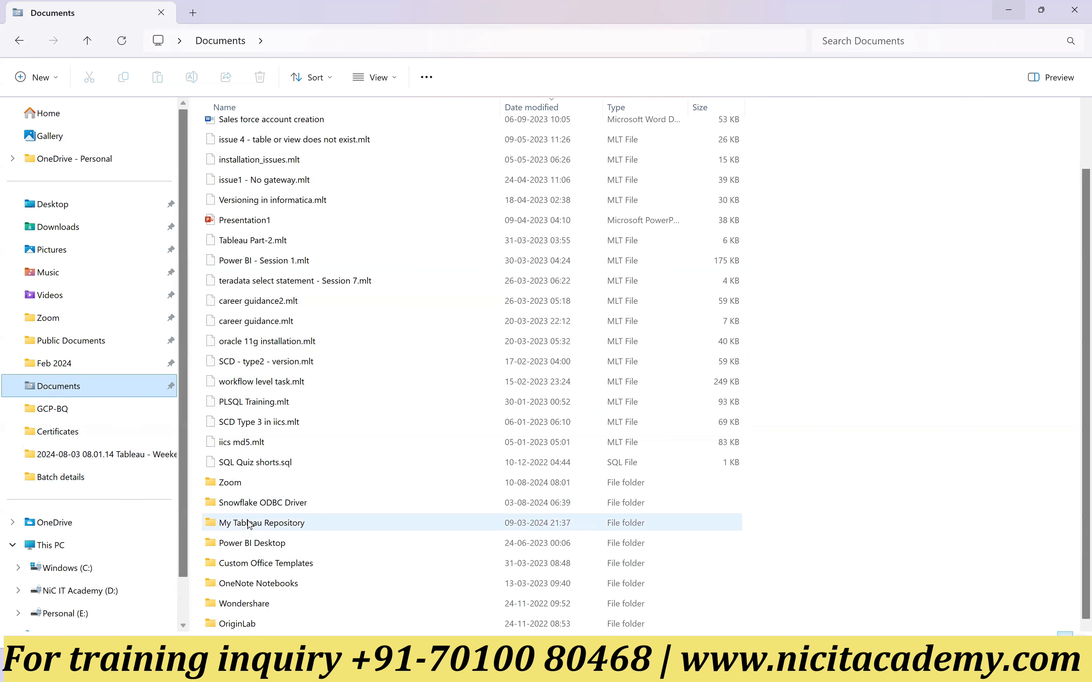
double_click(267, 524)
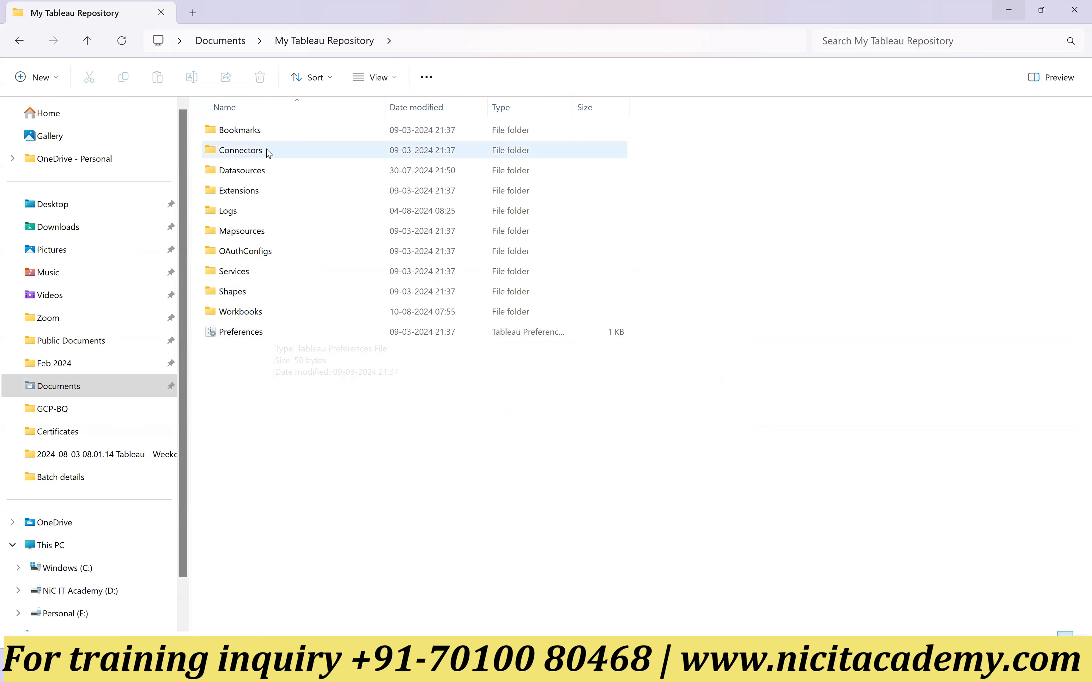
Step: Go into the repository's Datasources folder and open its 2024.2 subfolder down to en_US-US
left_click(267, 174)
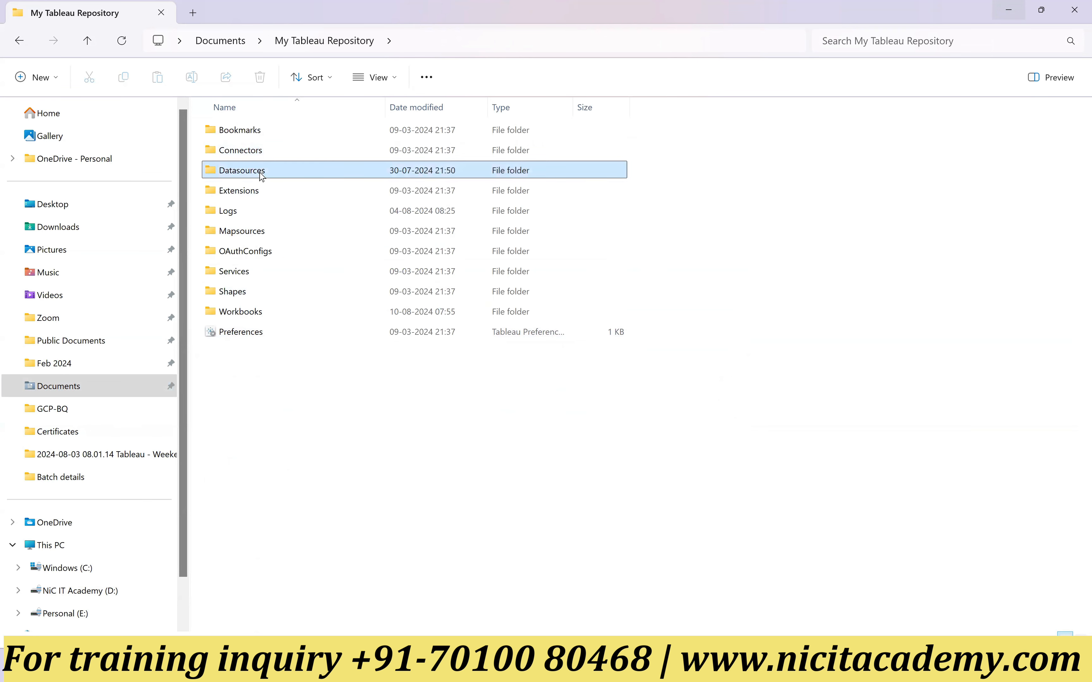
left_click(261, 152)
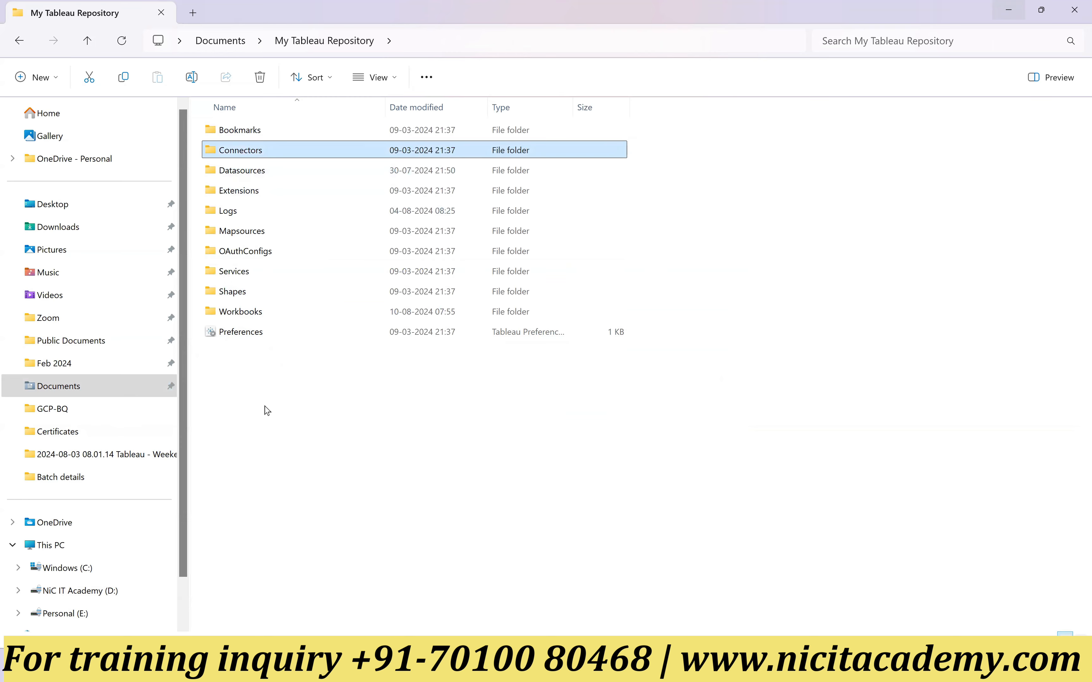
double_click(269, 176)
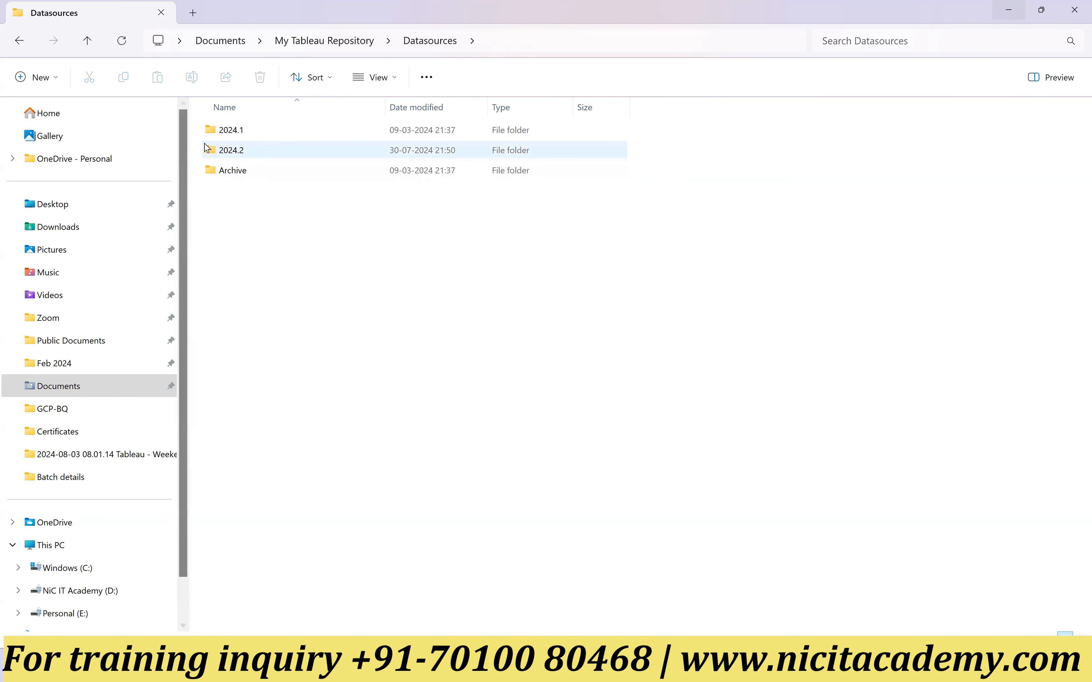
mouse_move(241, 155)
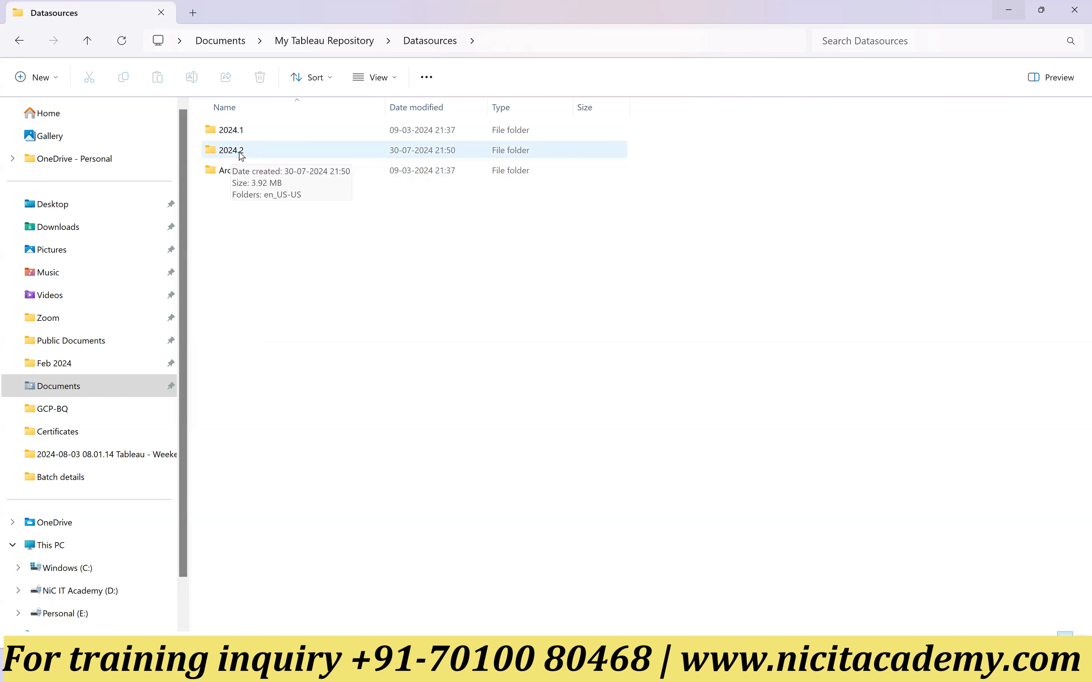
left_click(242, 155)
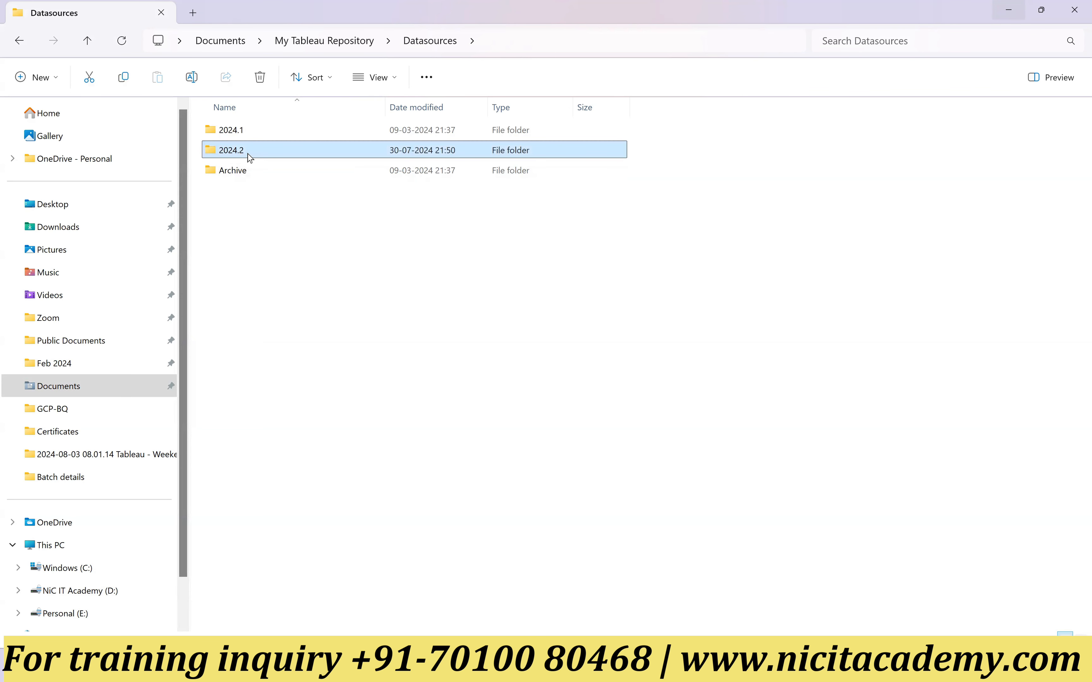
double_click(254, 155)
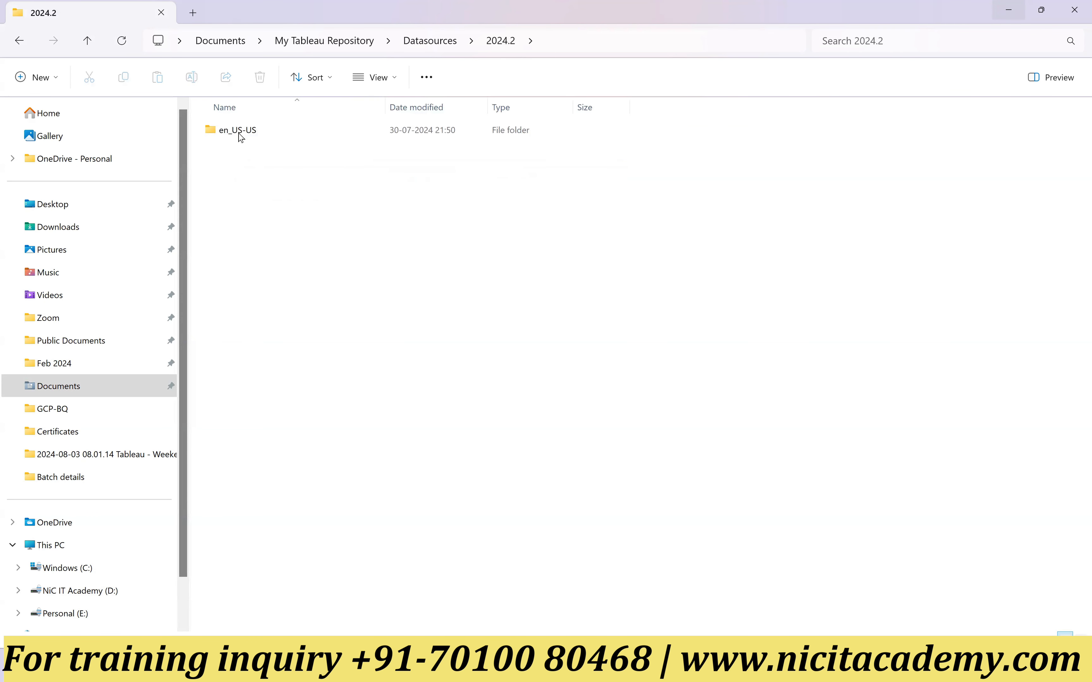
double_click(255, 136)
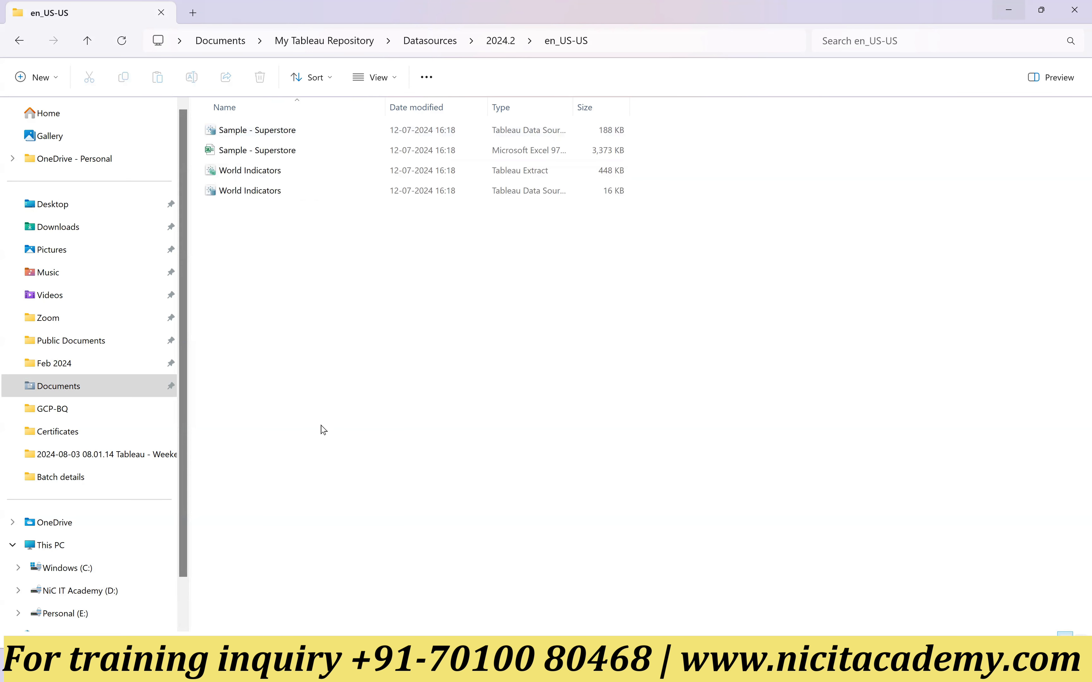
Step: Widen the Type column to show full file types and open the Sample - Superstore Excel worksheet
left_click(256, 155)
left_click_drag(572, 107, 712, 114)
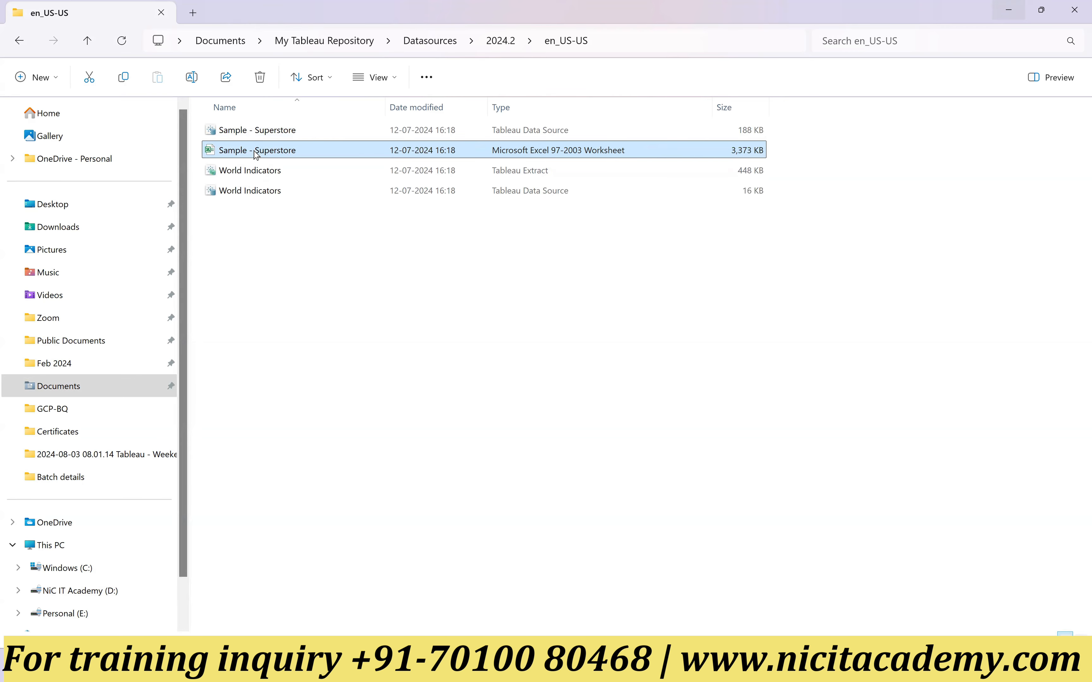
double_click(273, 154)
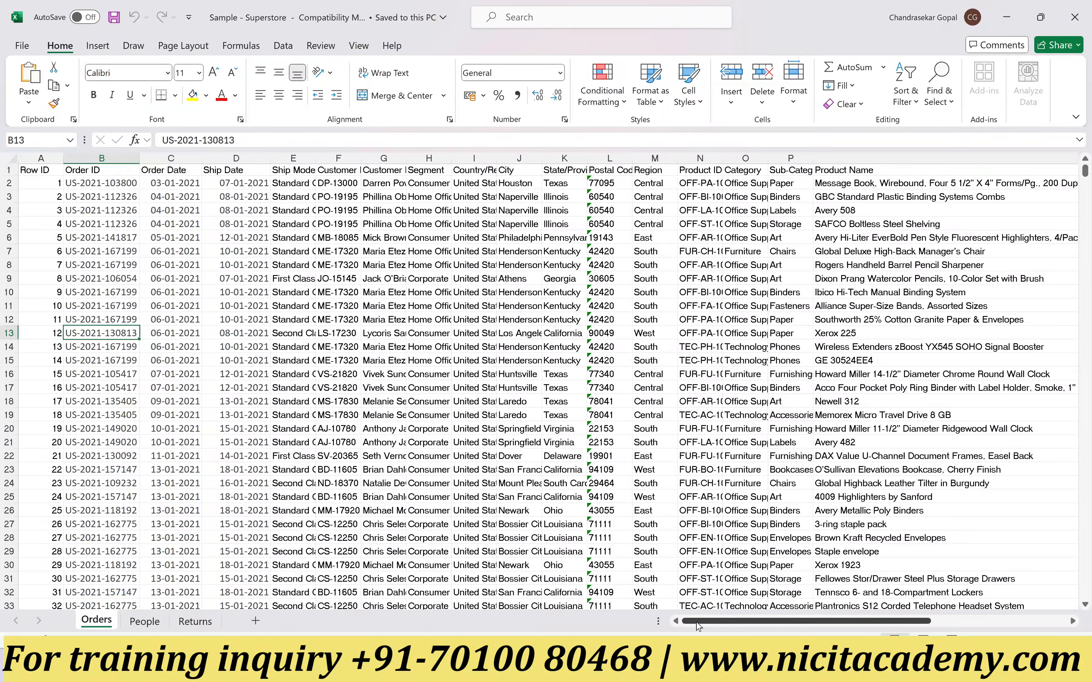
Step: Examine the Row ID, Order ID, Order Date and Ship Date columns of the Orders sheet
left_click_drag(48, 188, 50, 429)
left_click_drag(103, 185, 102, 497)
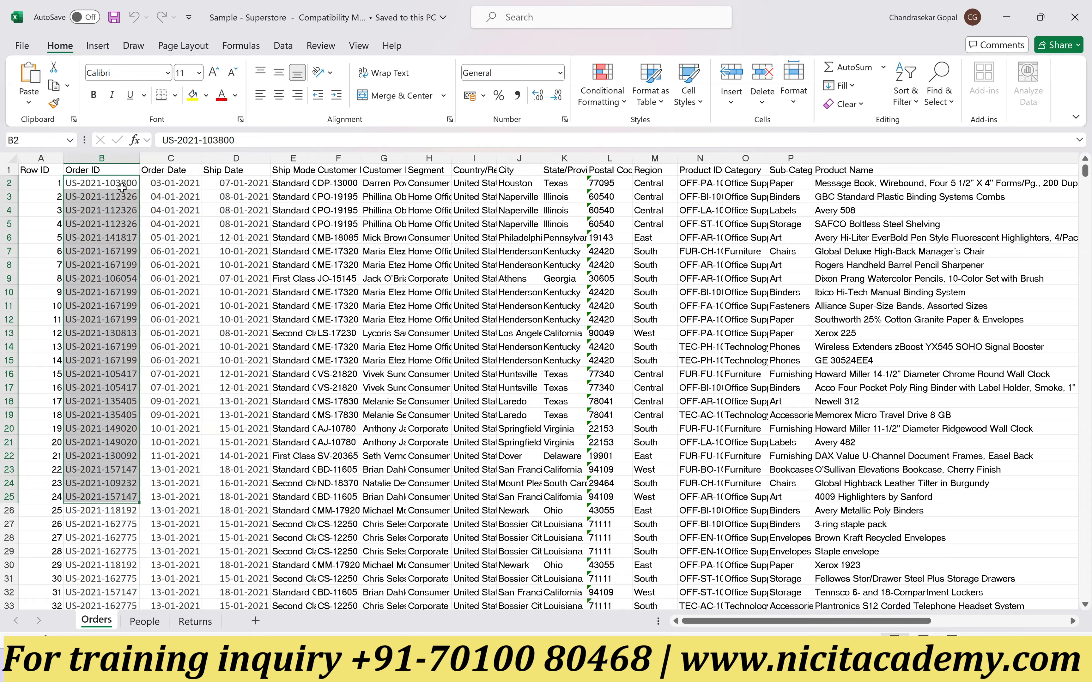
left_click_drag(182, 184, 181, 366)
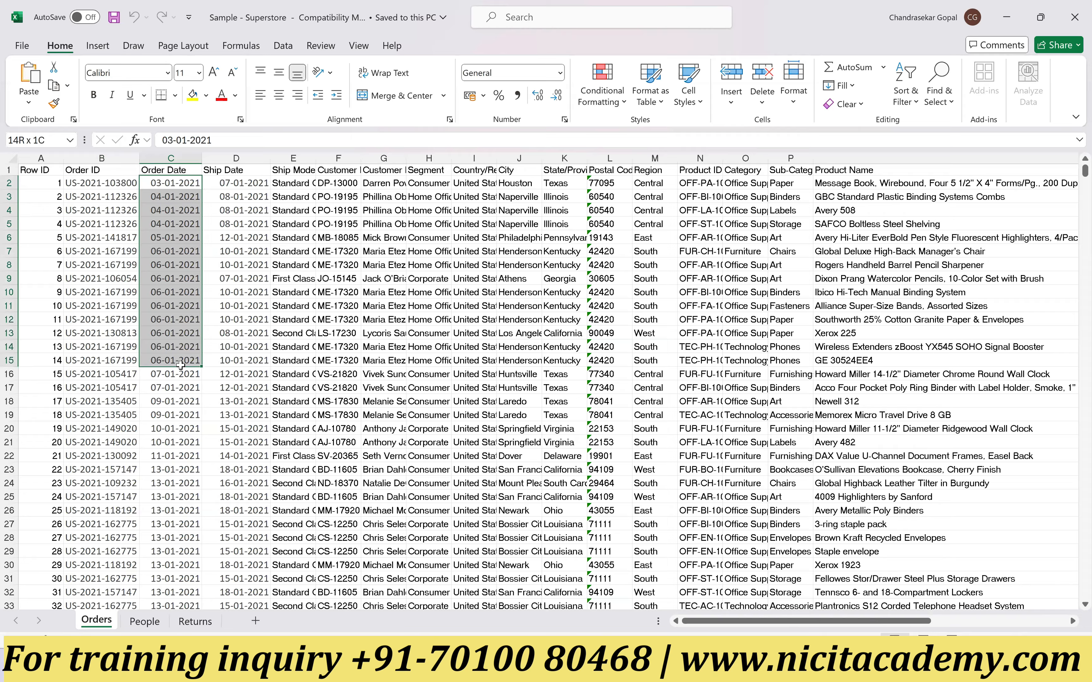
left_click_drag(243, 185, 244, 278)
left_click(169, 184)
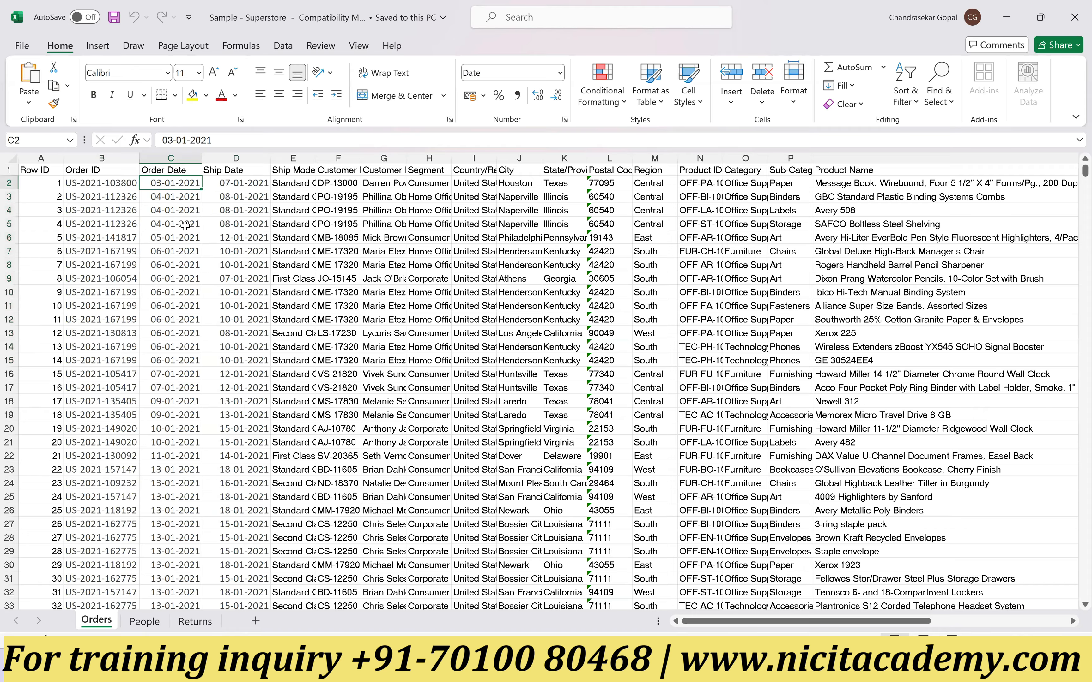
left_click(243, 186)
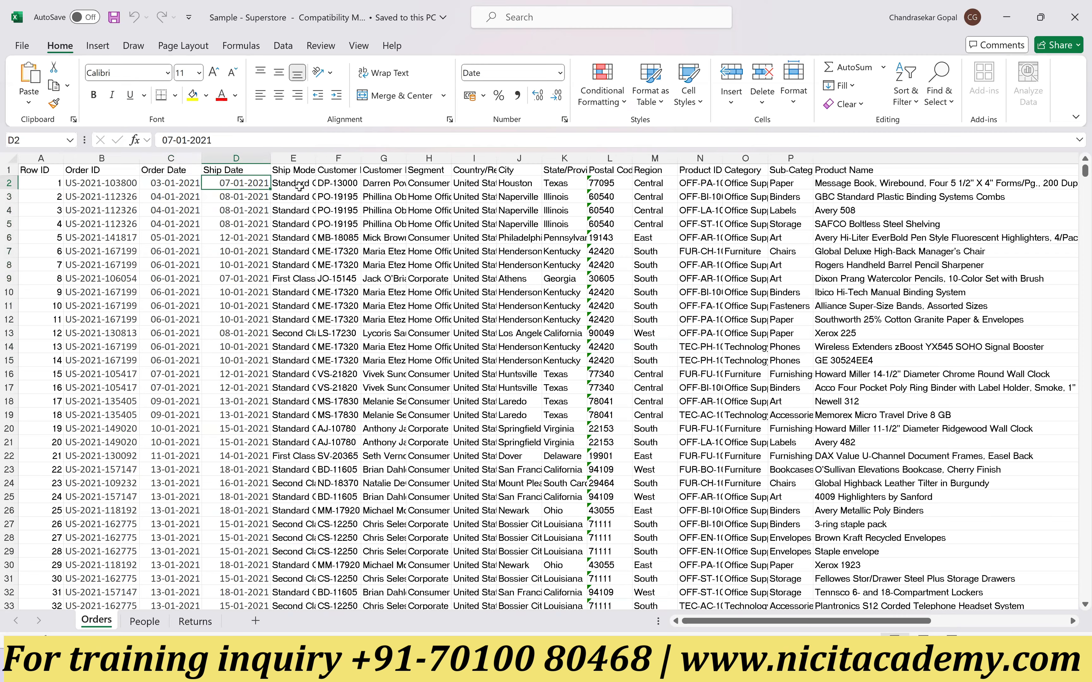
Step: Auto-fit the Ship Mode column's width on the Orders sheet and review its First Class and Second Class entries
left_click(298, 185)
double_click(315, 155)
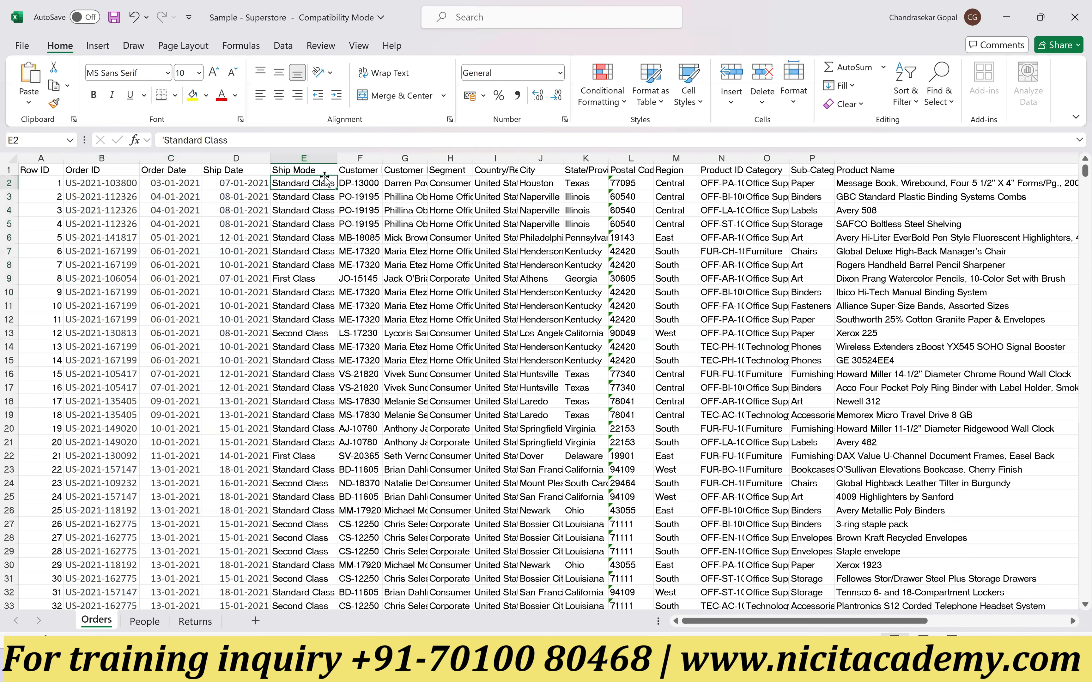
left_click(307, 280)
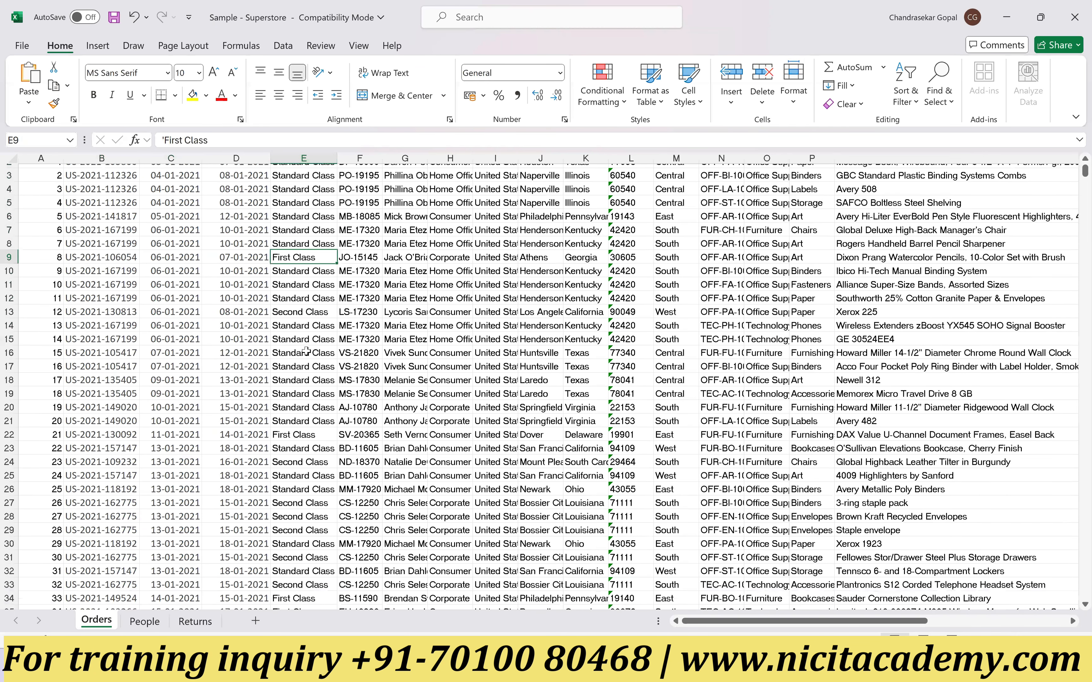
scroll(307, 348, "down", 2)
left_click(305, 538)
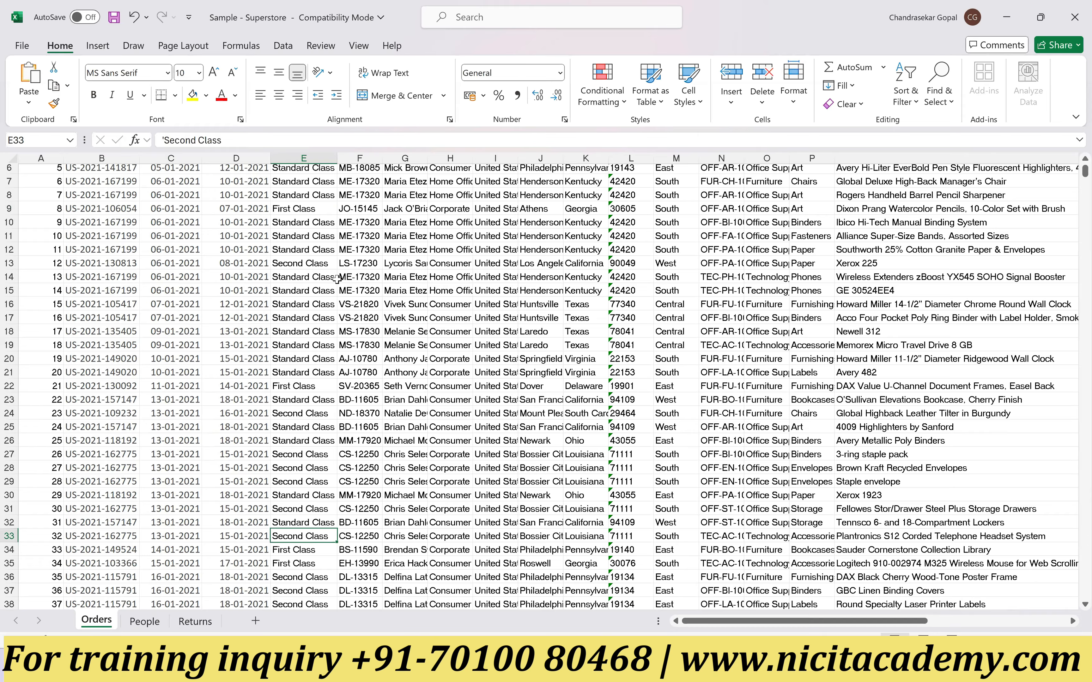
Step: Auto-fit the Customer ID and Customer Name columns and look over their entries
scroll(313, 304, "up", 2)
left_click(363, 172)
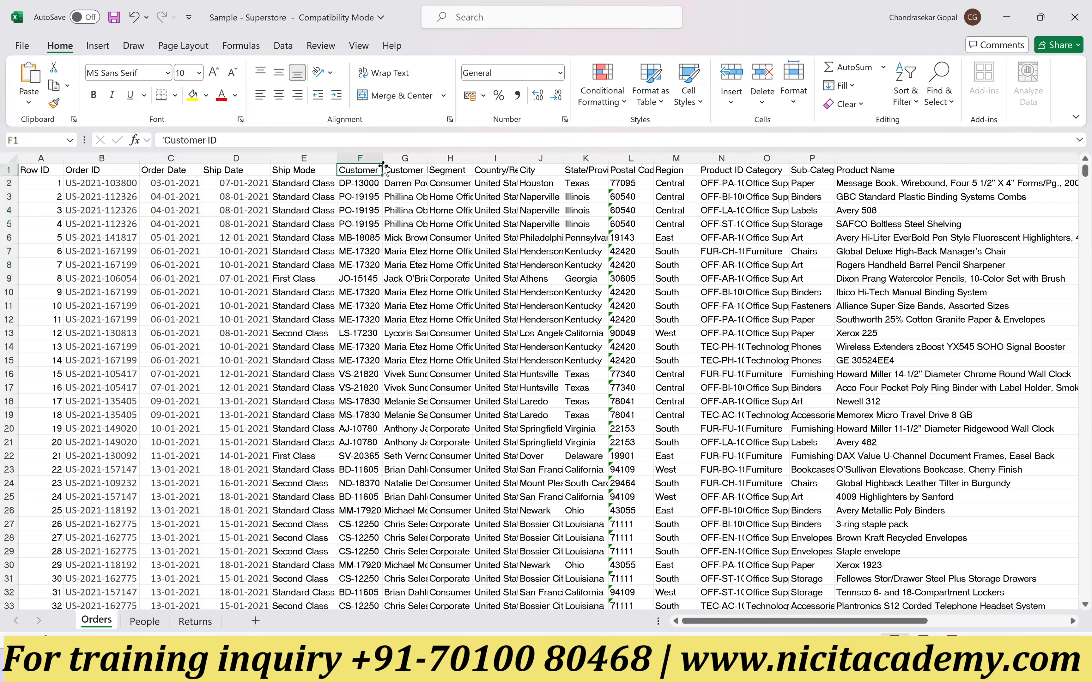
double_click(383, 157)
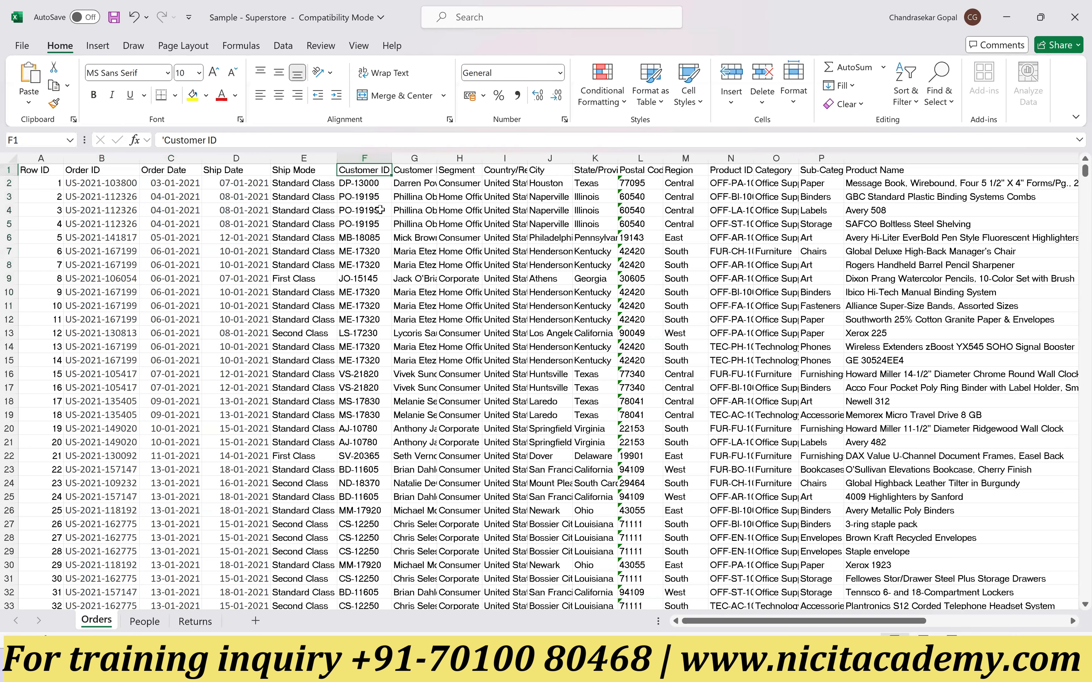
left_click_drag(379, 184, 381, 280)
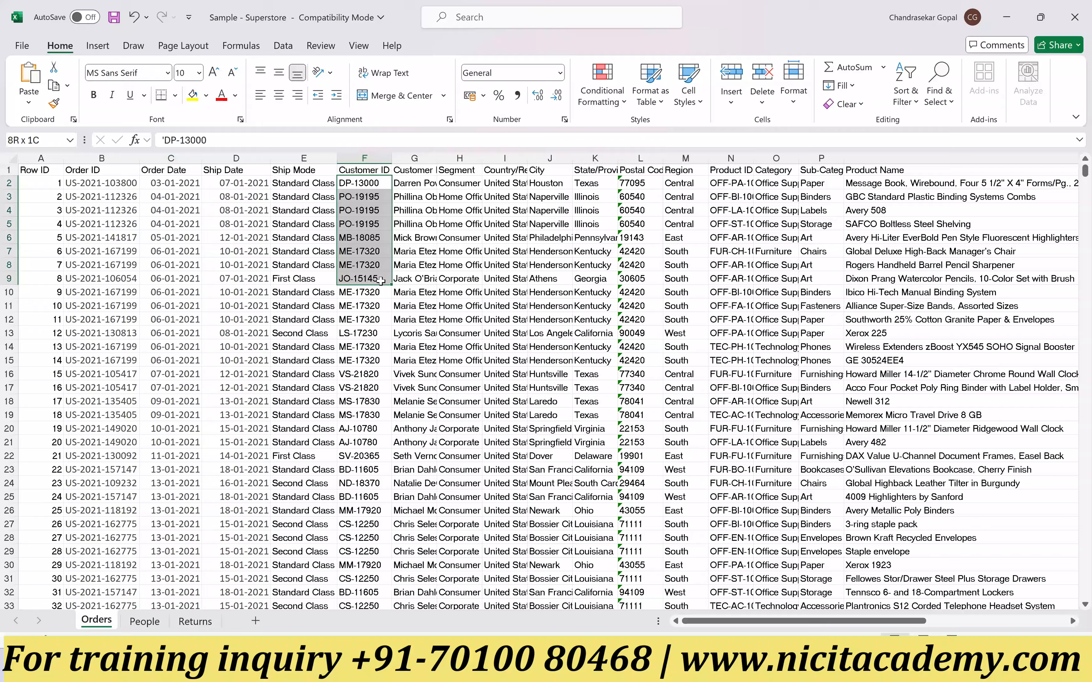
double_click(437, 157)
left_click_drag(444, 186, 442, 330)
Step: Examine the remaining Orders columns from Segment and City through the product fields to Discount and Profit
left_click_drag(523, 197, 521, 278)
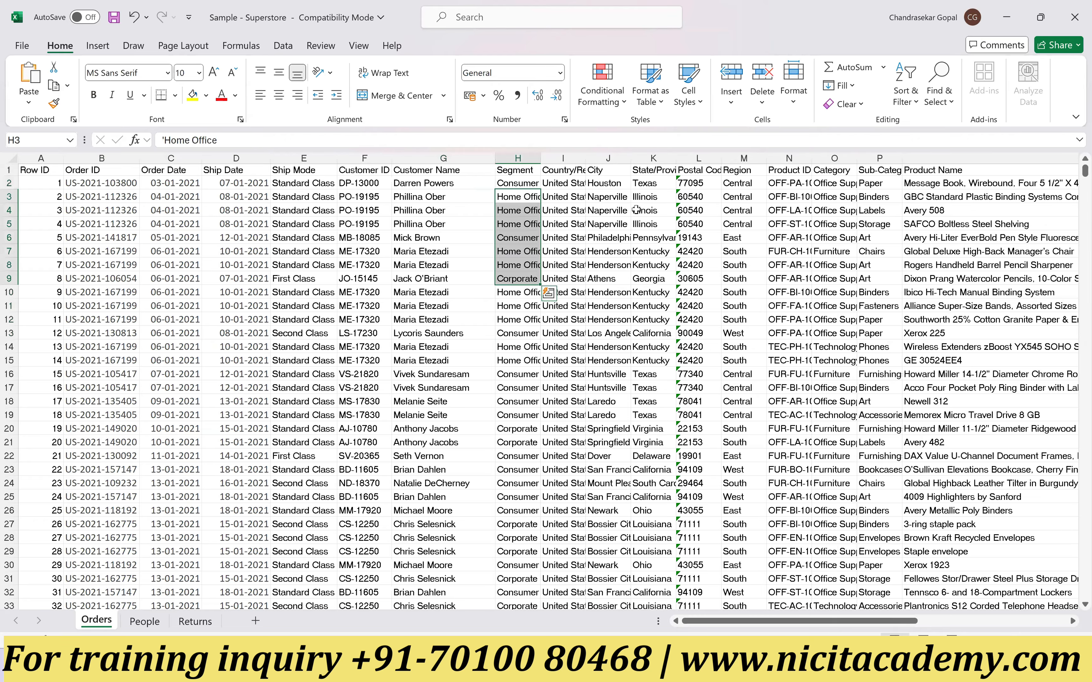
left_click_drag(600, 199, 1058, 292)
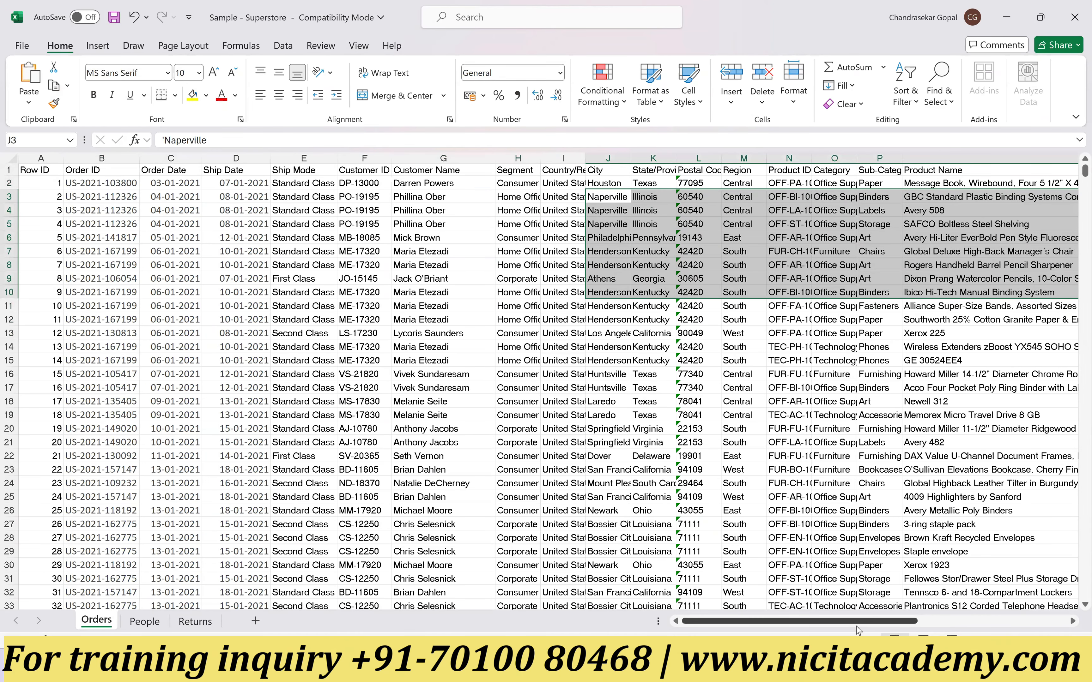
left_click_drag(866, 624, 976, 631)
left_click_drag(878, 199, 894, 257)
left_click_drag(939, 187, 977, 364)
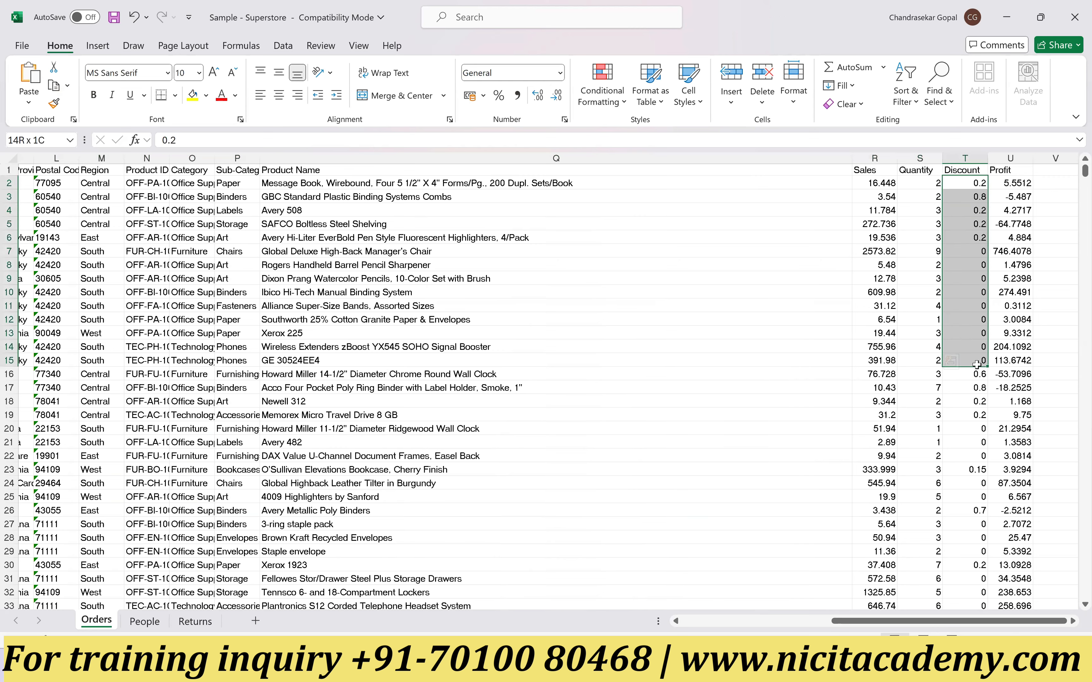
left_click(973, 185)
left_click(977, 200)
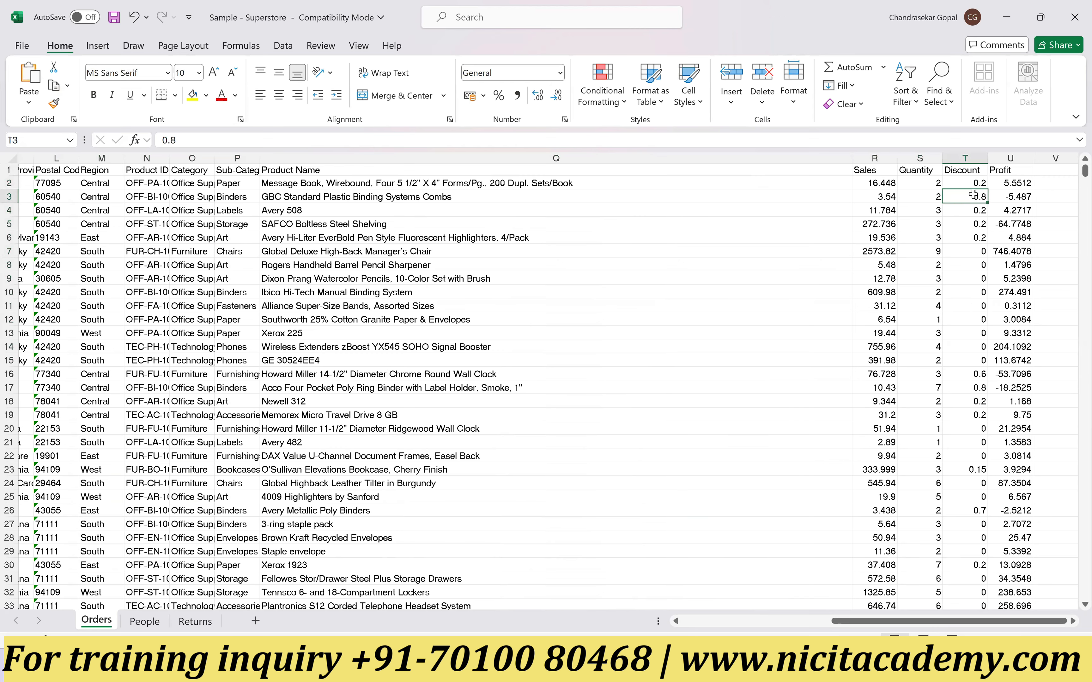
left_click_drag(1011, 181, 1015, 601)
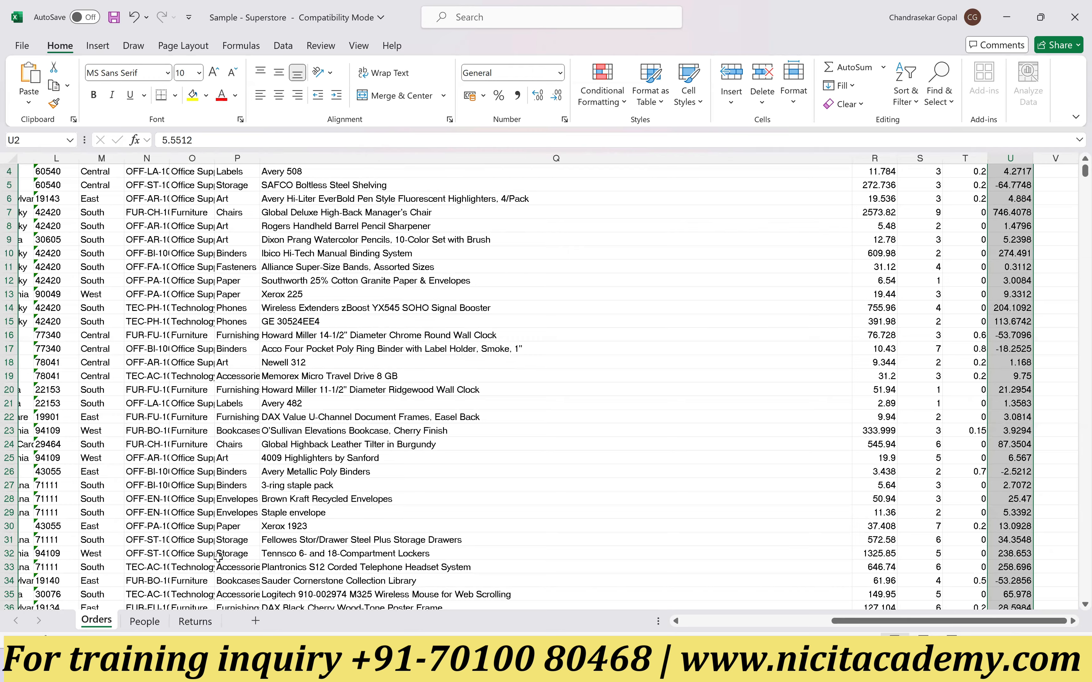
Step: Review the People sheet's regional managers and the Returns sheet's returned order records
left_click(143, 623)
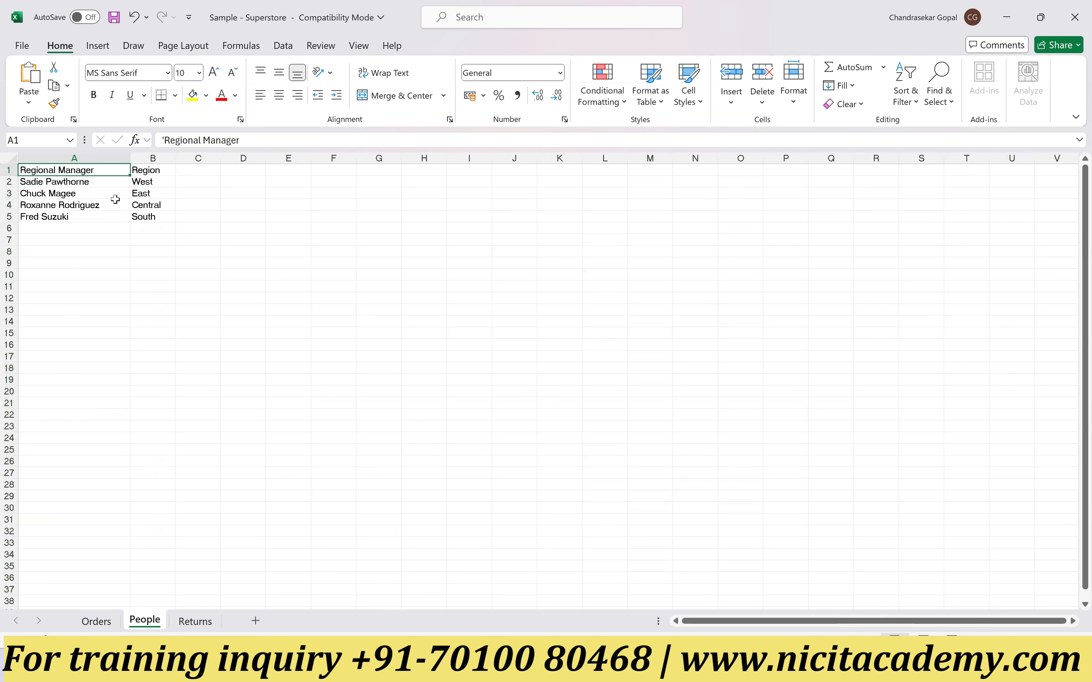
left_click(193, 623)
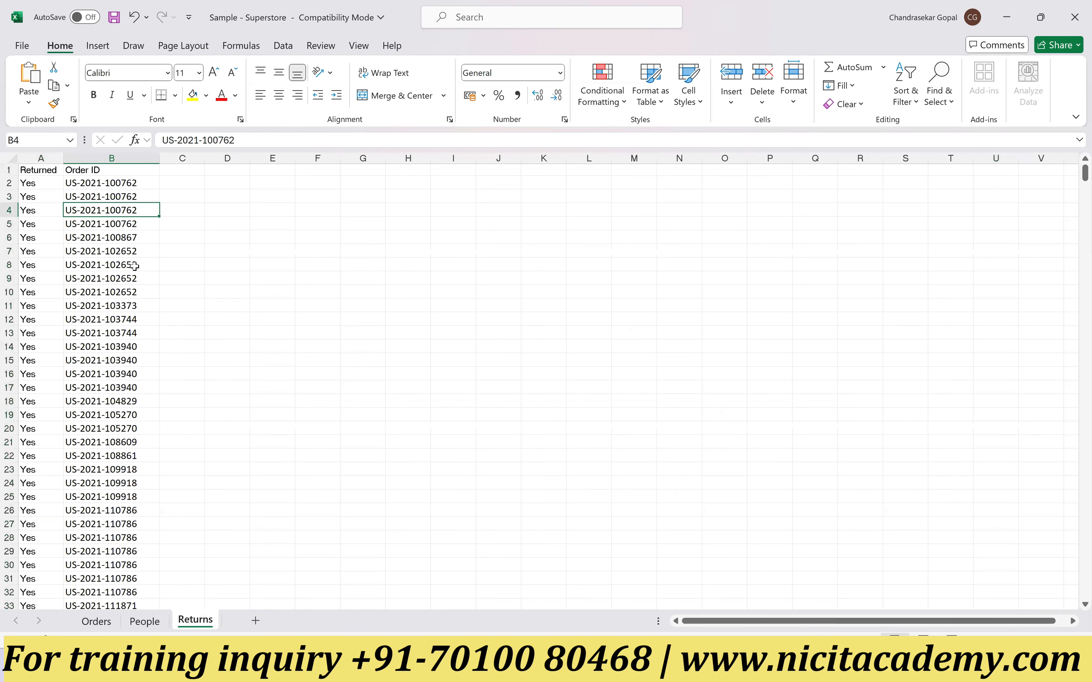
left_click_drag(31, 182, 134, 511)
scroll(121, 426, "down", 4)
scroll(121, 426, "down", 10)
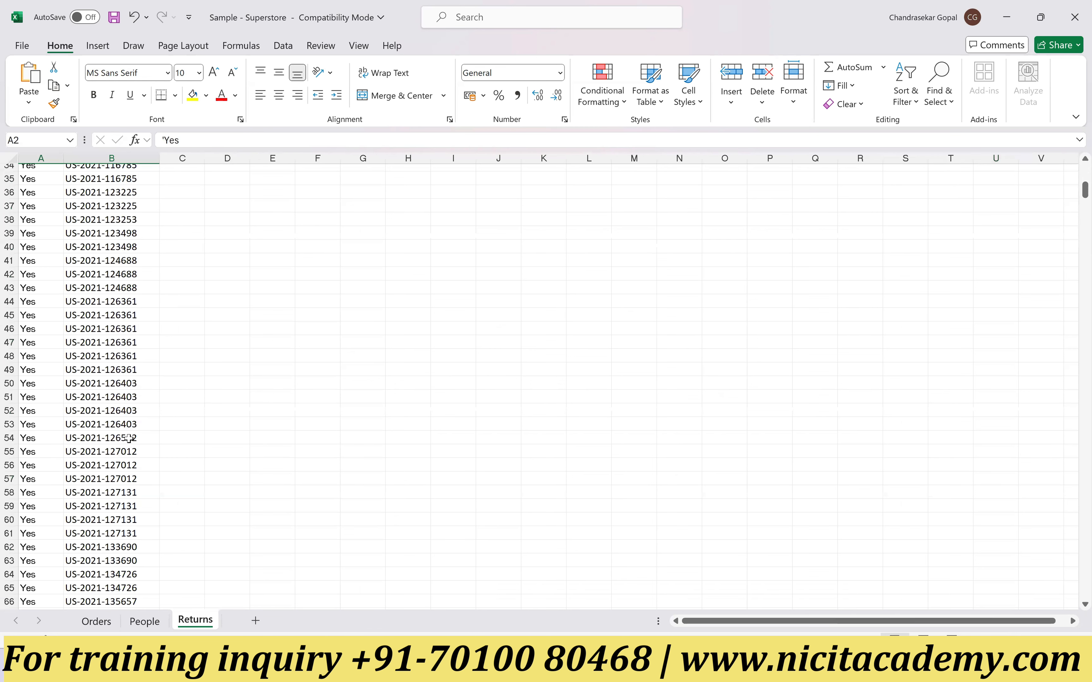
Step: Review how each regional manager on the People sheet is matched to a region
left_click(97, 622)
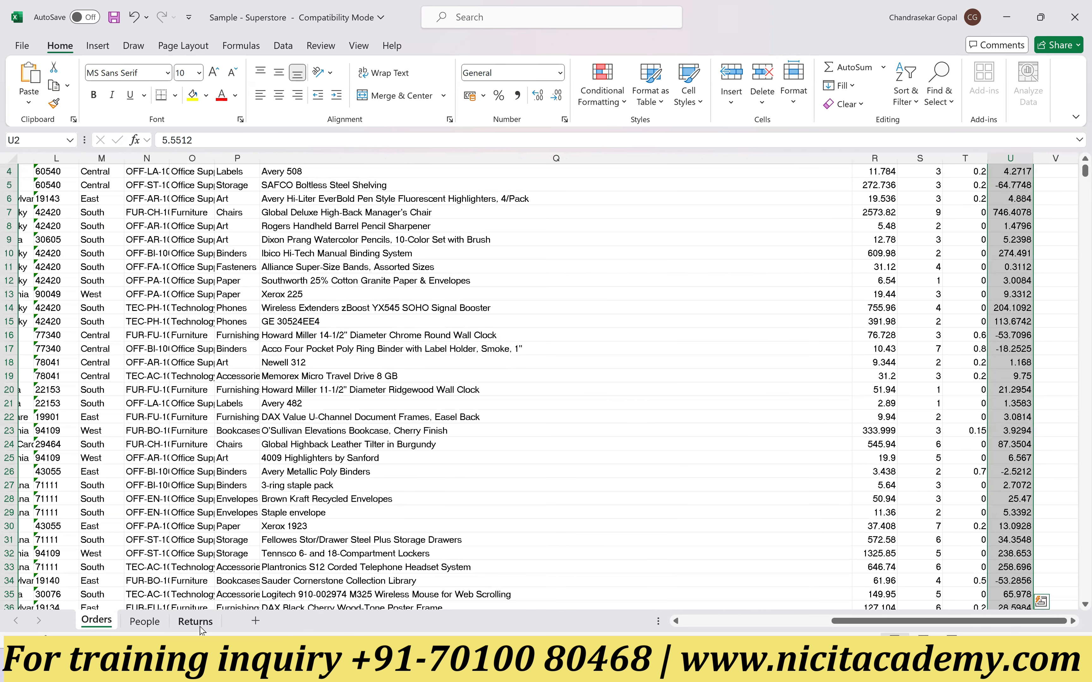
left_click(149, 624)
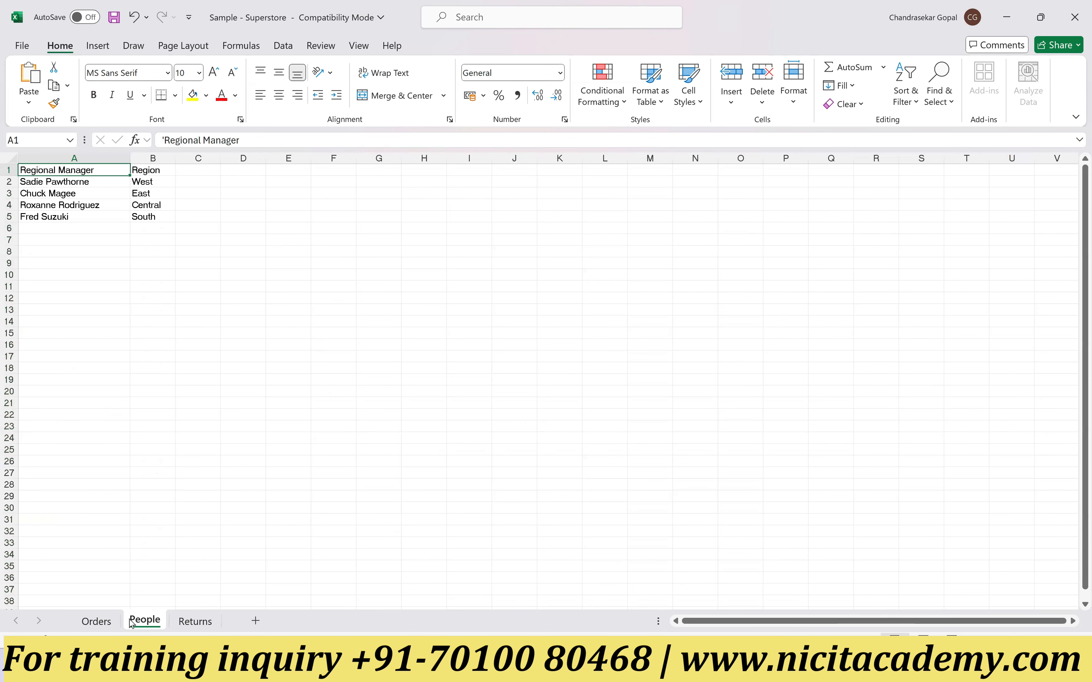
left_click_drag(152, 229, 149, 171)
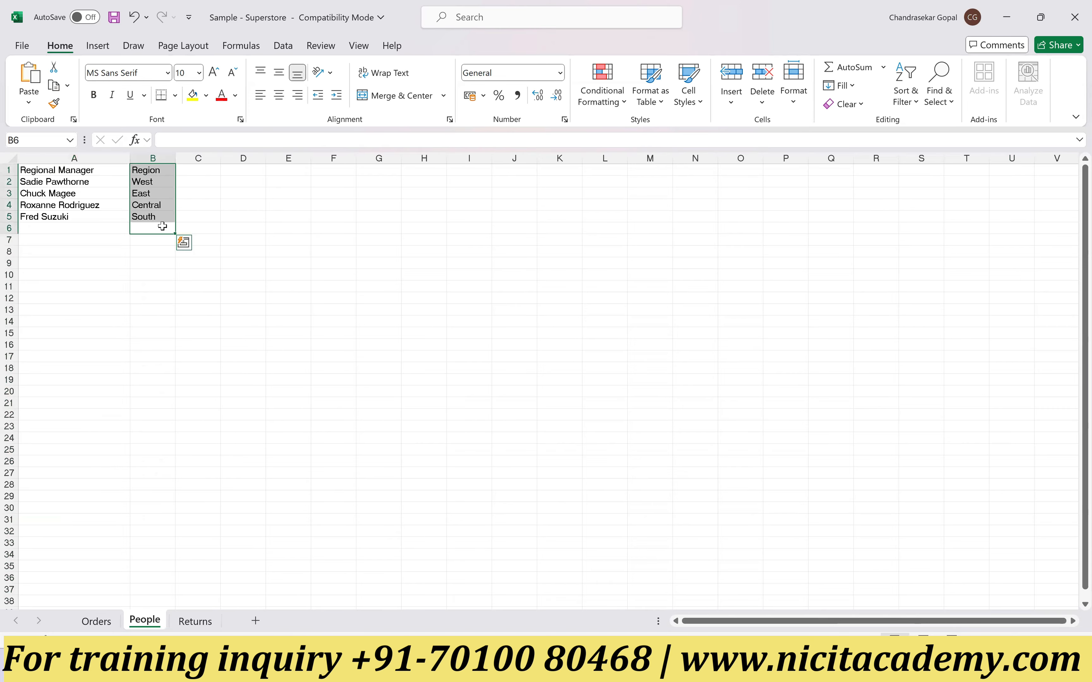
left_click(149, 182)
left_click(78, 184)
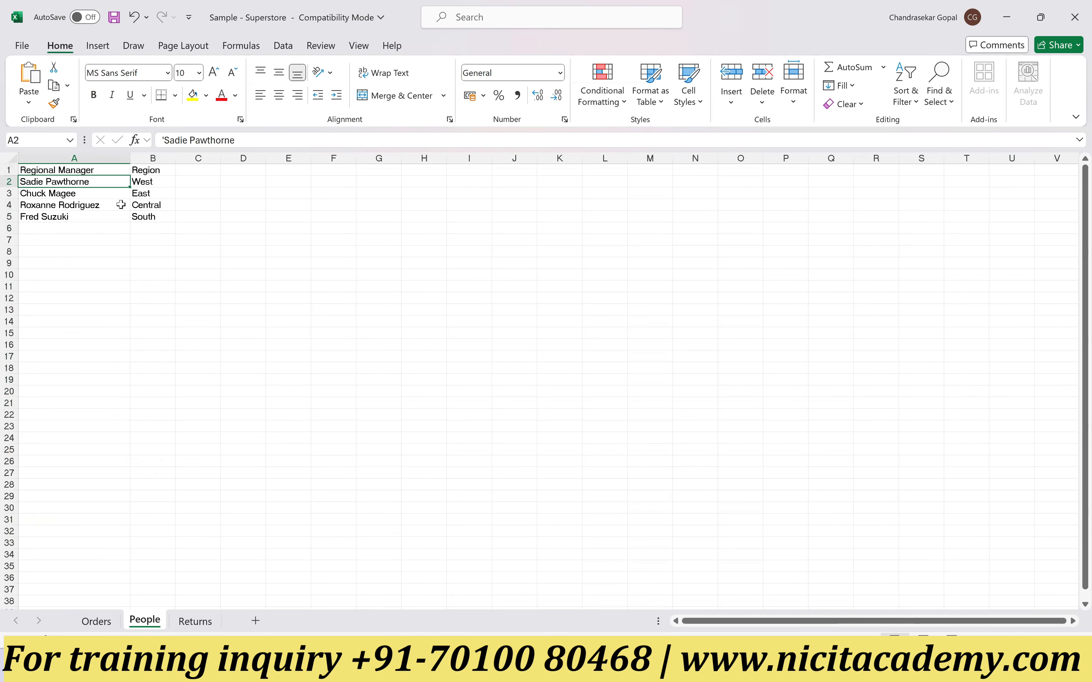
left_click_drag(69, 219, 69, 170)
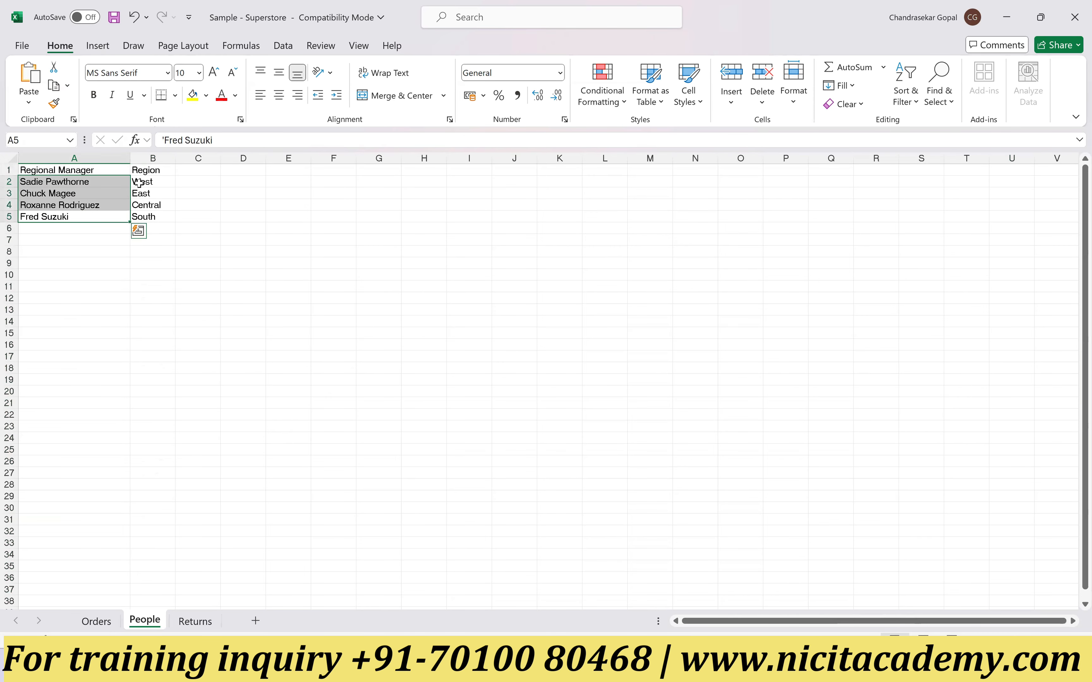
left_click_drag(140, 183, 142, 219)
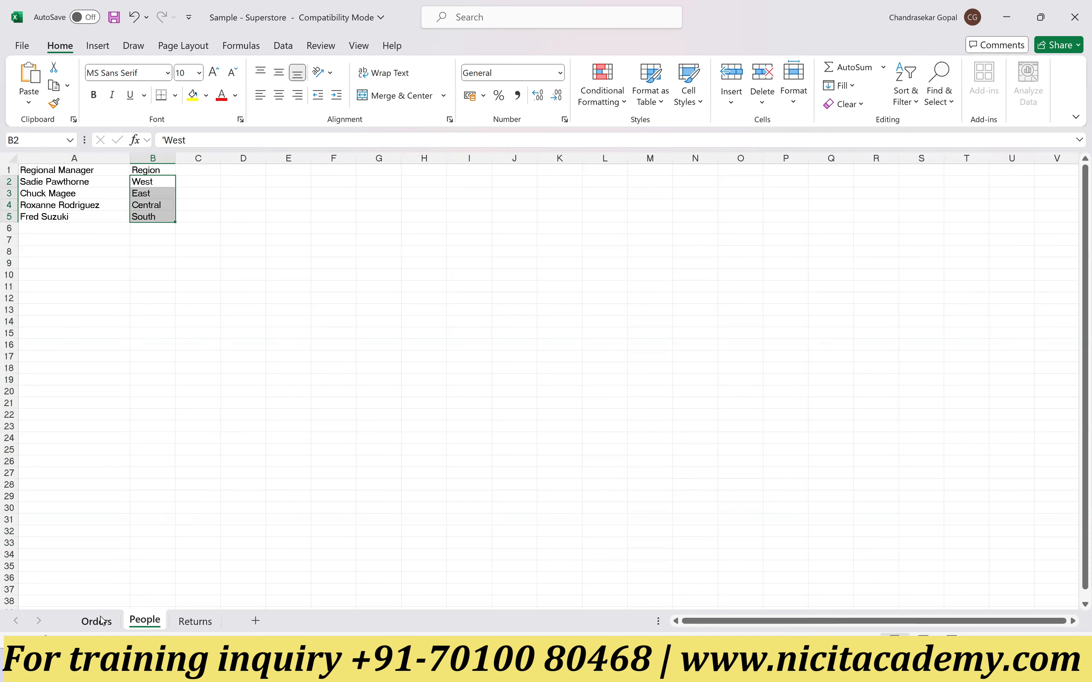
Step: Compare the order records on the Orders sheet with the People sheet and the returned Order IDs on the Returns sheet
left_click(96, 621)
scroll(149, 223, "up", 1)
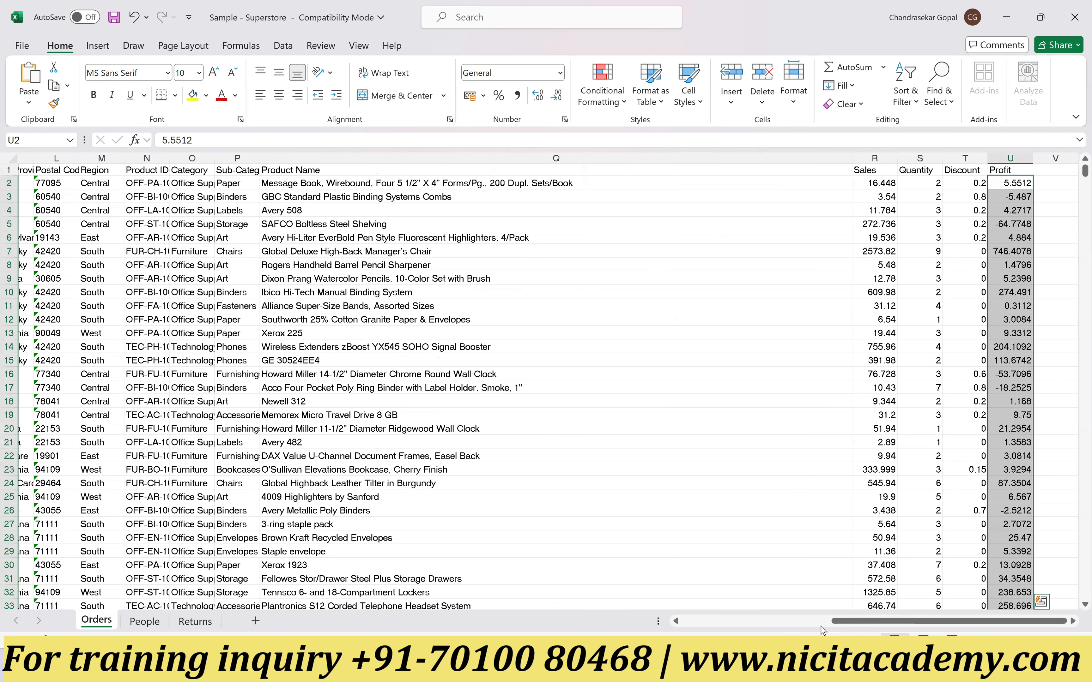
left_click_drag(842, 621, 640, 625)
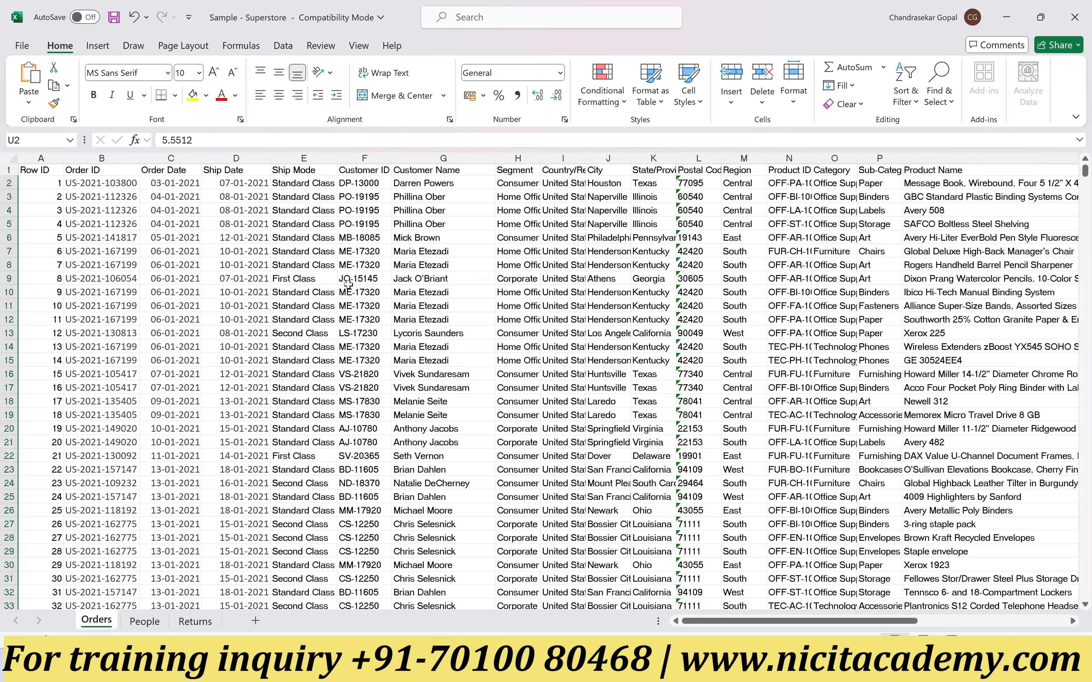
left_click(143, 624)
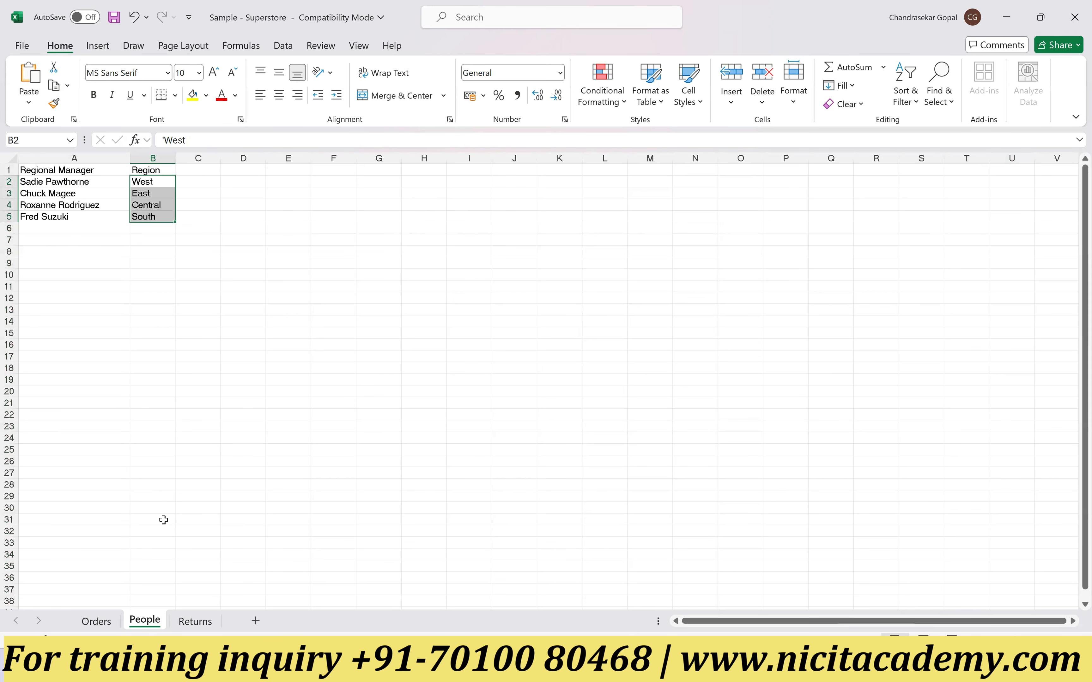
left_click(208, 623)
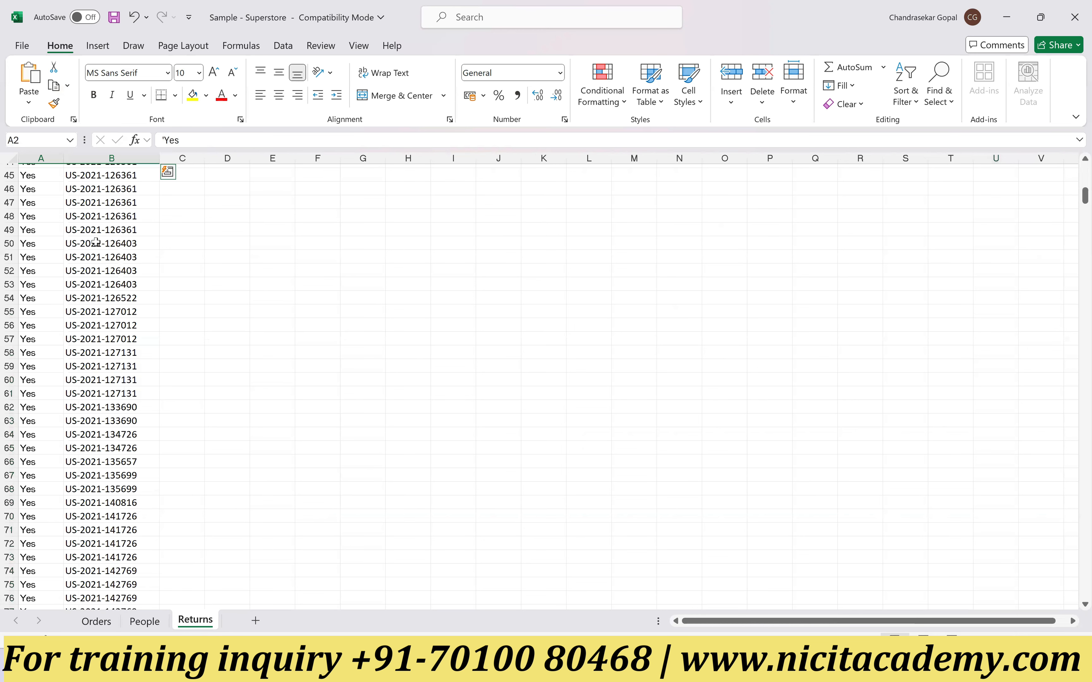
left_click_drag(45, 184, 135, 324)
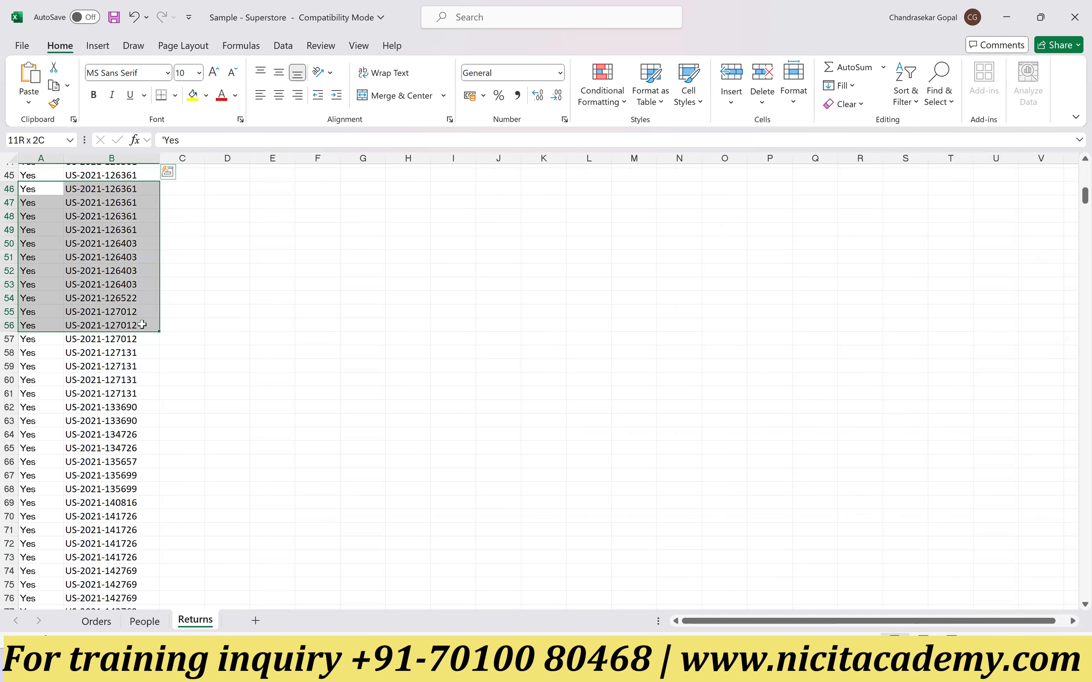
left_click(131, 229)
scroll(140, 245, "up", 15)
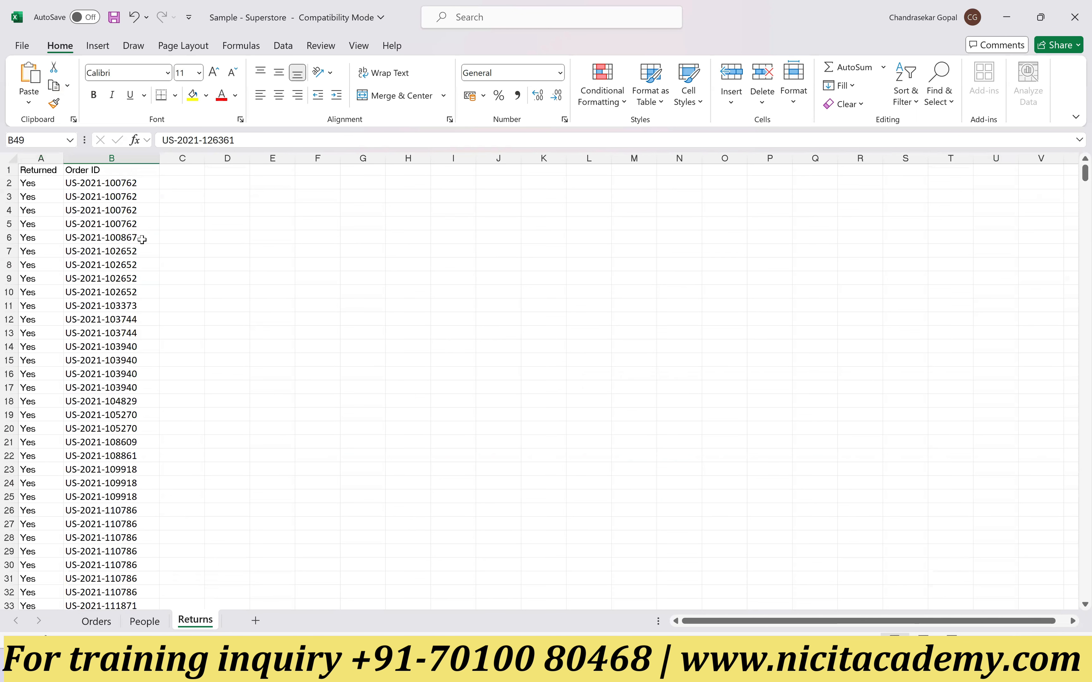
left_click_drag(102, 185, 106, 335)
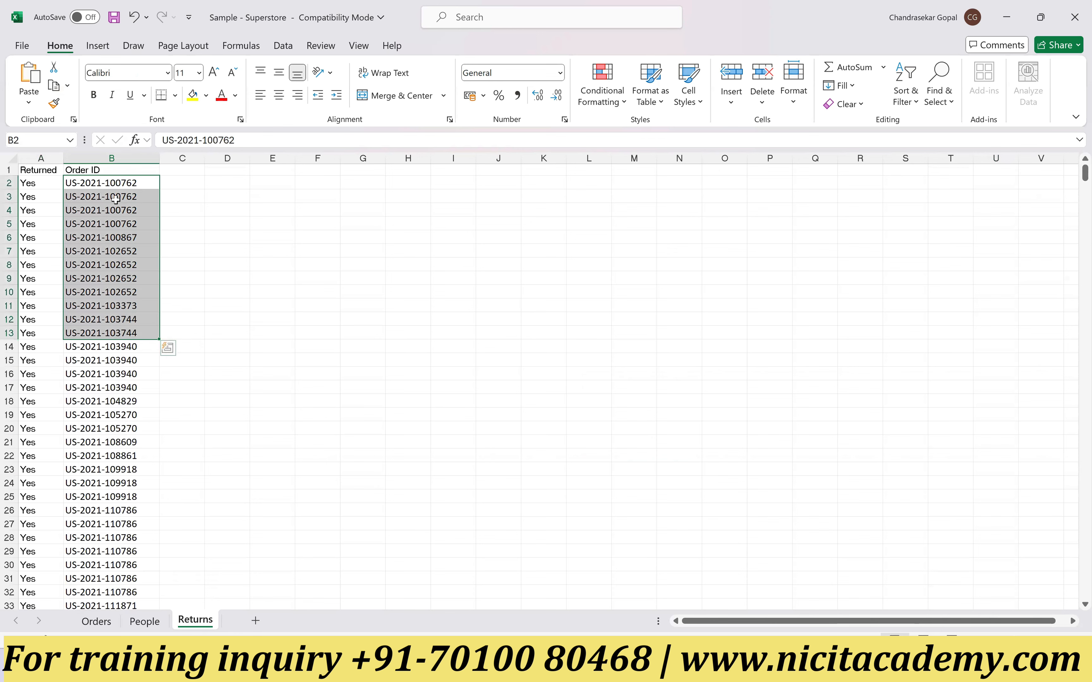
left_click(96, 621)
left_click_drag(93, 197, 103, 417)
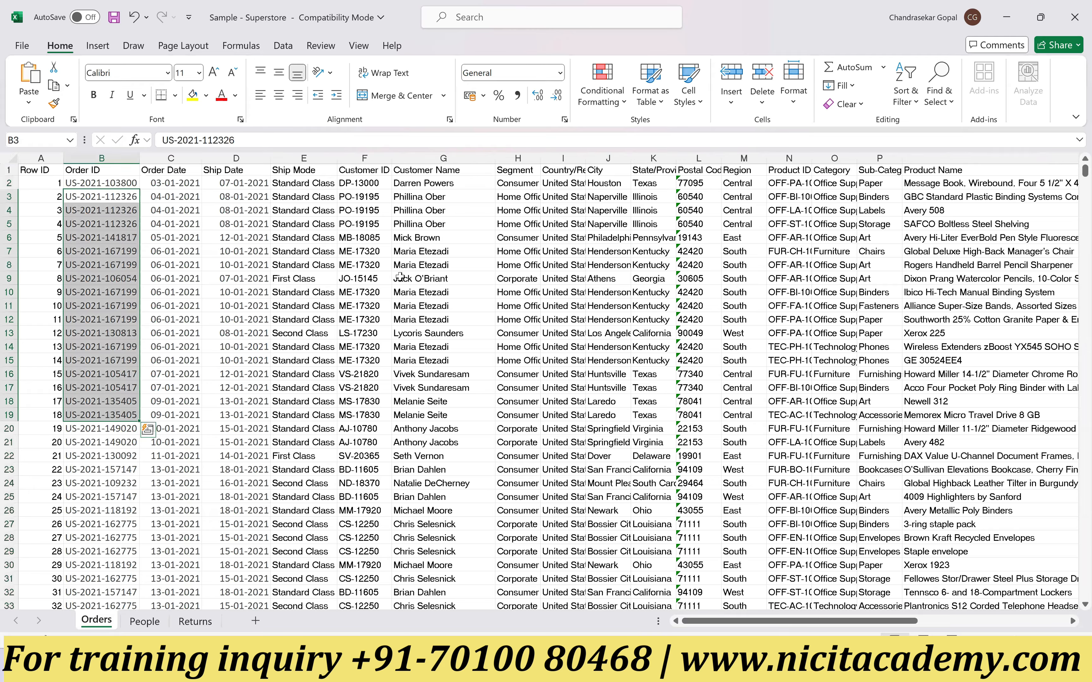
left_click_drag(185, 238, 605, 292)
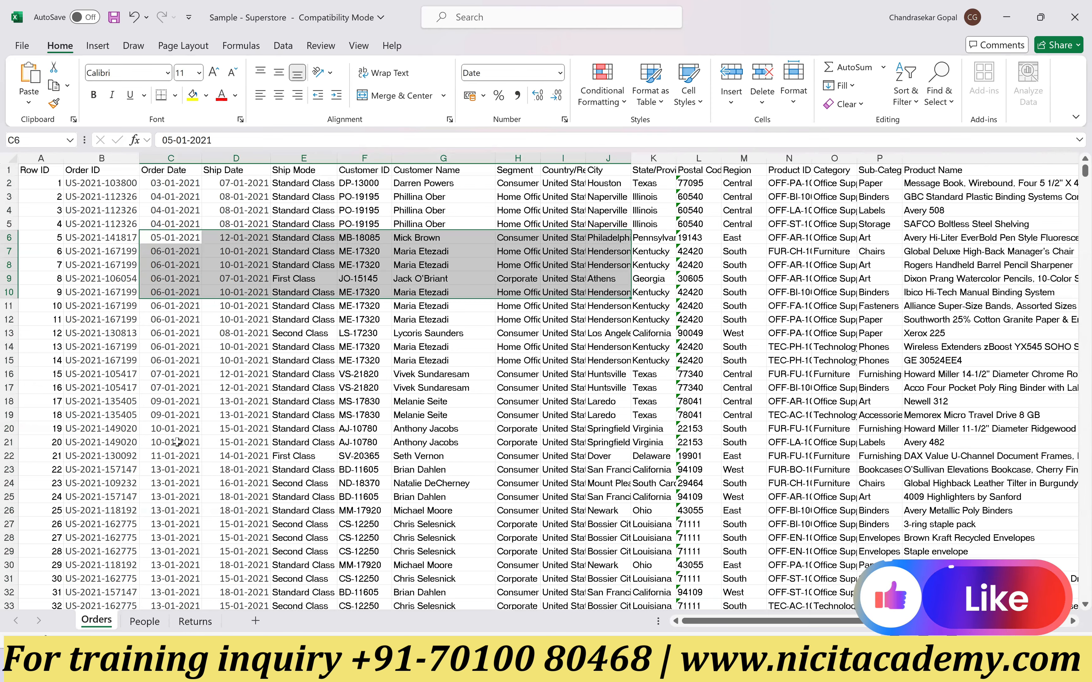
Step: Close the Sample - Superstore workbook without saving changes, put the file folder away and switch to Tableau
left_click(1075, 24)
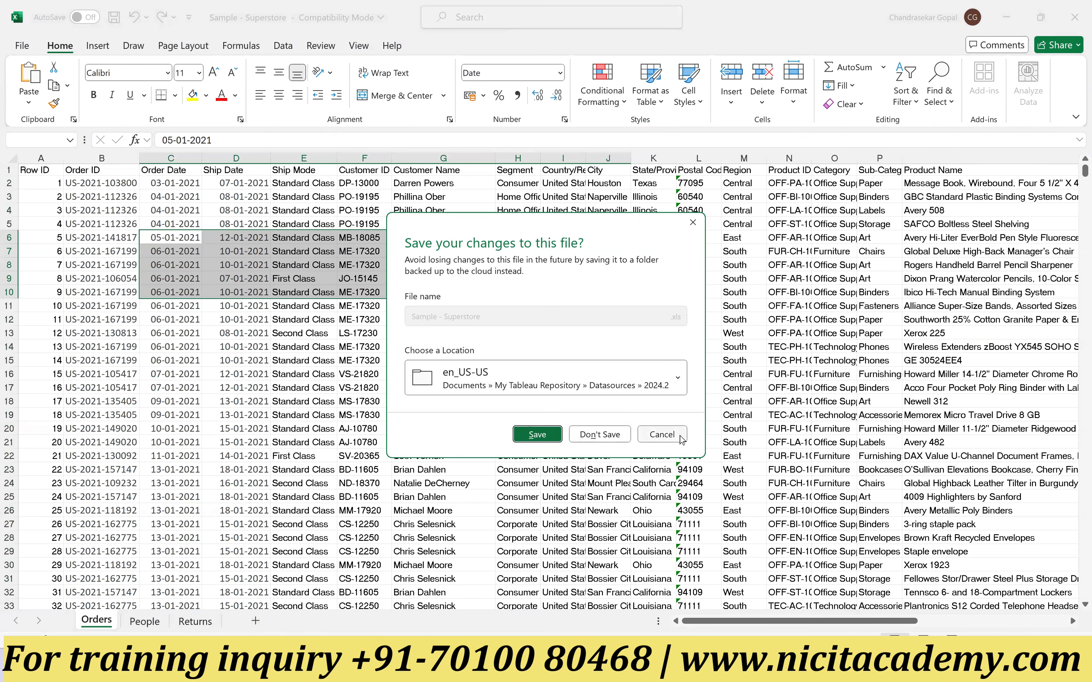
left_click(618, 433)
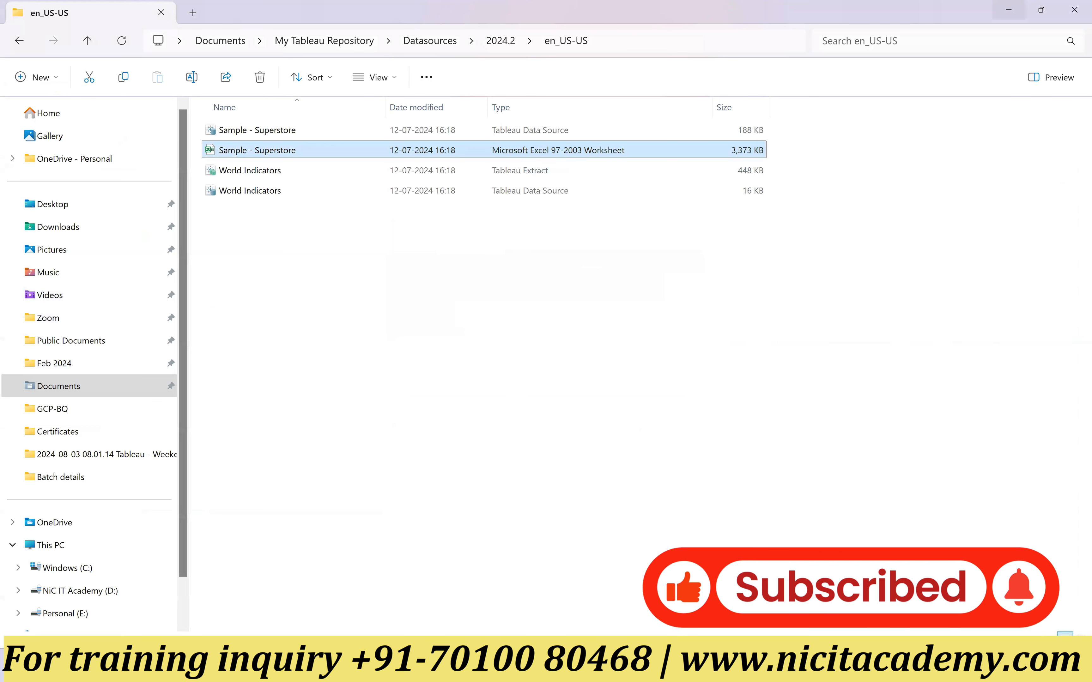
left_click(1009, 9)
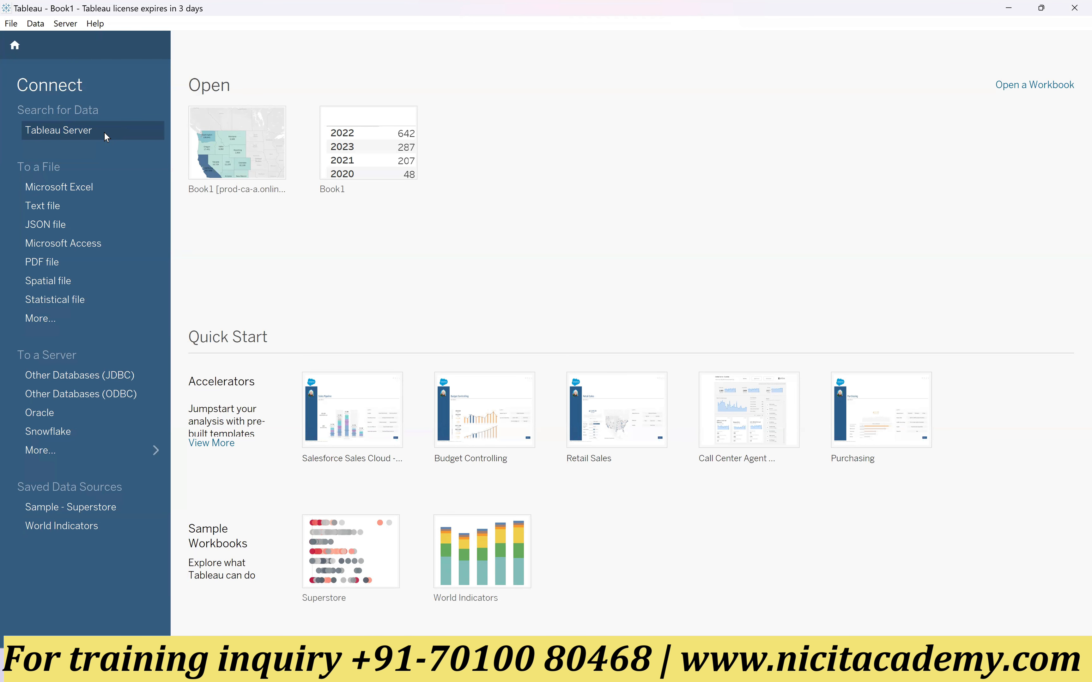
Step: Look at the Tableau Server sign-in and the full list of server connectors, trying a connector search for "data"
left_click(97, 128)
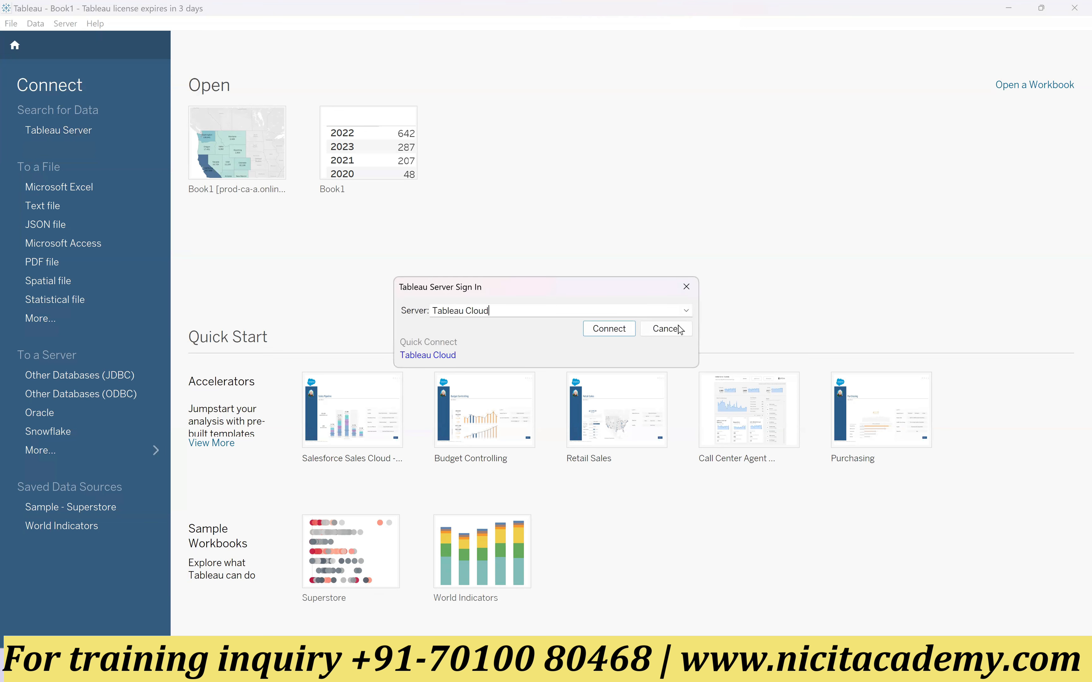
left_click(686, 287)
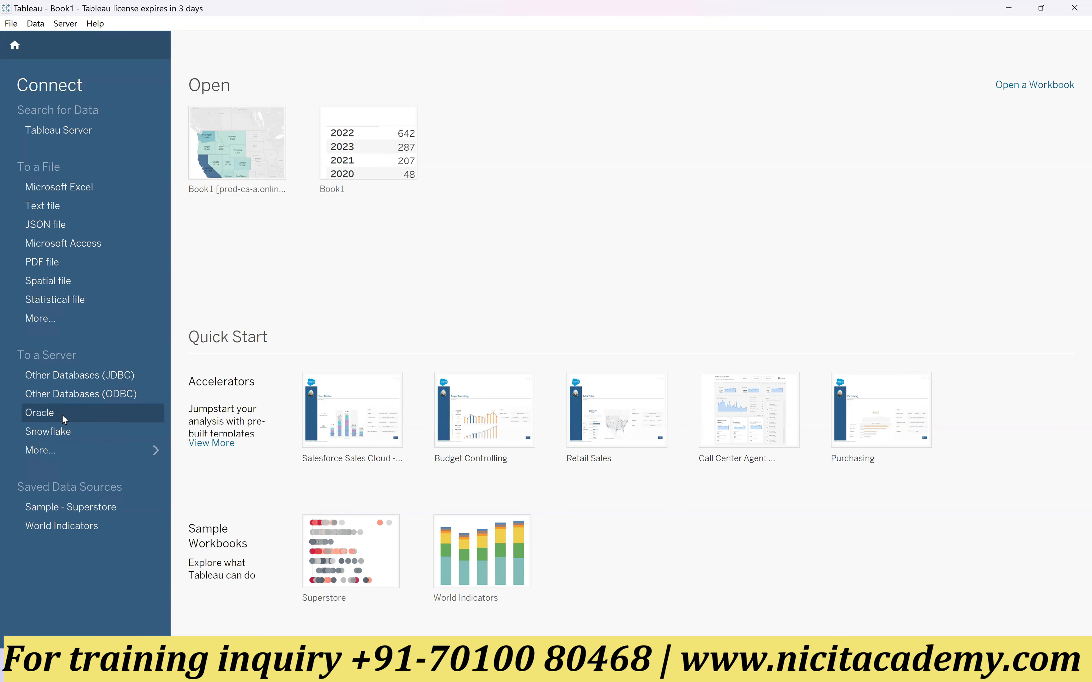
left_click(56, 452)
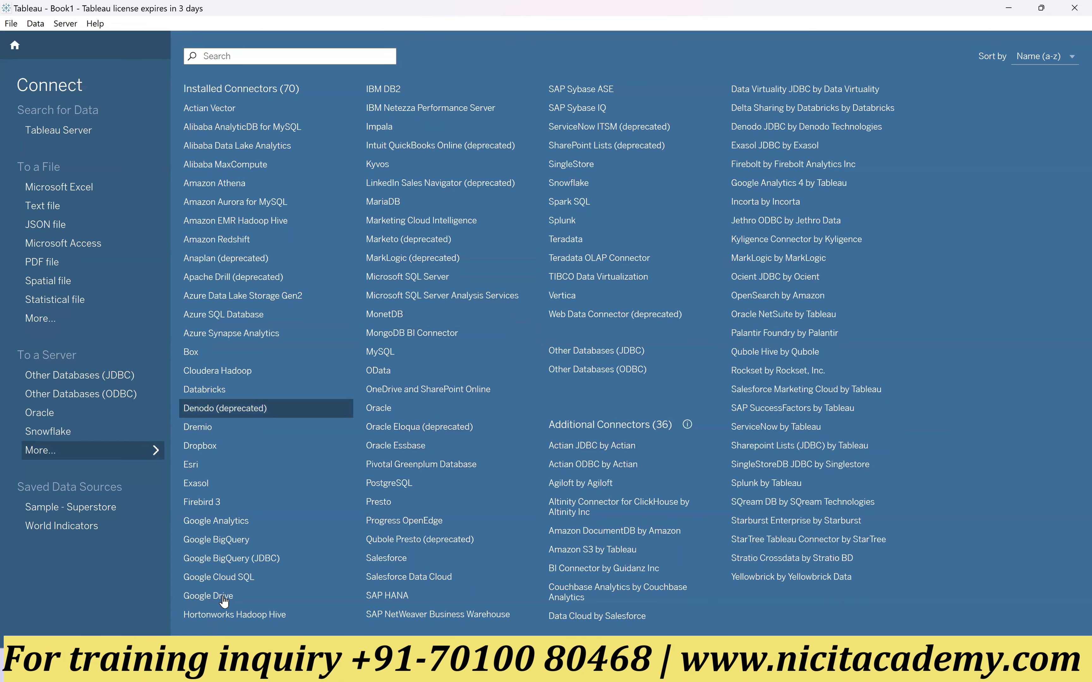
left_click(228, 57)
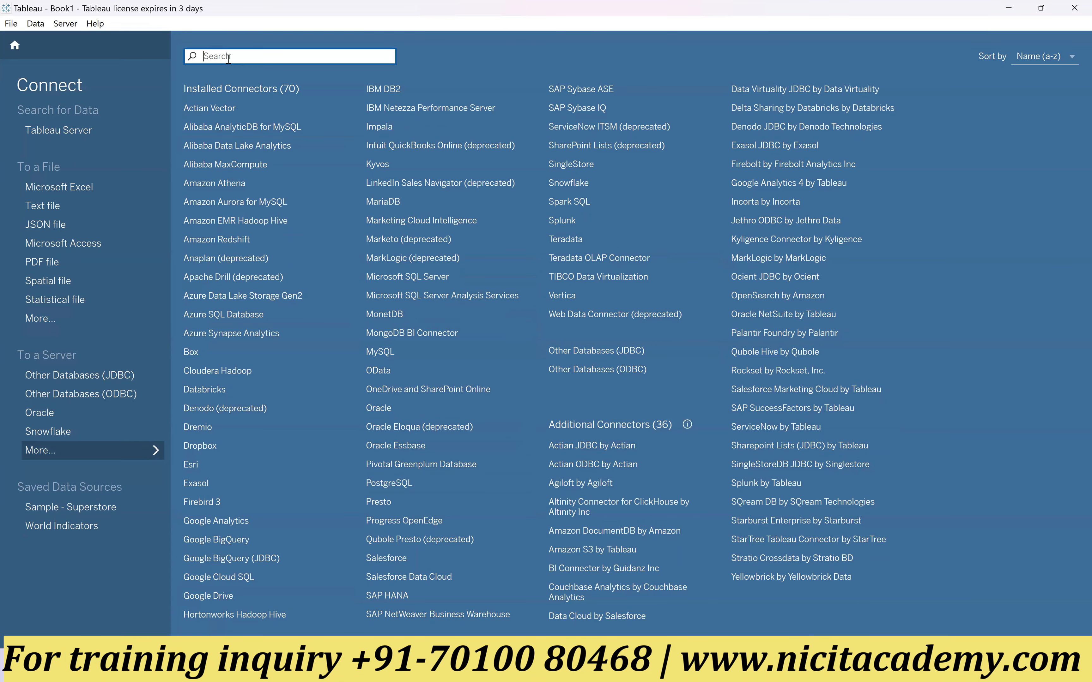
type("data")
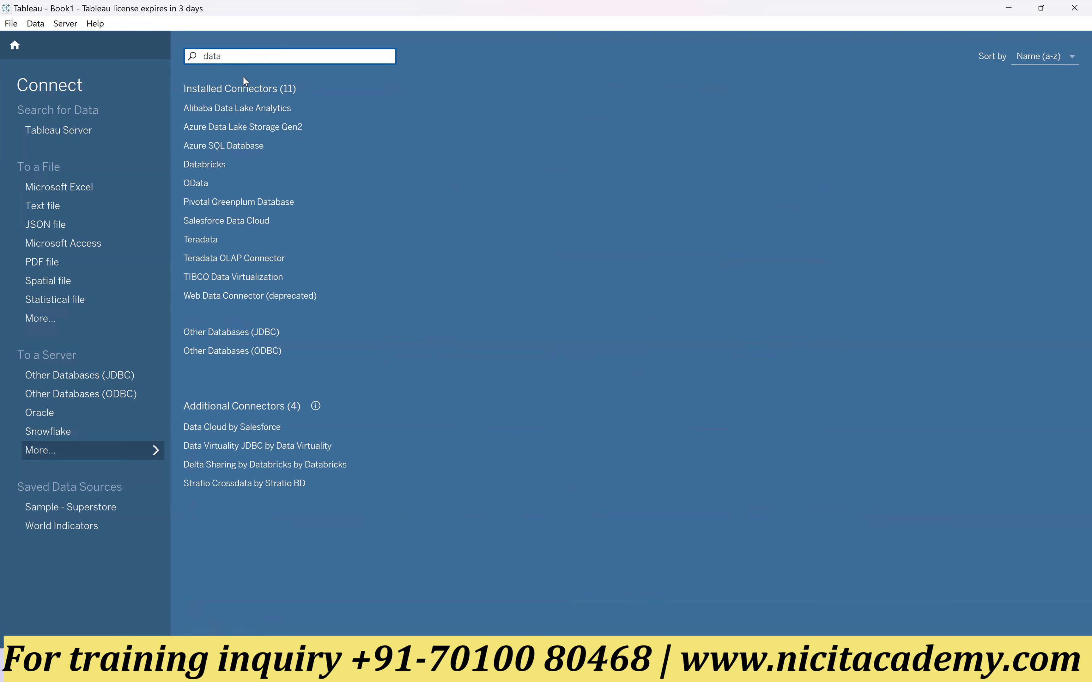
left_click_drag(228, 55, 198, 55)
key("BackSpace")
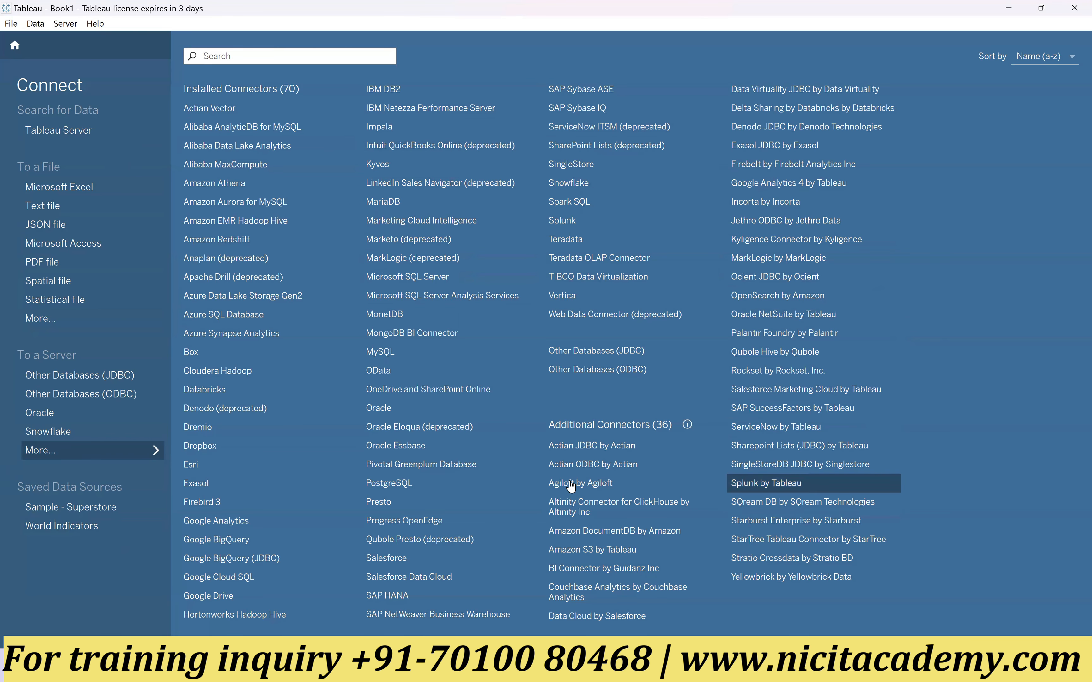
Step: Connect to the Excel file Sample - Superstore in Documents > My Tableau Repository > Datasources > 2024.2 > en_US-US
left_click(63, 189)
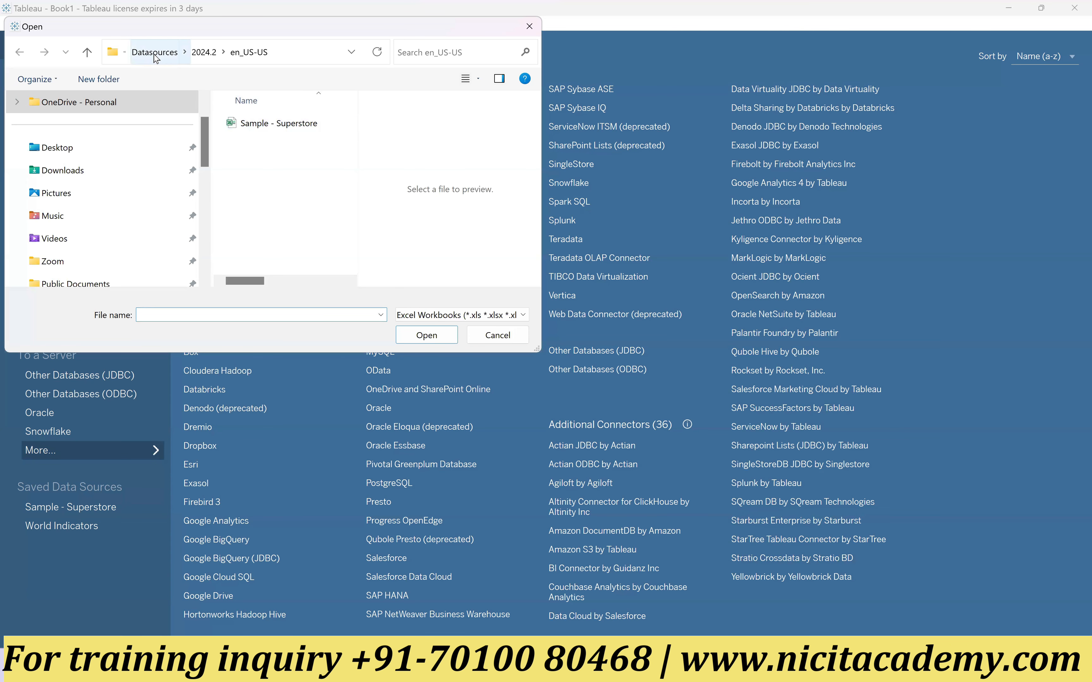
scroll(86, 199, "down", 1)
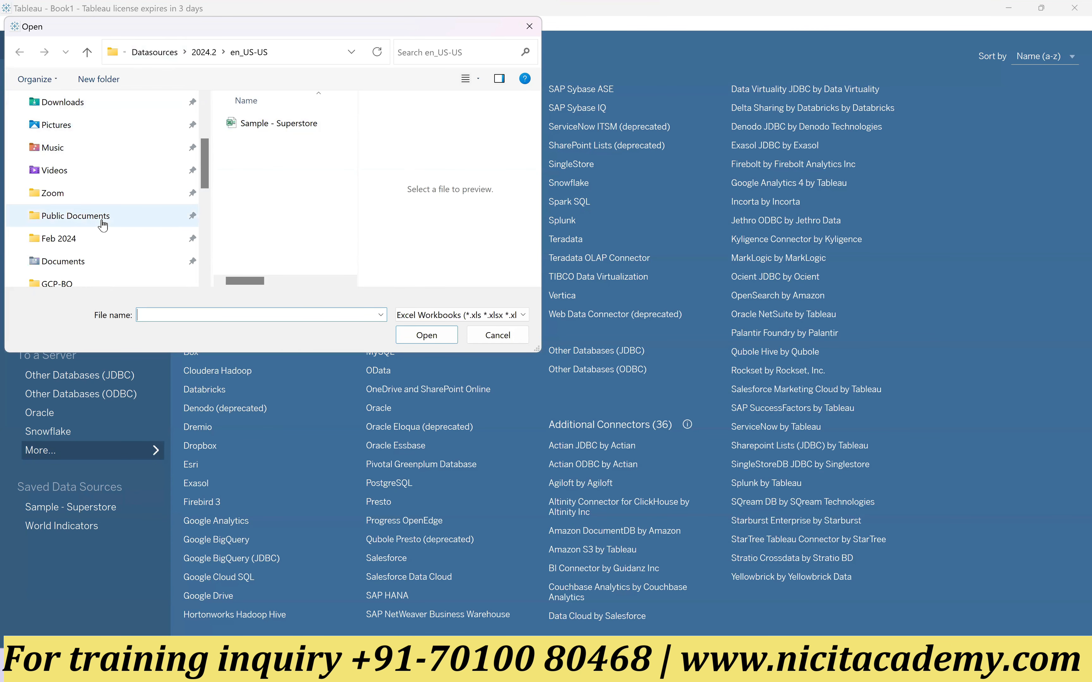
left_click(90, 267)
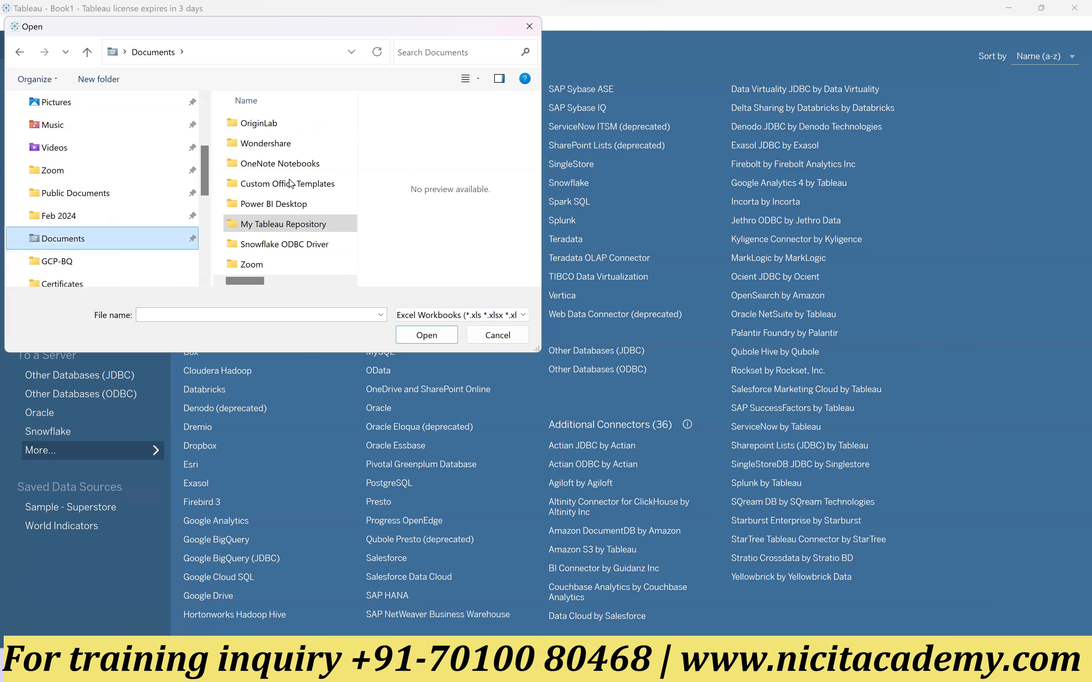
double_click(286, 225)
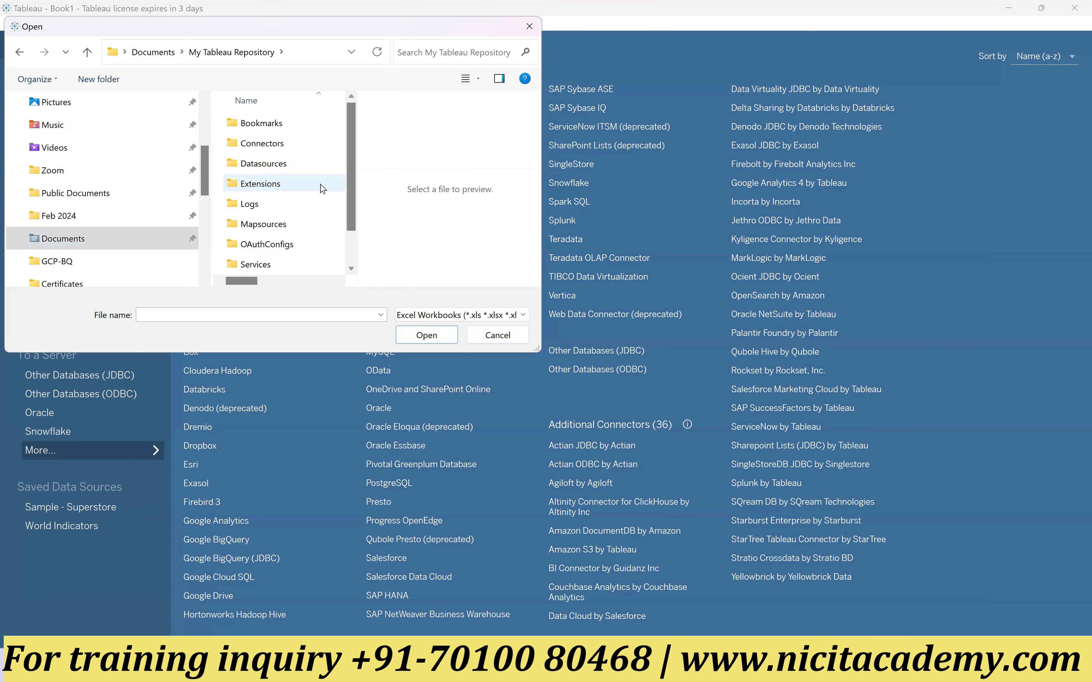
double_click(277, 167)
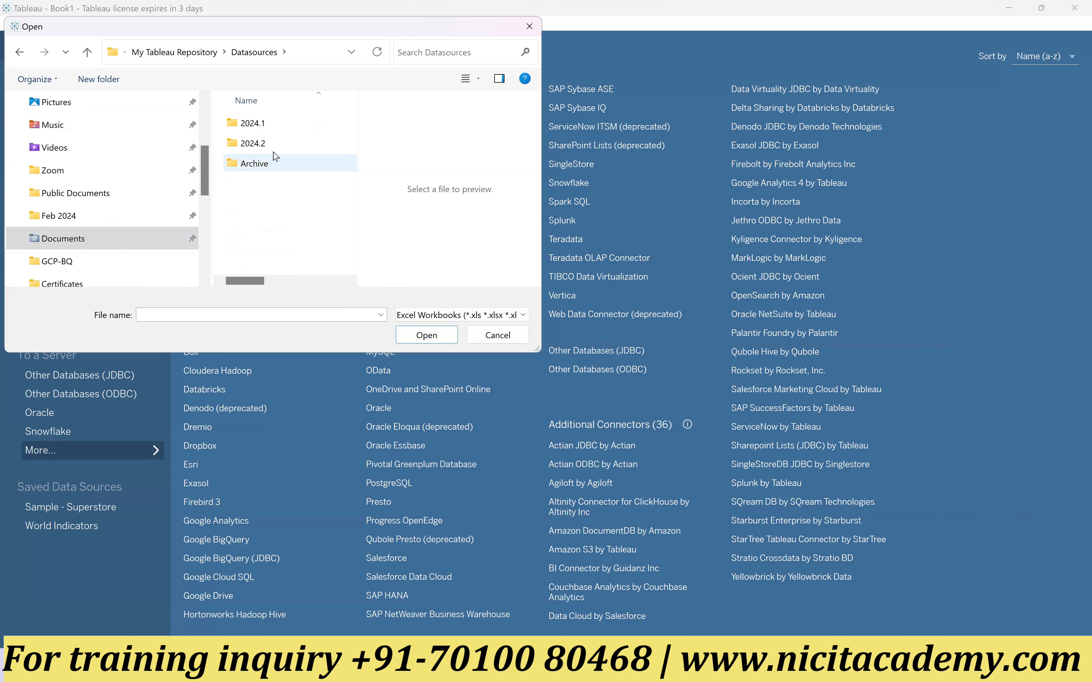
double_click(261, 144)
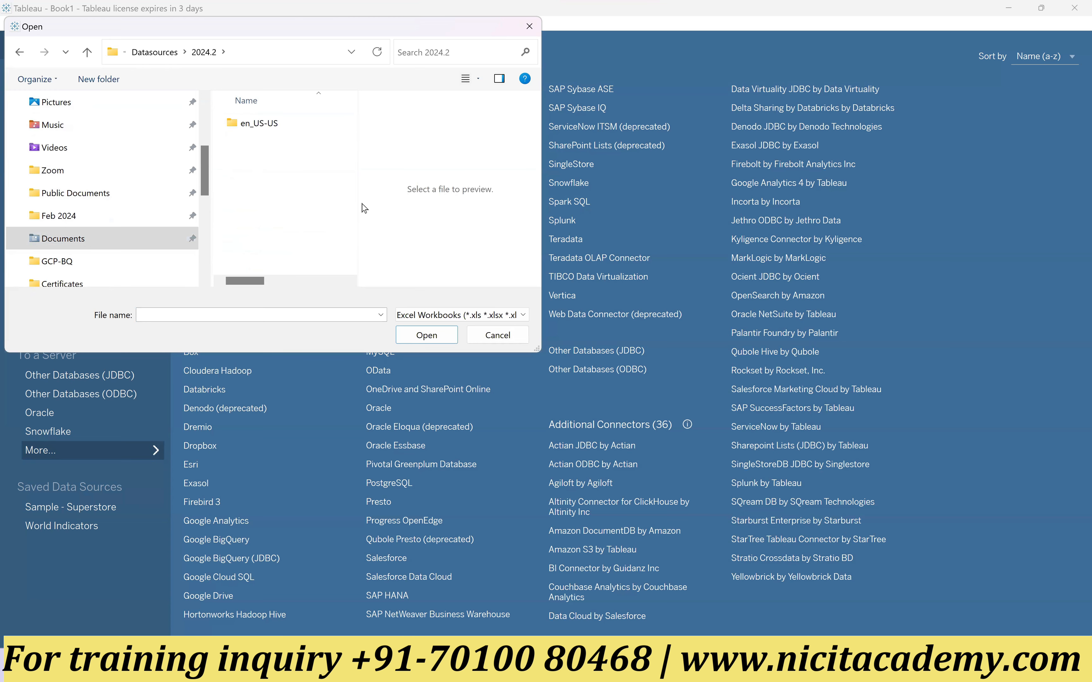
double_click(276, 123)
left_click(286, 129)
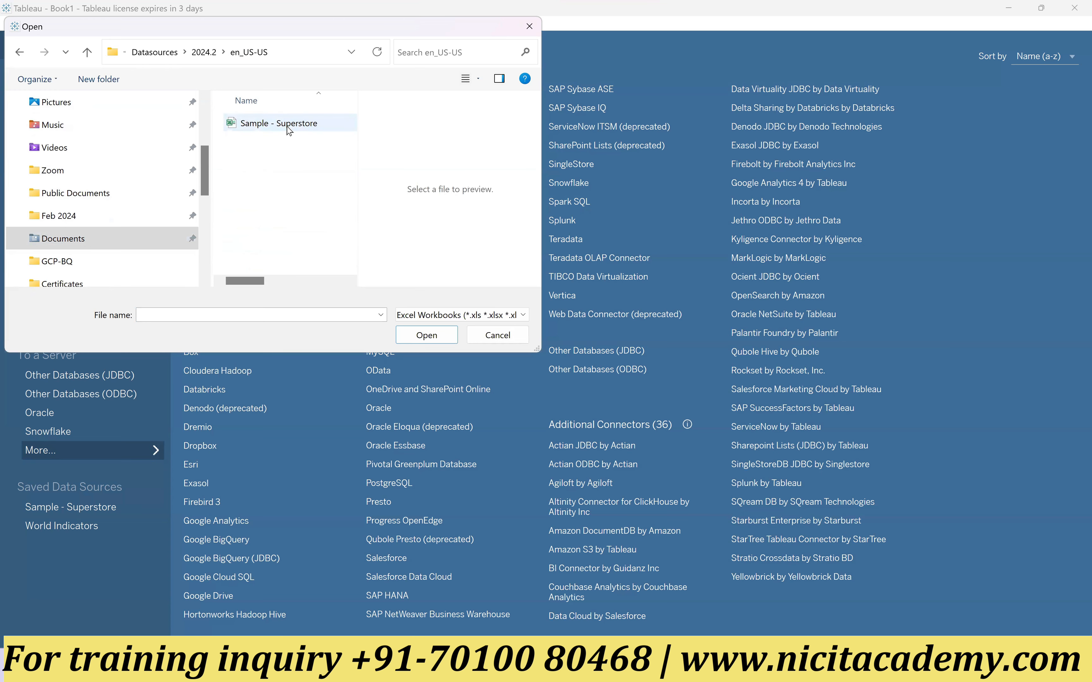
left_click(425, 336)
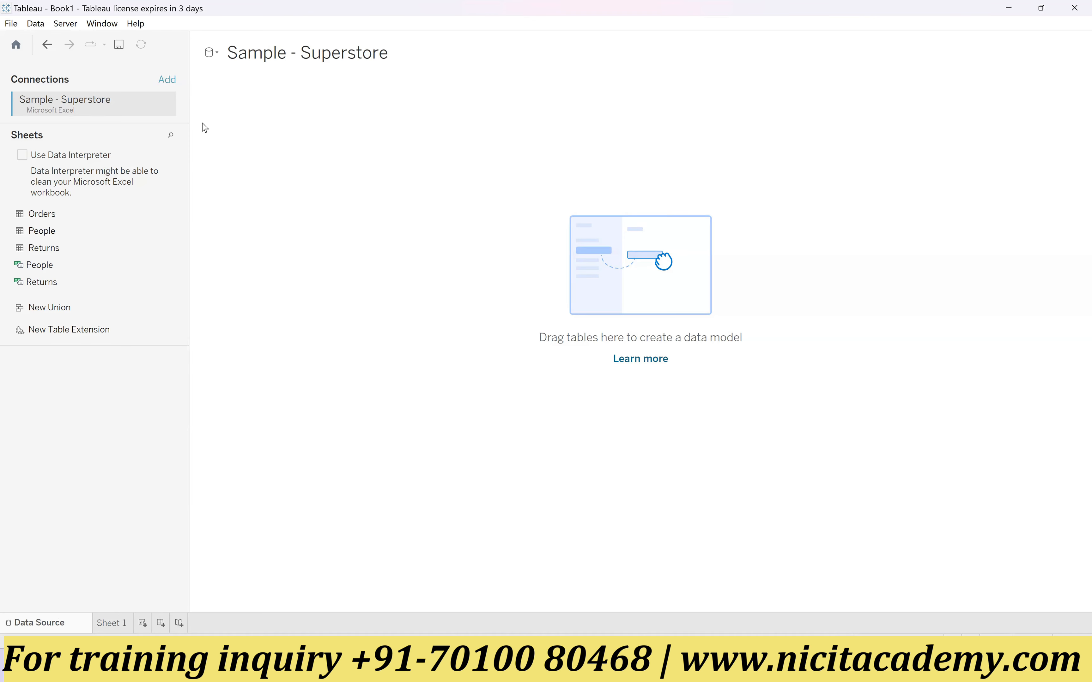
Step: View the options for changing or adding a data source beside the Sample - Superstore title
left_click(219, 59)
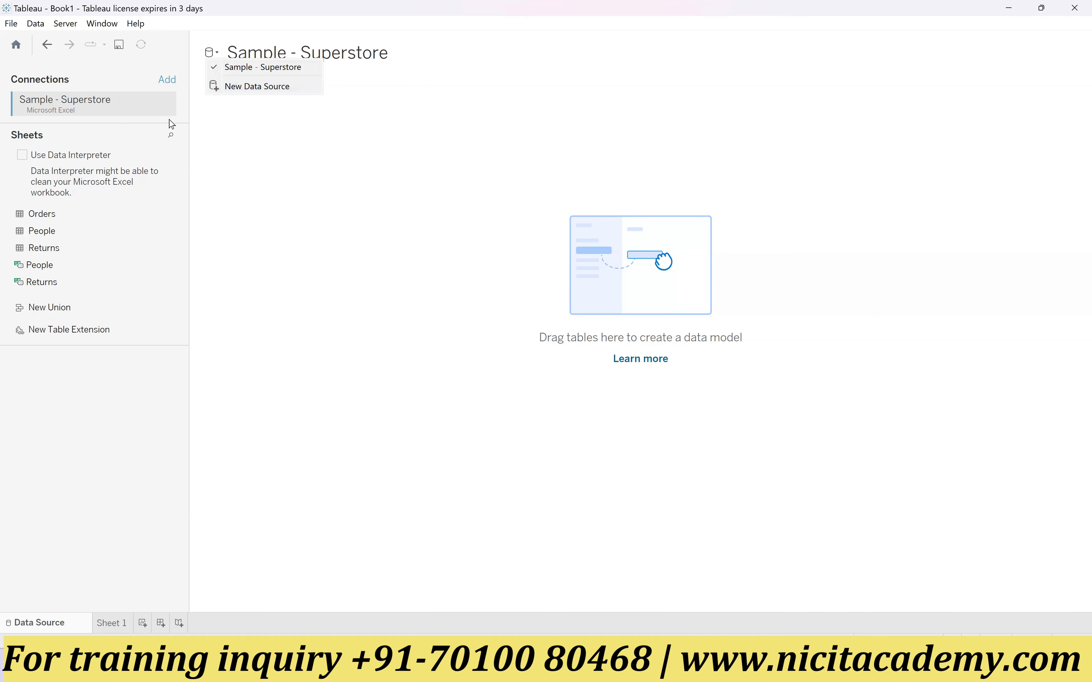
left_click(296, 110)
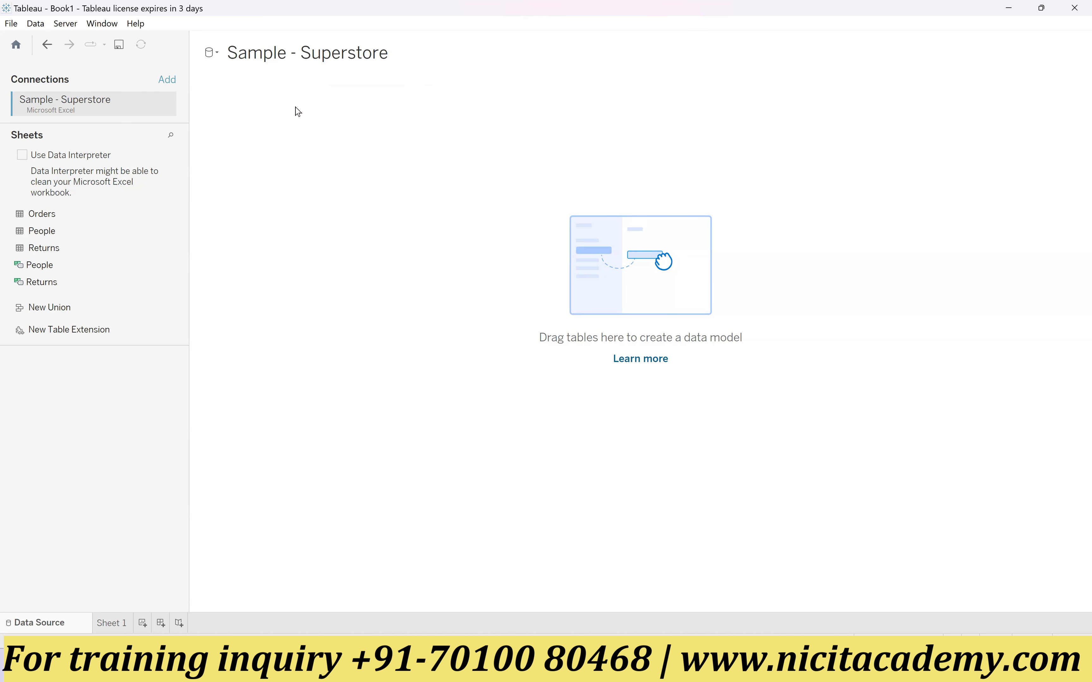
left_click(217, 55)
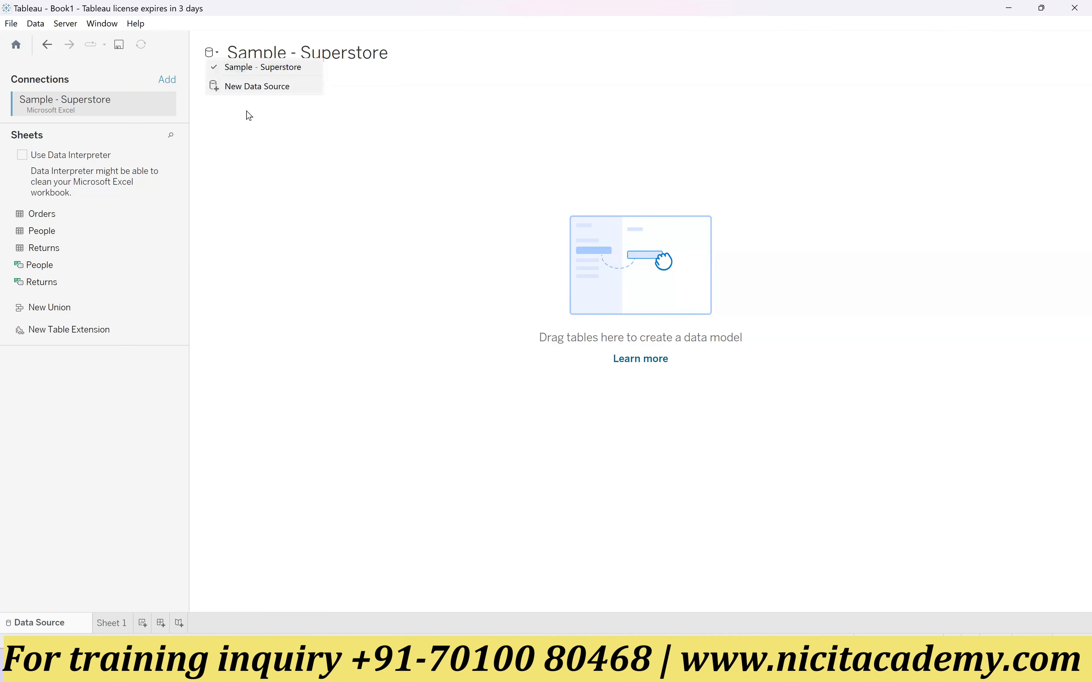
Step: Look at the New Data Source connectors and the Oracle sign-in form, closing both without connecting
left_click(270, 140)
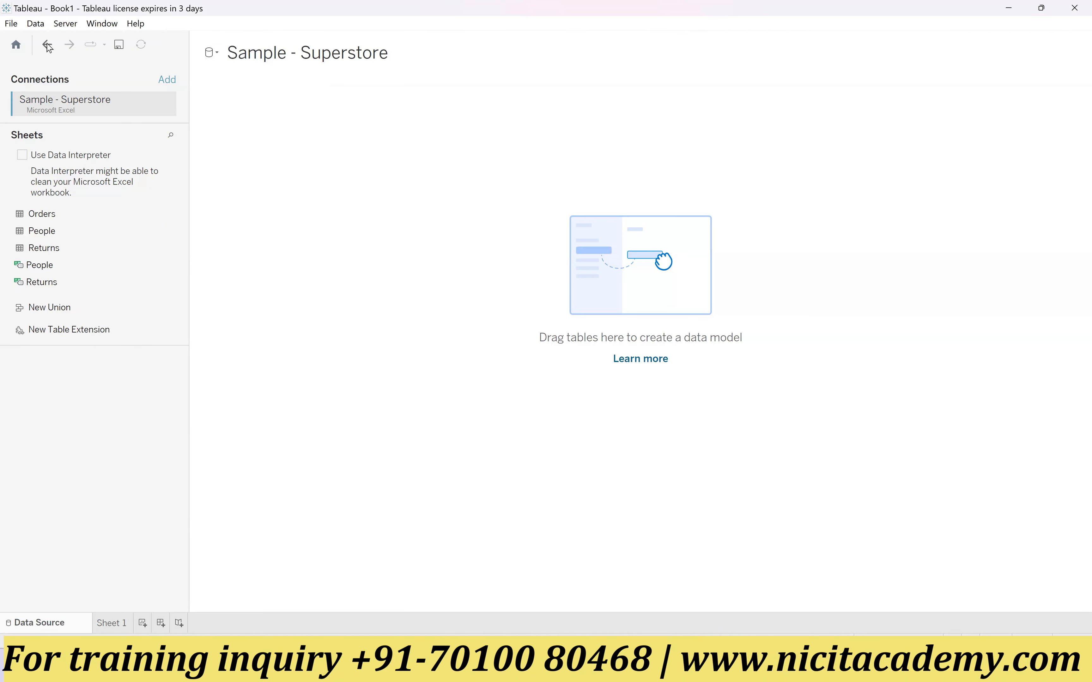
left_click(41, 27)
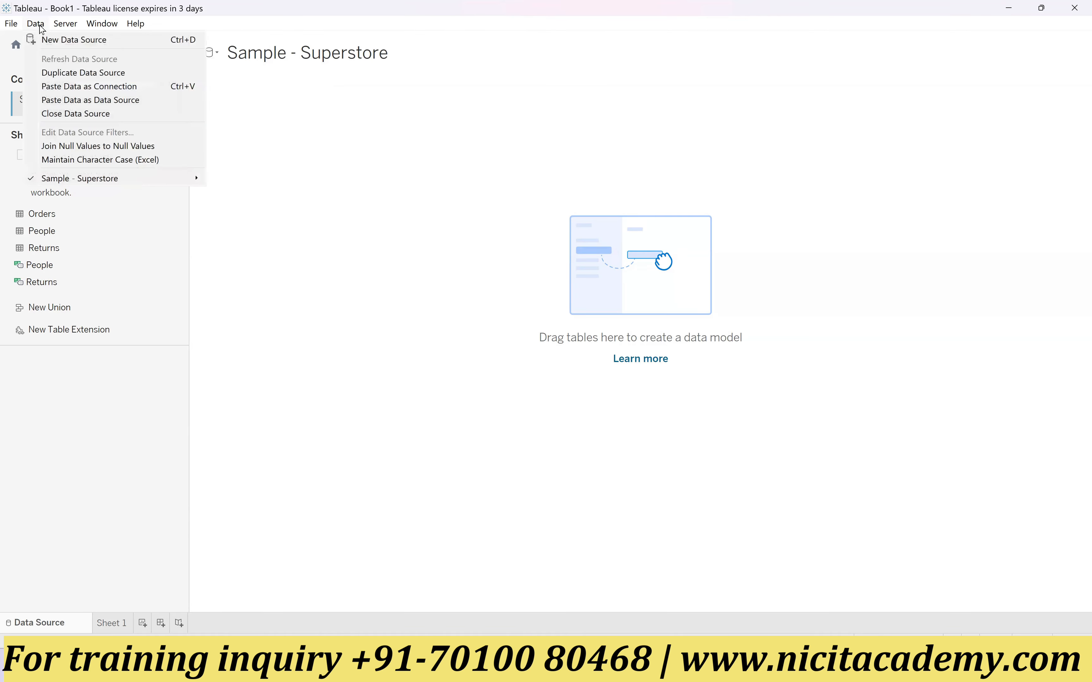
left_click(103, 44)
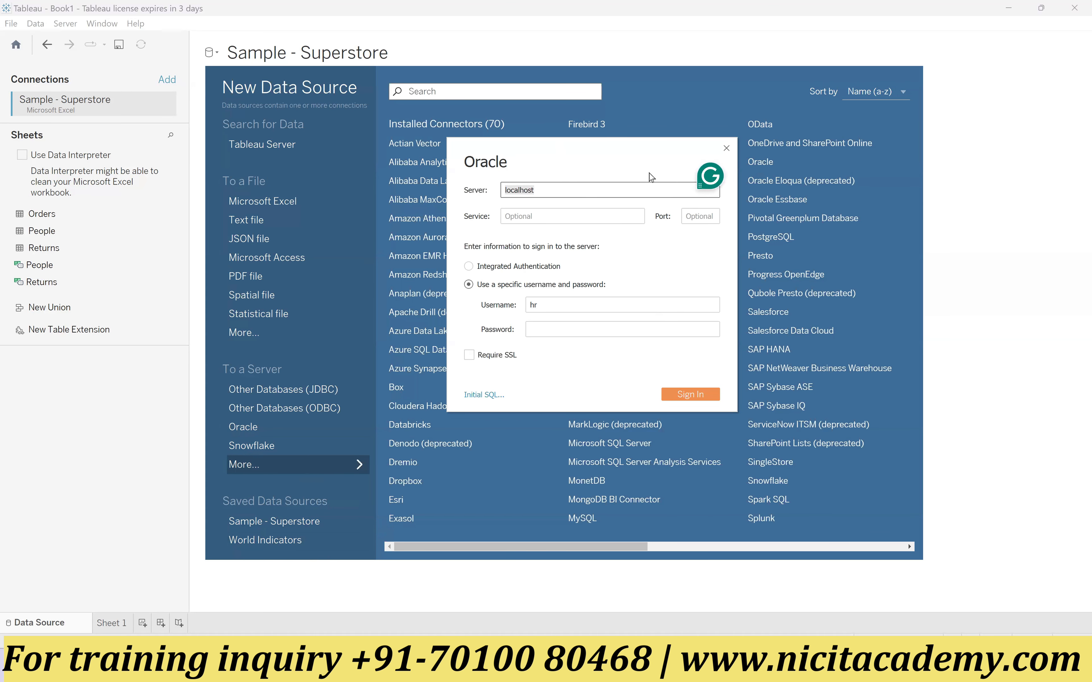
left_click(726, 149)
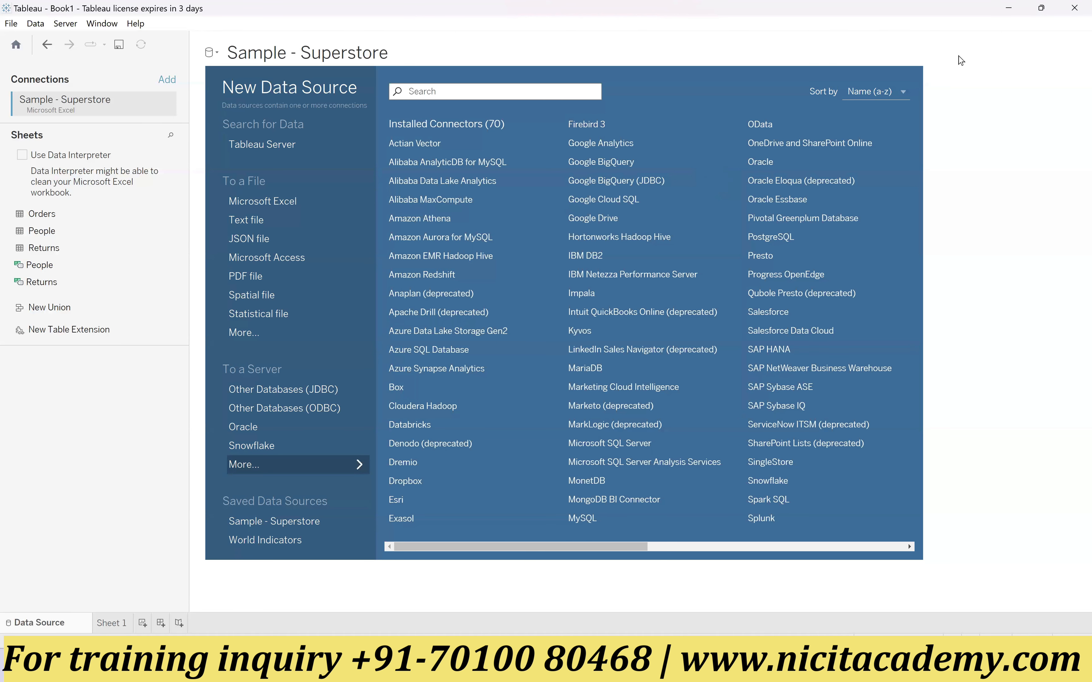
left_click(1048, 150)
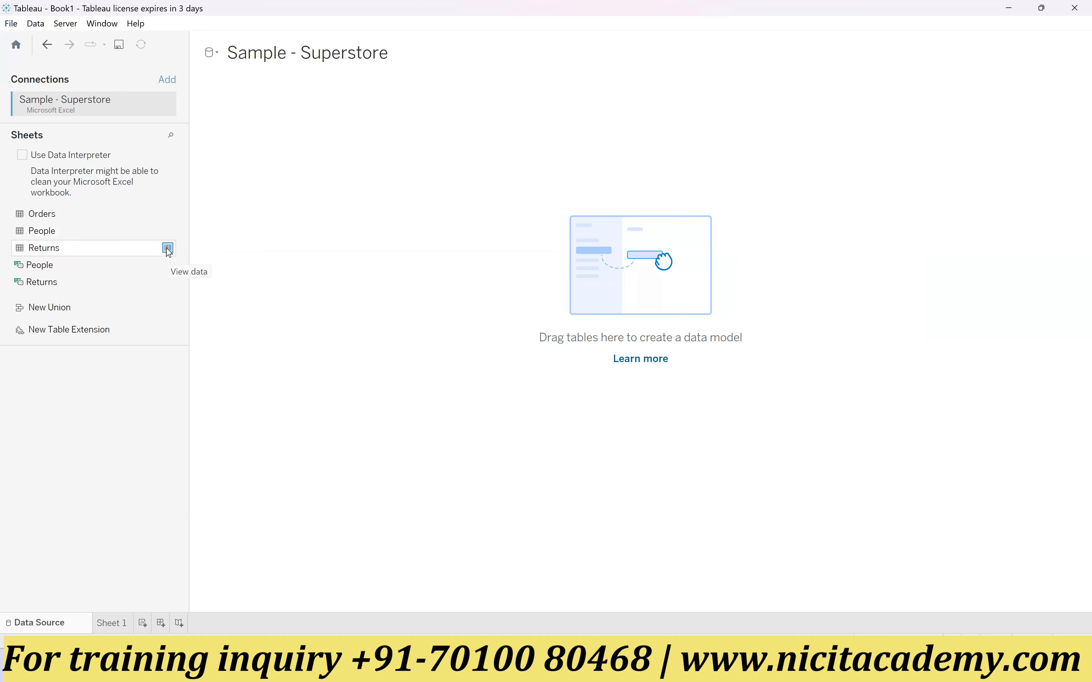
Step: Preview the rows of the Returns and Orders sheets, and compare the People and Orders entries in the sheet list
left_click(168, 250)
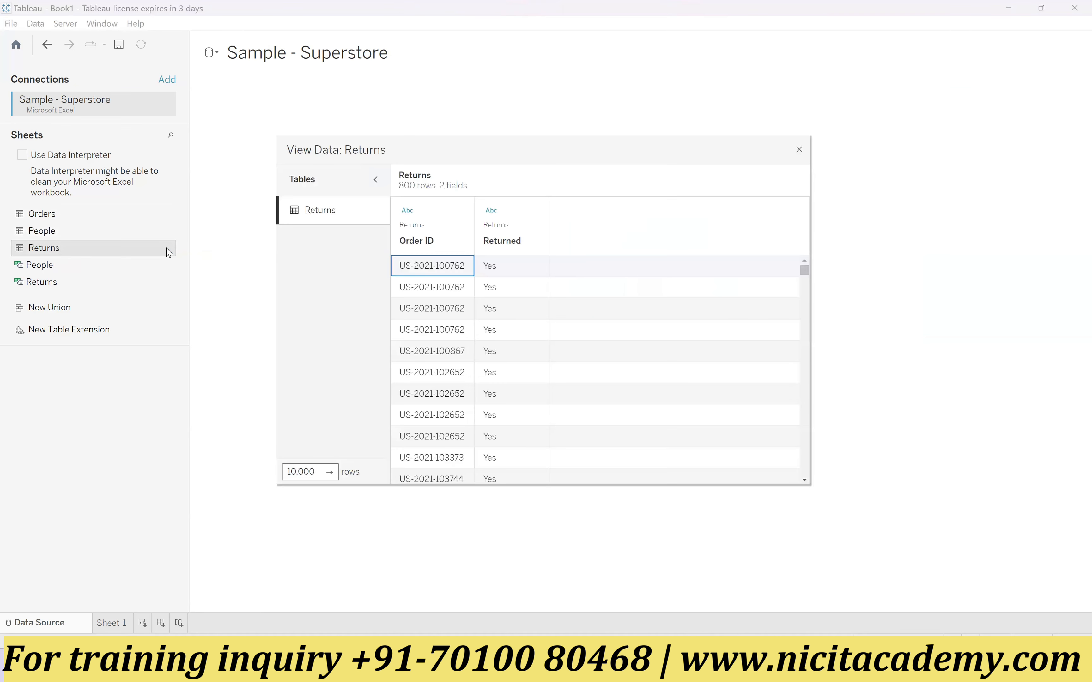
left_click(799, 149)
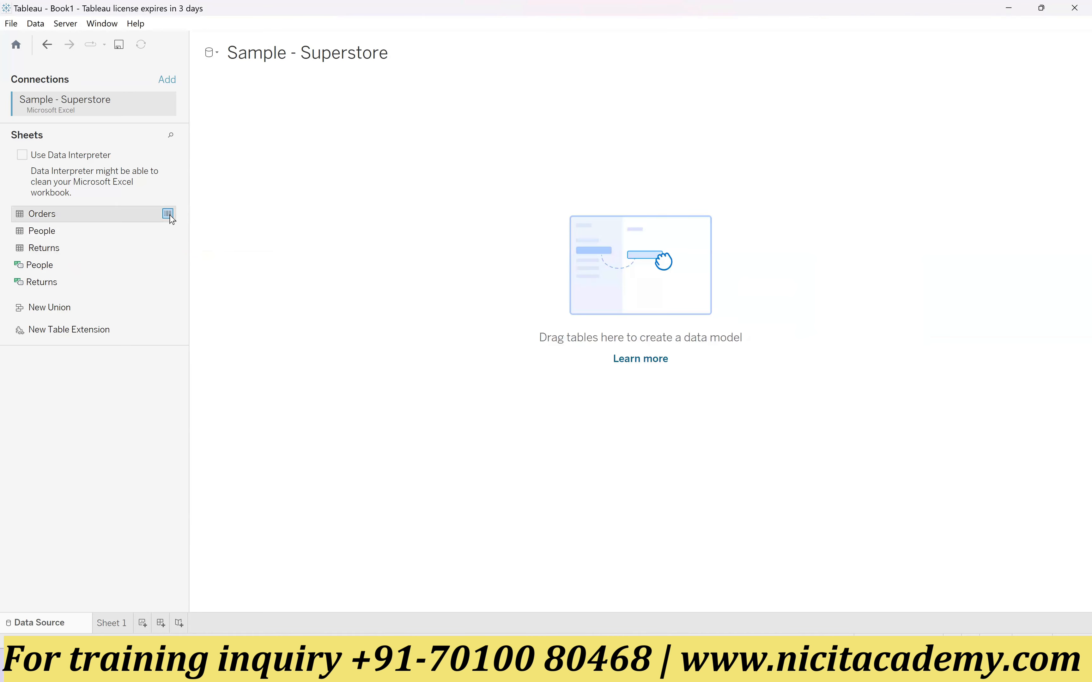
left_click(168, 214)
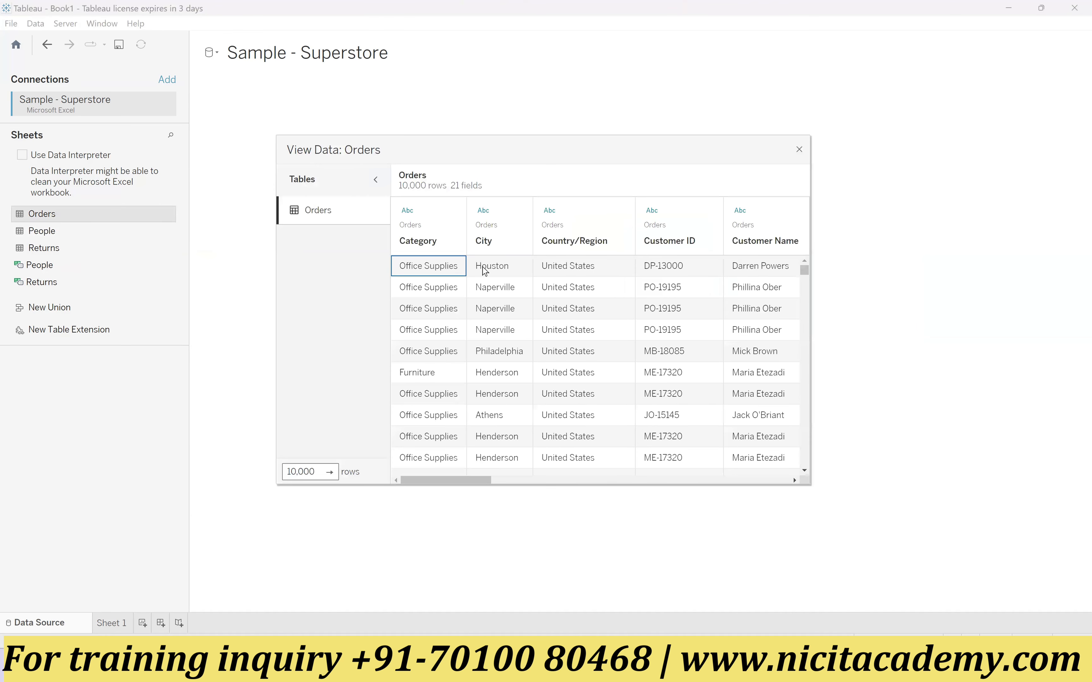
left_click_drag(457, 479, 430, 470)
left_click(333, 475)
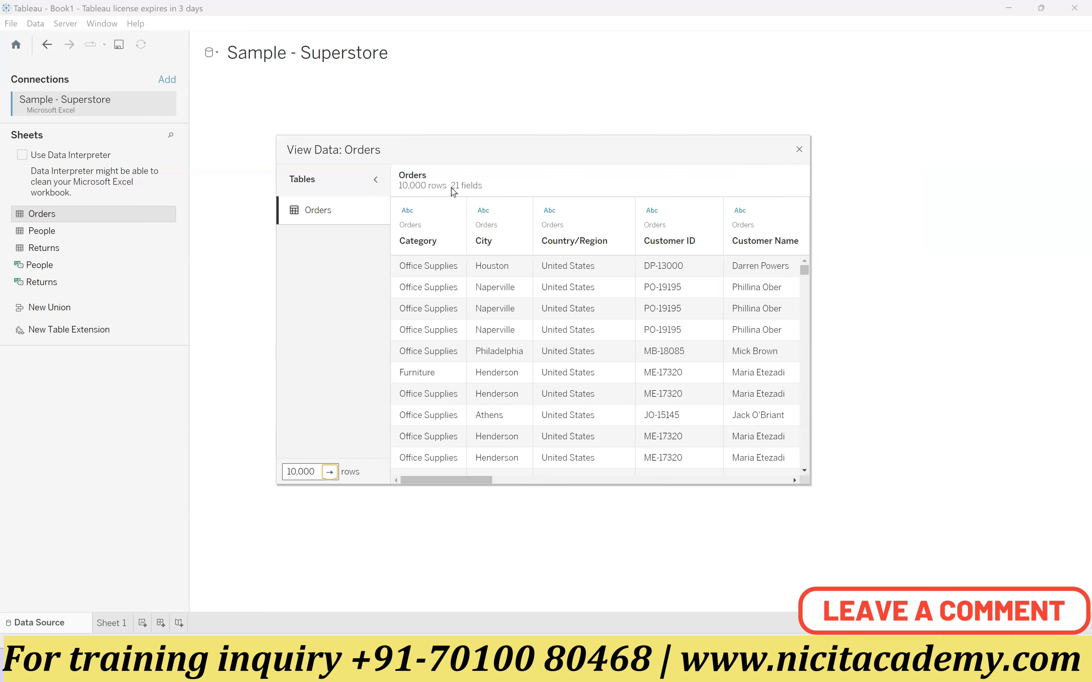
left_click(798, 151)
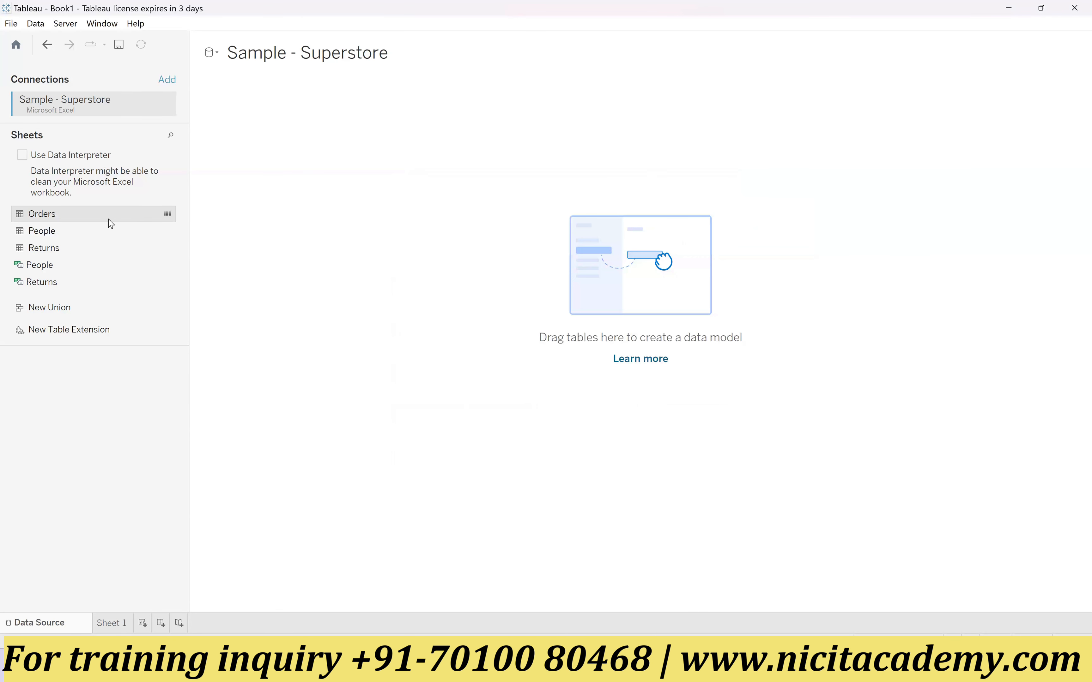
left_click(54, 270)
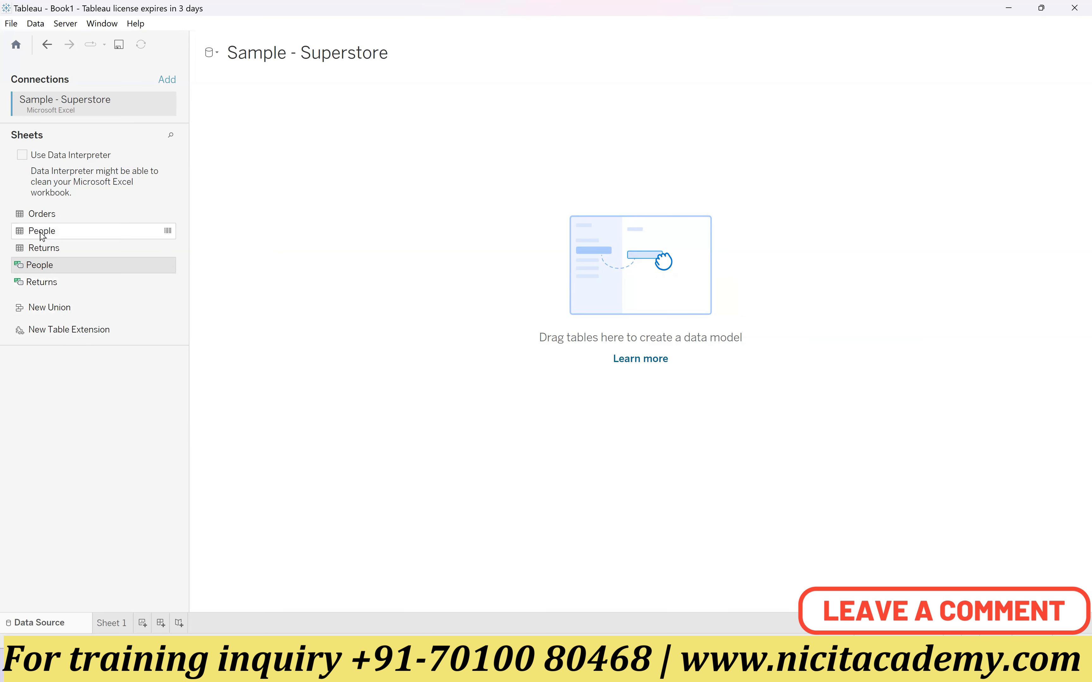
left_click(62, 216)
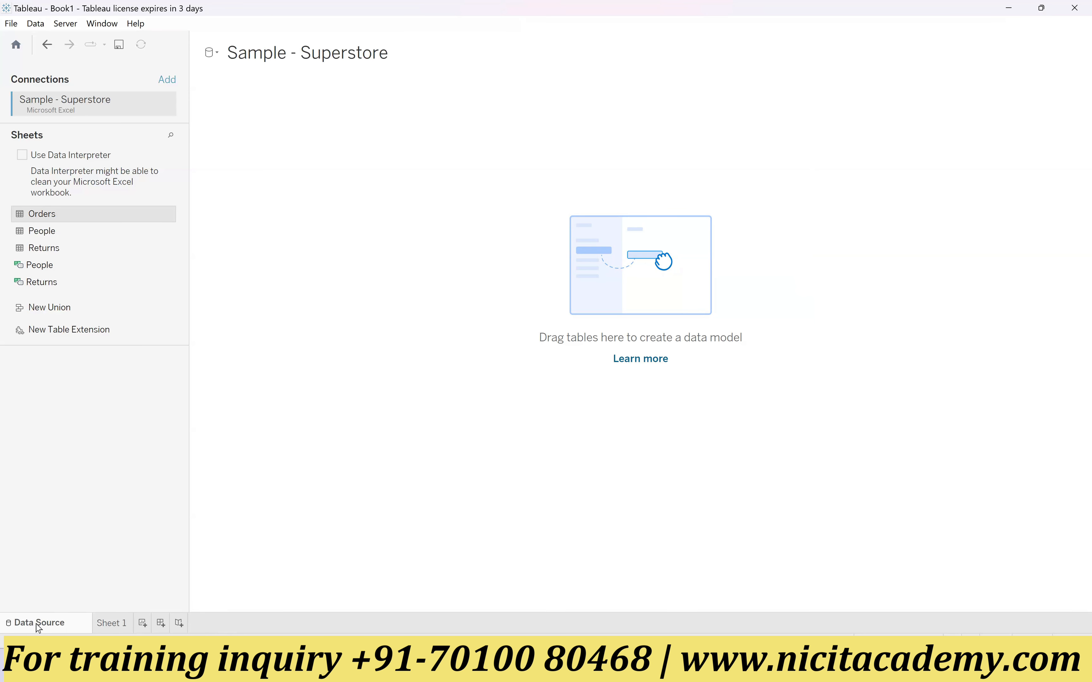
Step: Compare the Data Source page with the empty Sheet 1 worksheet by switching between them, ending on Sheet 1
left_click(105, 623)
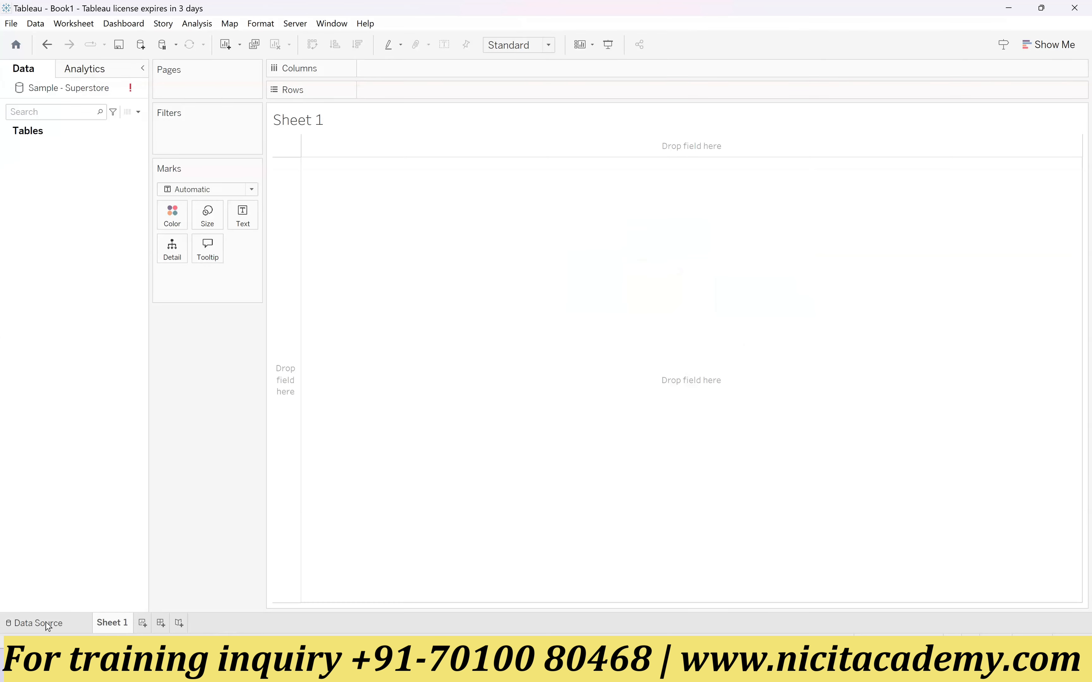
left_click(46, 622)
left_click(110, 623)
left_click(49, 624)
left_click(103, 625)
left_click(73, 628)
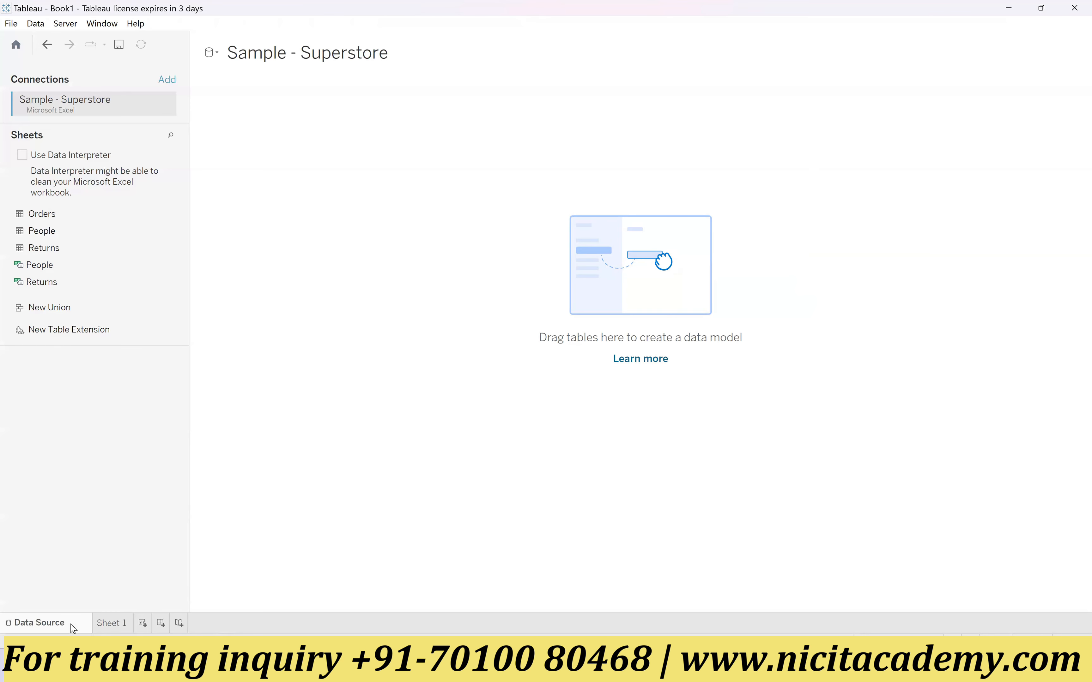
left_click(104, 627)
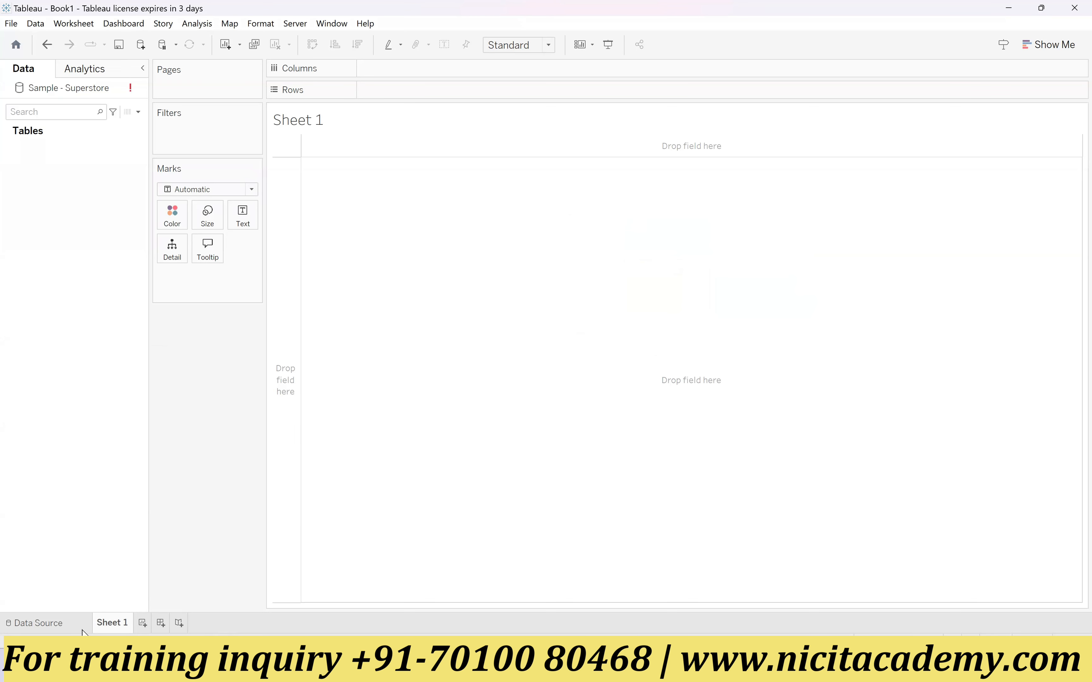
left_click(69, 629)
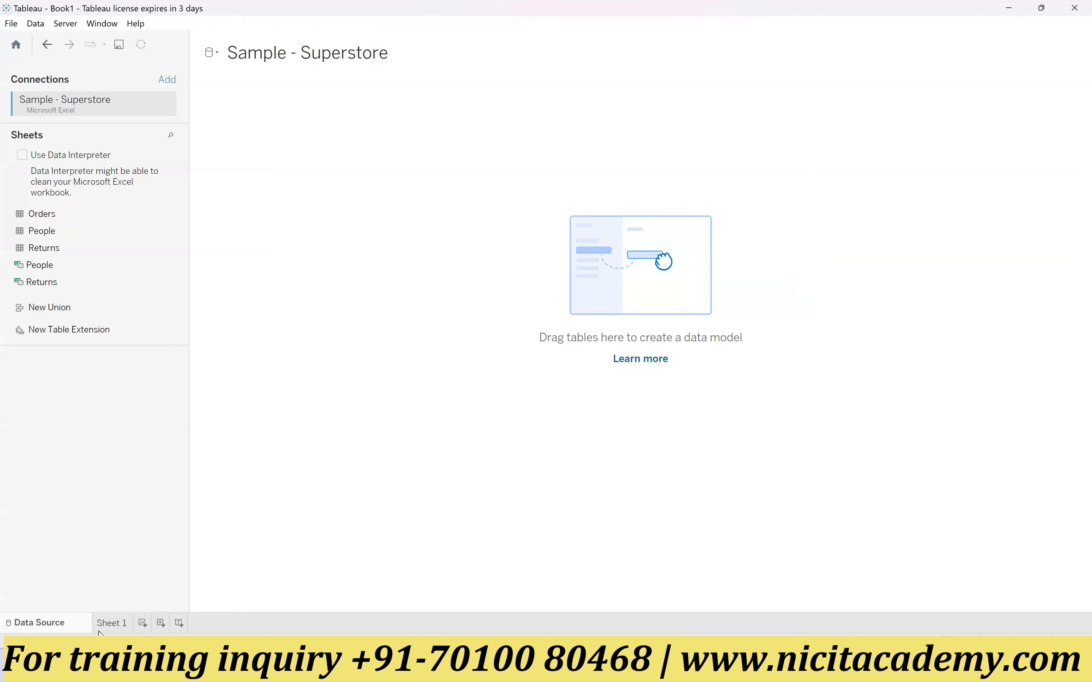
left_click(108, 627)
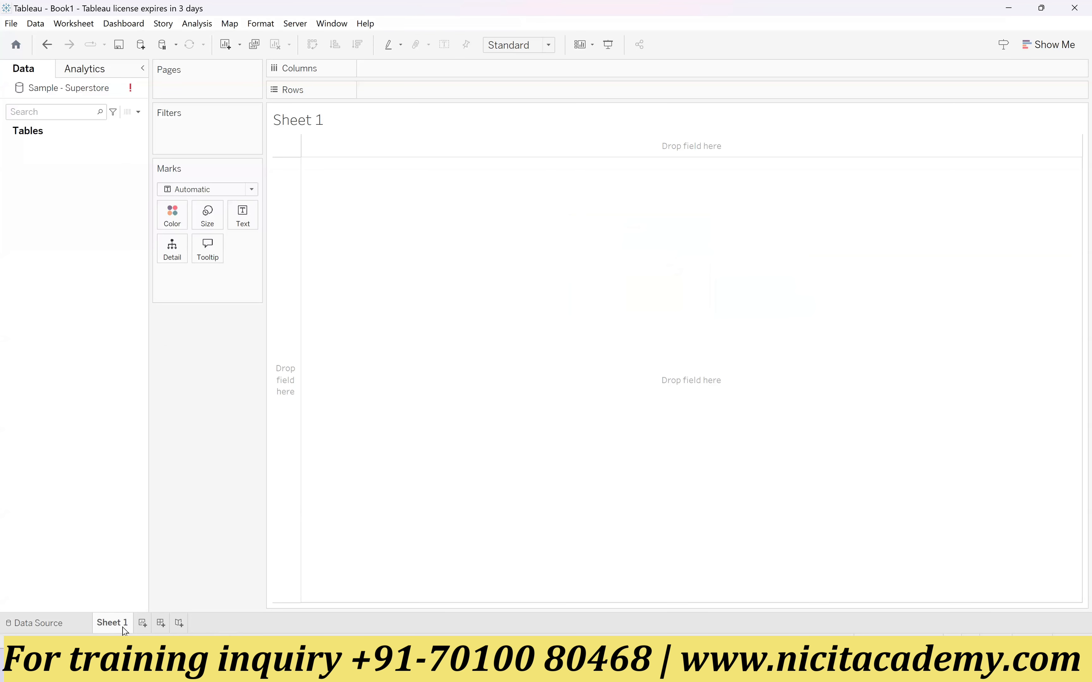
Step: Add two new worksheets after Sheet 1 and return to Sheet 1
left_click(142, 624)
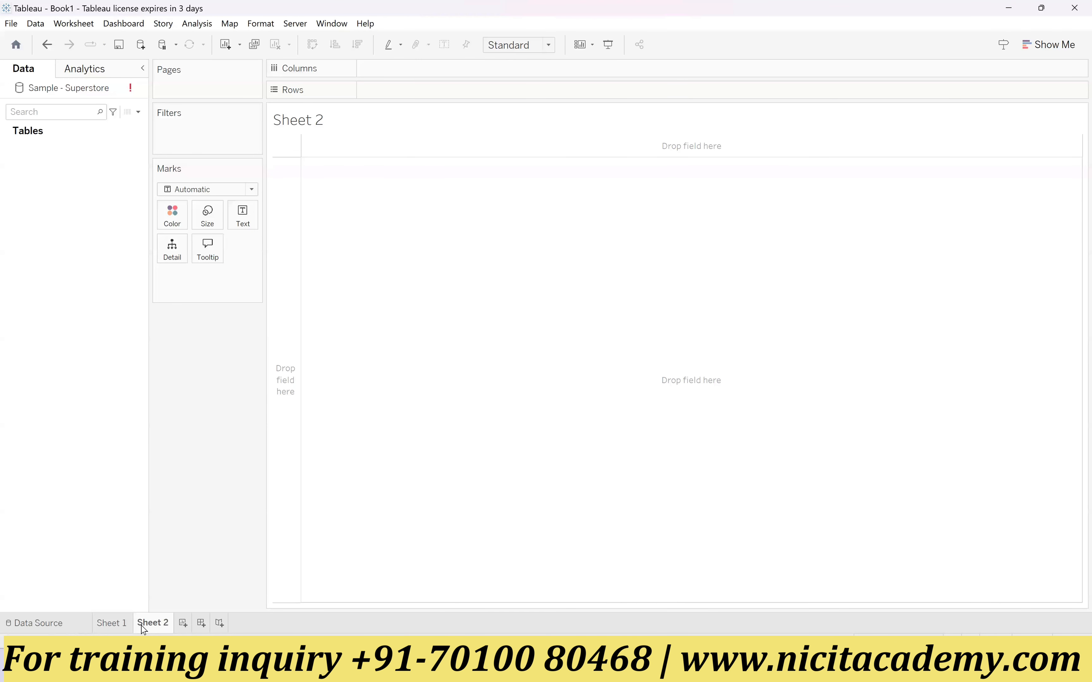
left_click(183, 624)
left_click(122, 626)
left_click(148, 626)
left_click(187, 625)
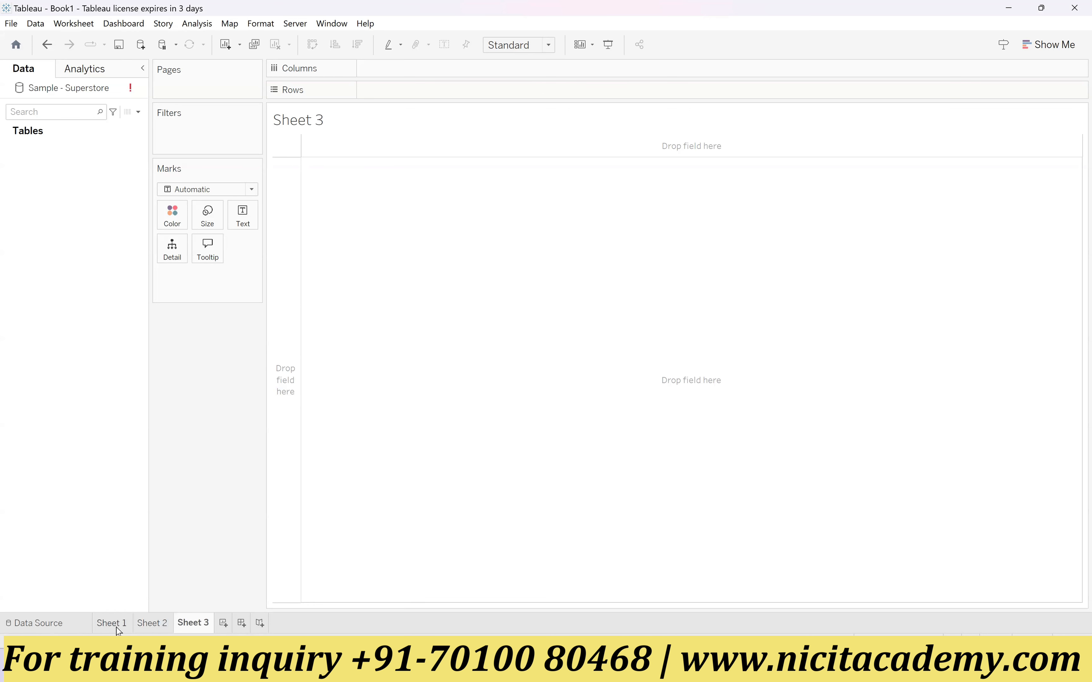
mouse_move(148, 624)
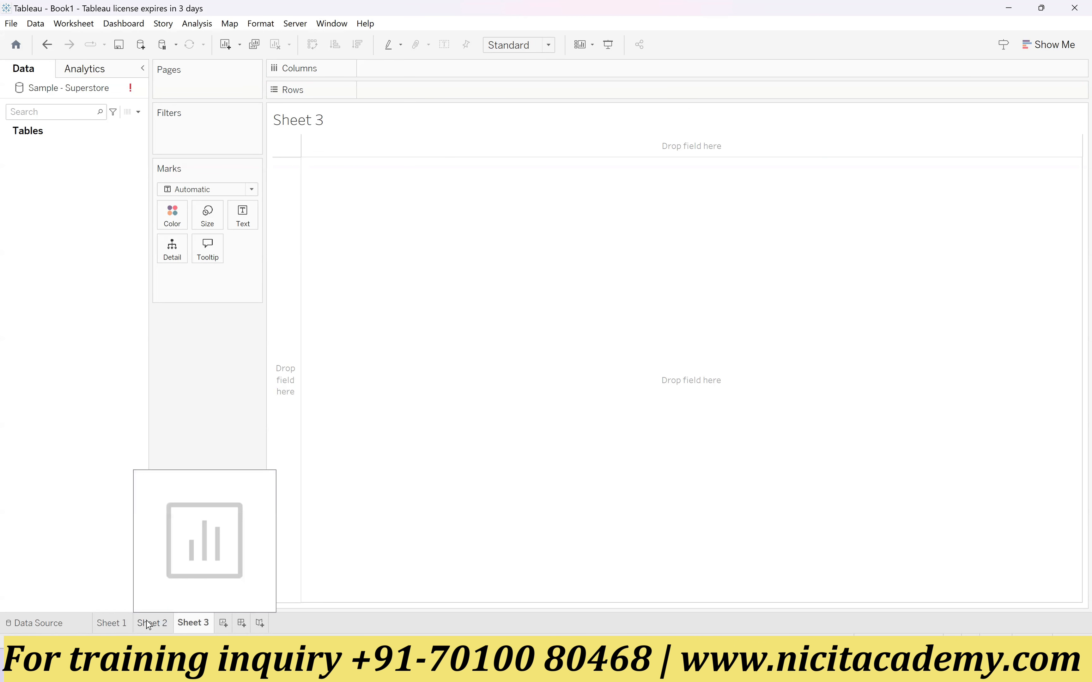
left_click(108, 626)
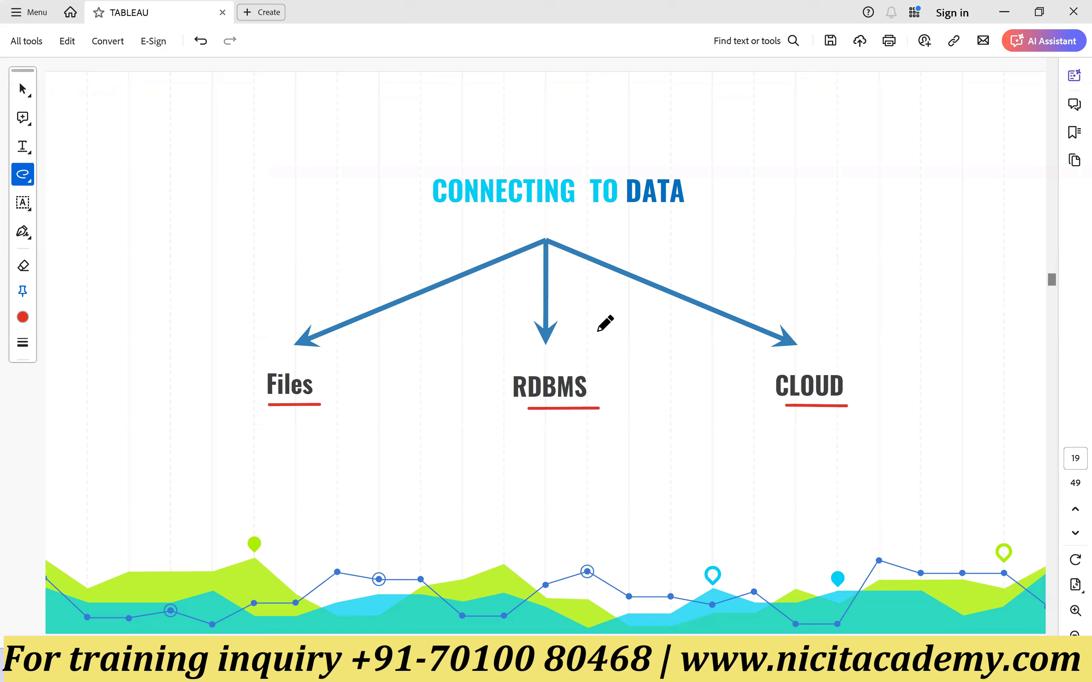
Step: In the TABLEAU PDF, mark the example charts on the "What is Data Visualization?" page with red freehand ticks, and return to Tableau
scroll(606, 327, "up", 10)
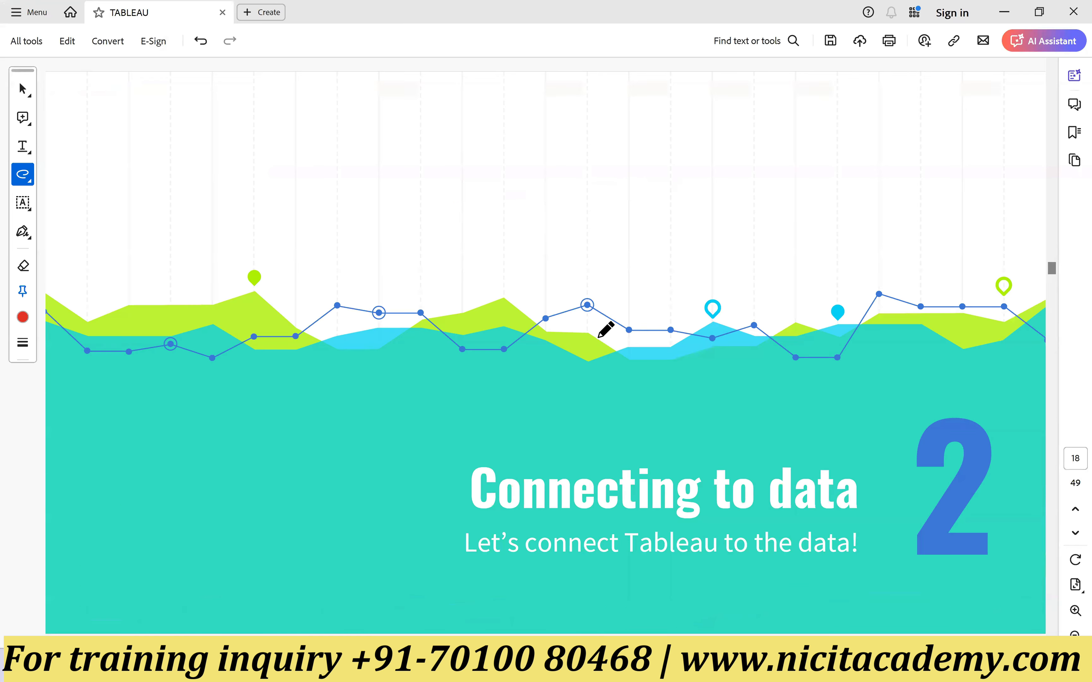
scroll(606, 330, "up", 10)
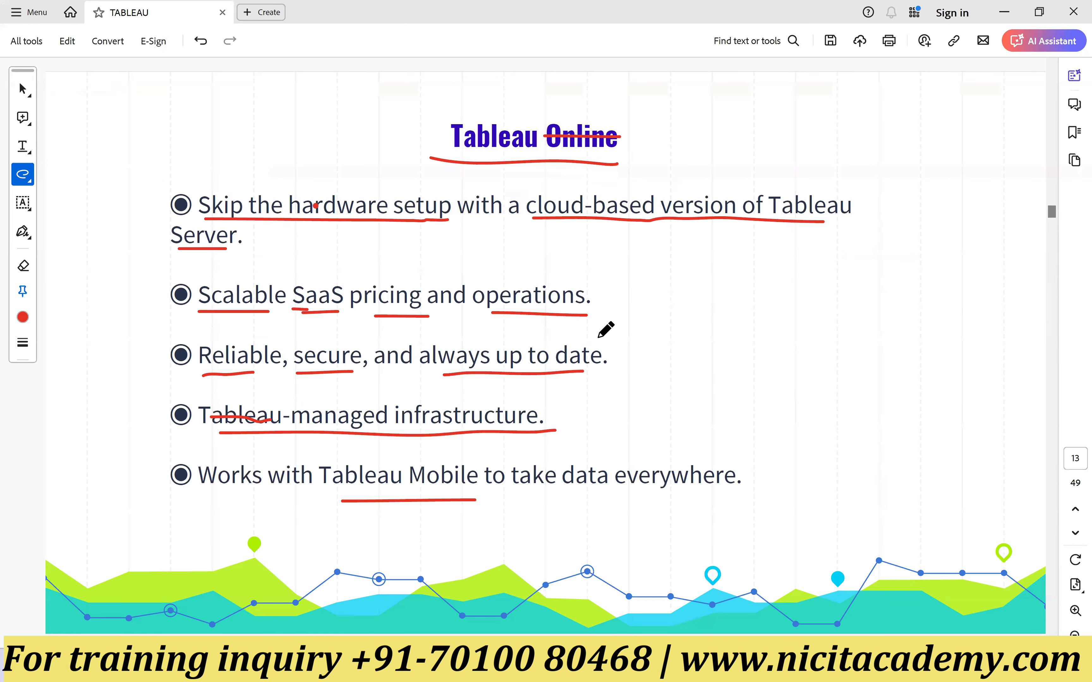
scroll(606, 330, "up", 10)
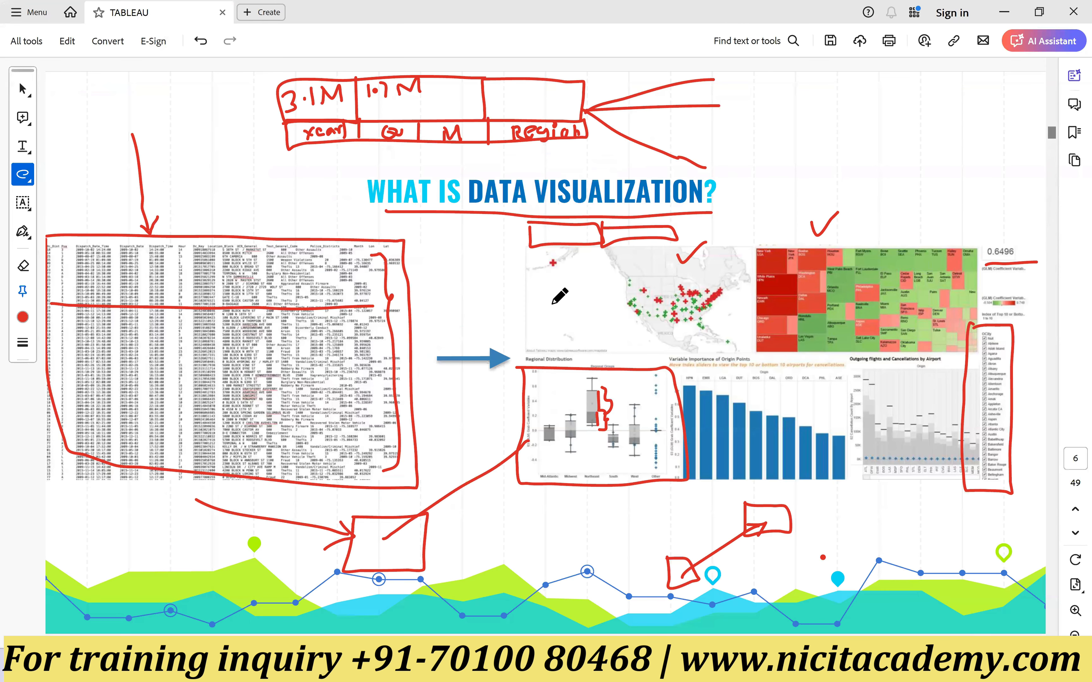
left_click_drag(560, 290, 622, 272)
left_click_drag(873, 244, 906, 209)
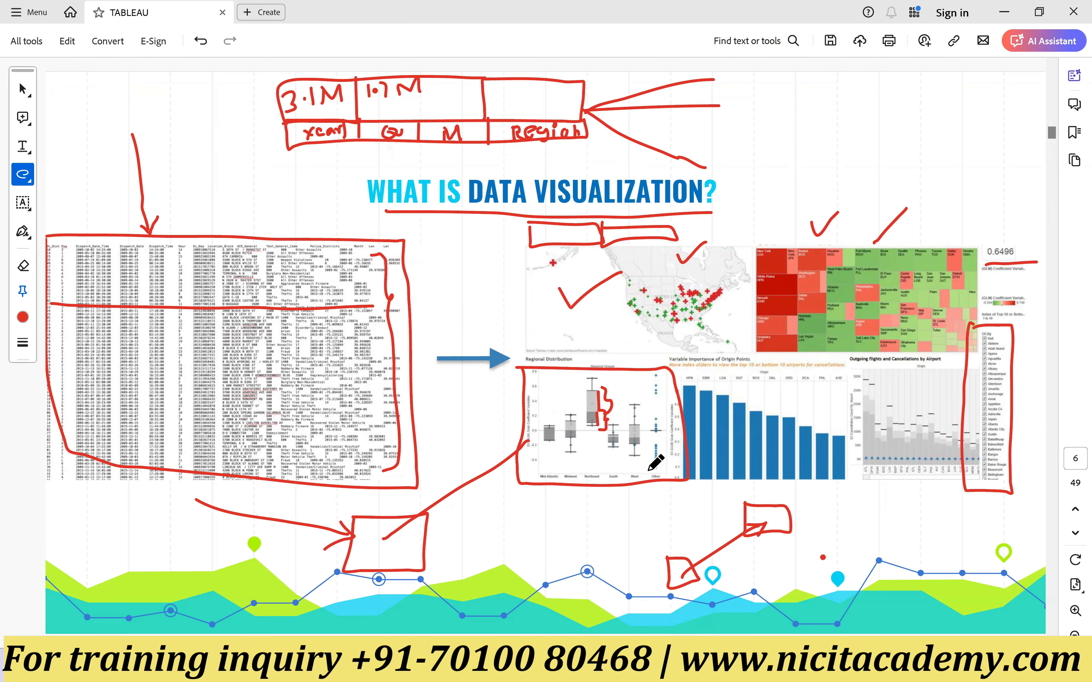
left_click_drag(600, 493, 653, 447)
left_click_drag(729, 470, 791, 431)
left_click_drag(901, 432, 933, 416)
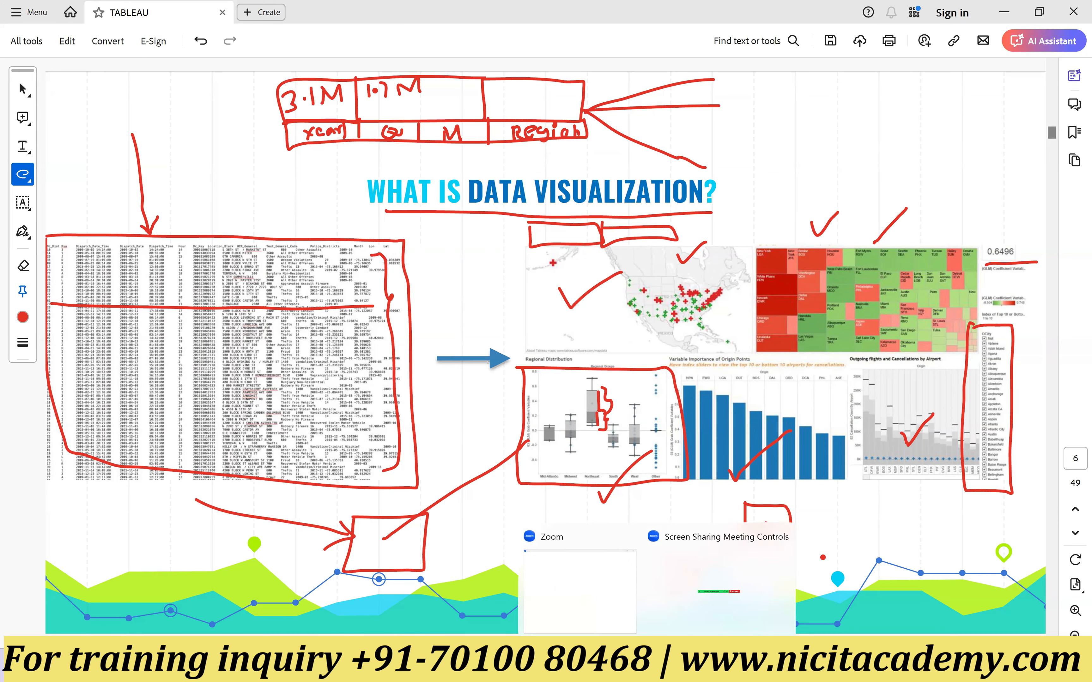
left_click(684, 666)
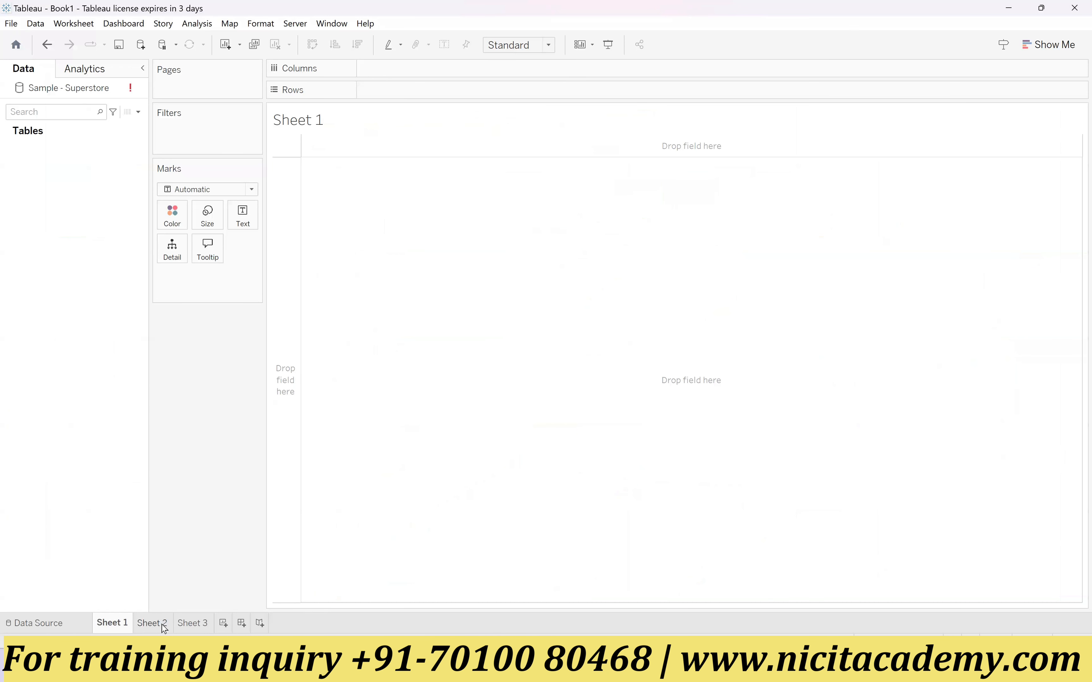
Step: Add a new dashboard and a new story after Sheet 3
left_click(205, 625)
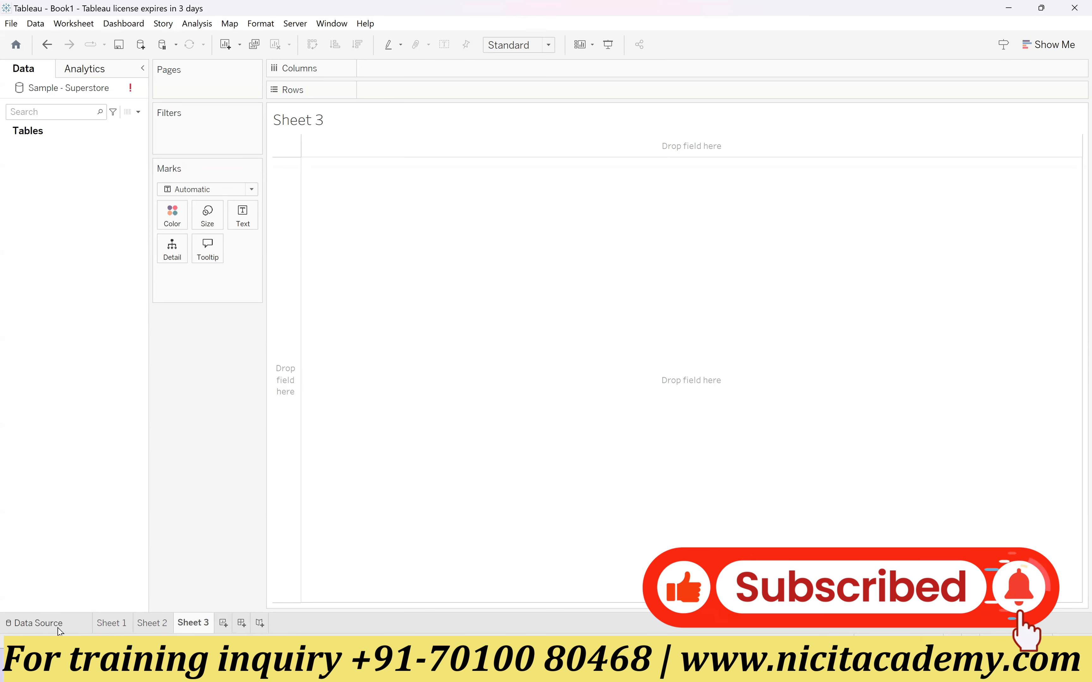
mouse_move(128, 624)
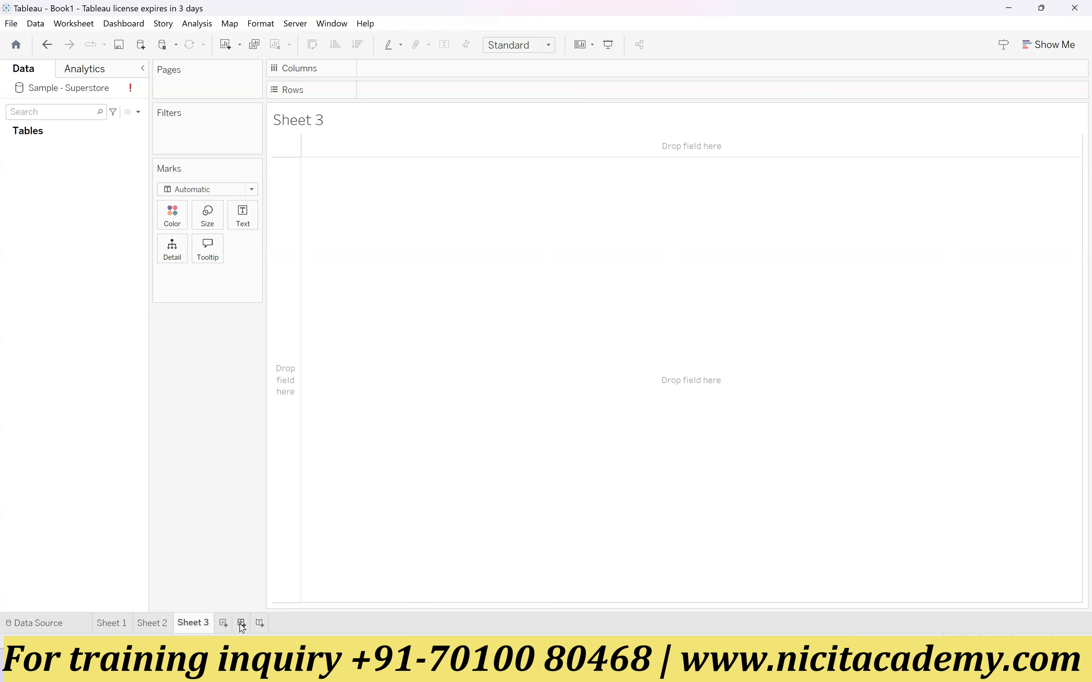
mouse_move(201, 630)
left_click(241, 628)
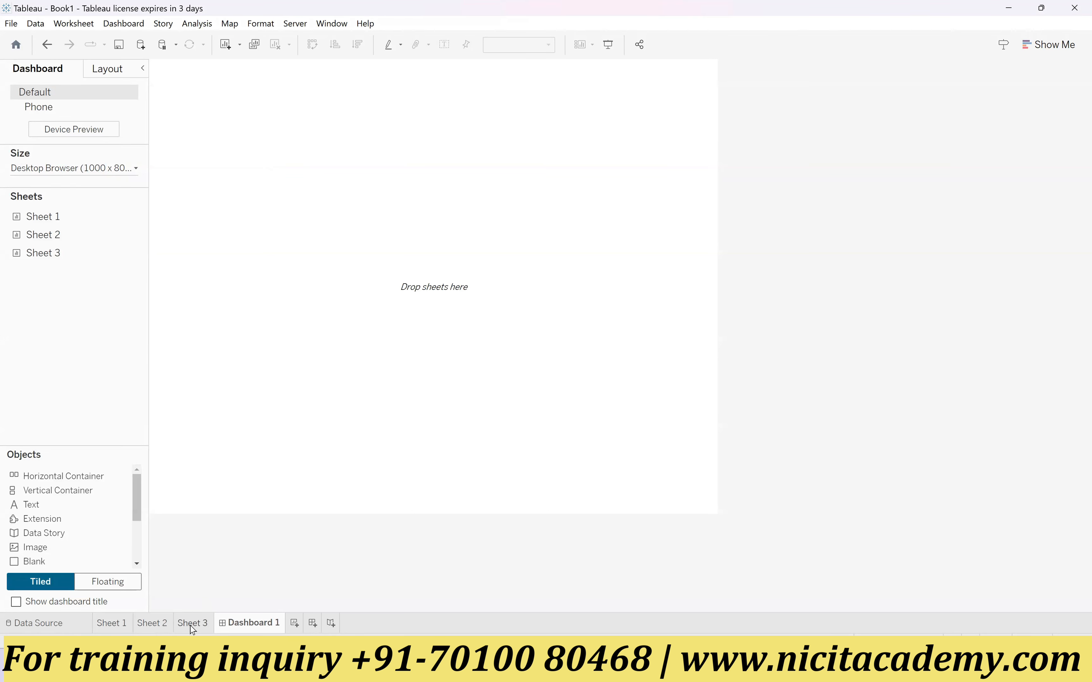
double_click(45, 216)
left_click(330, 624)
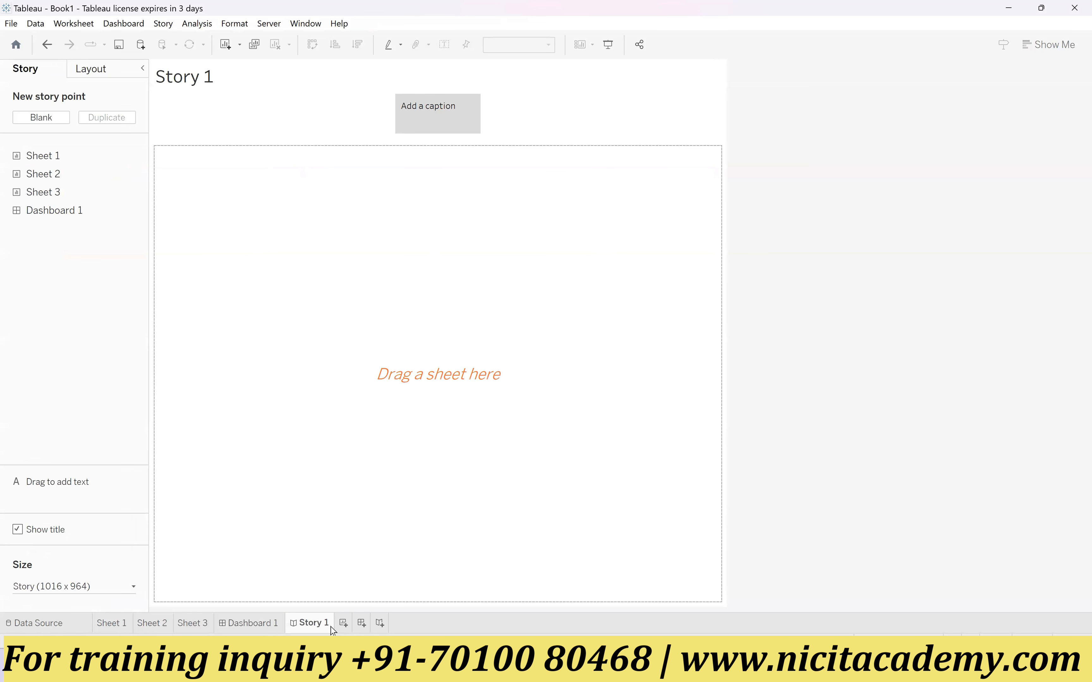
Step: Add a second dashboard and move it between Dashboard 1 and Story 1
left_click(264, 623)
left_click(363, 624)
mouse_move(349, 631)
left_mouse_down()
mouse_move(344, 609)
mouse_move(309, 629)
mouse_move(363, 629)
mouse_move(290, 624)
mouse_move(353, 616)
mouse_move(309, 597)
mouse_move(292, 624)
left_mouse_up()
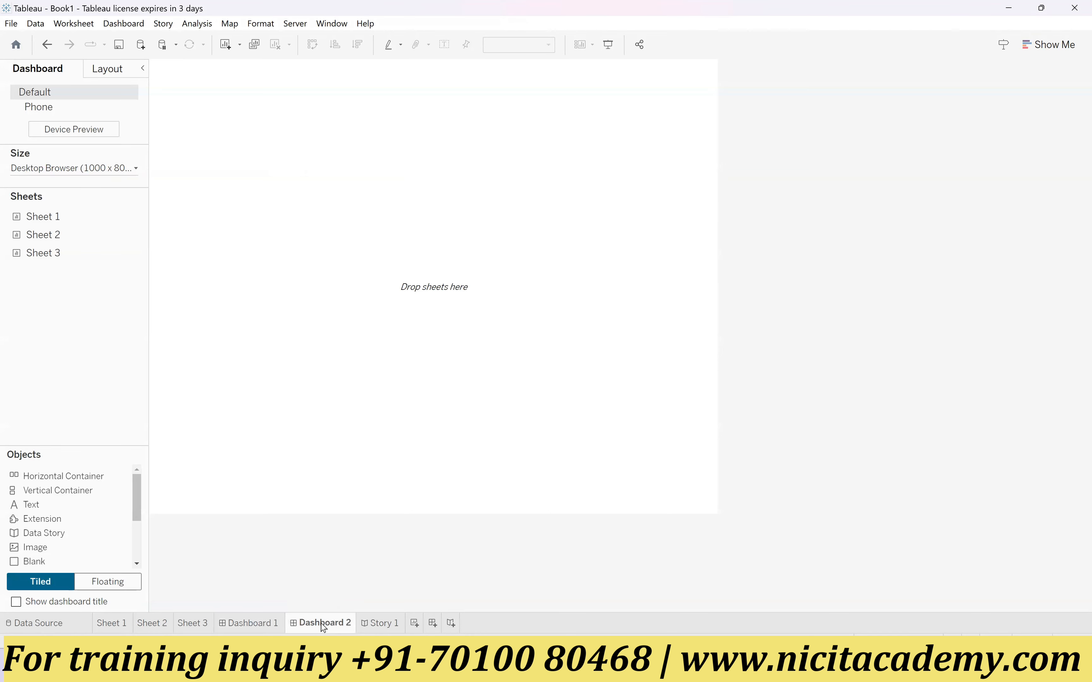
Step: In Story 1, add two blank story points and caption the three points 2024, 2023 and 2022
left_click(386, 626)
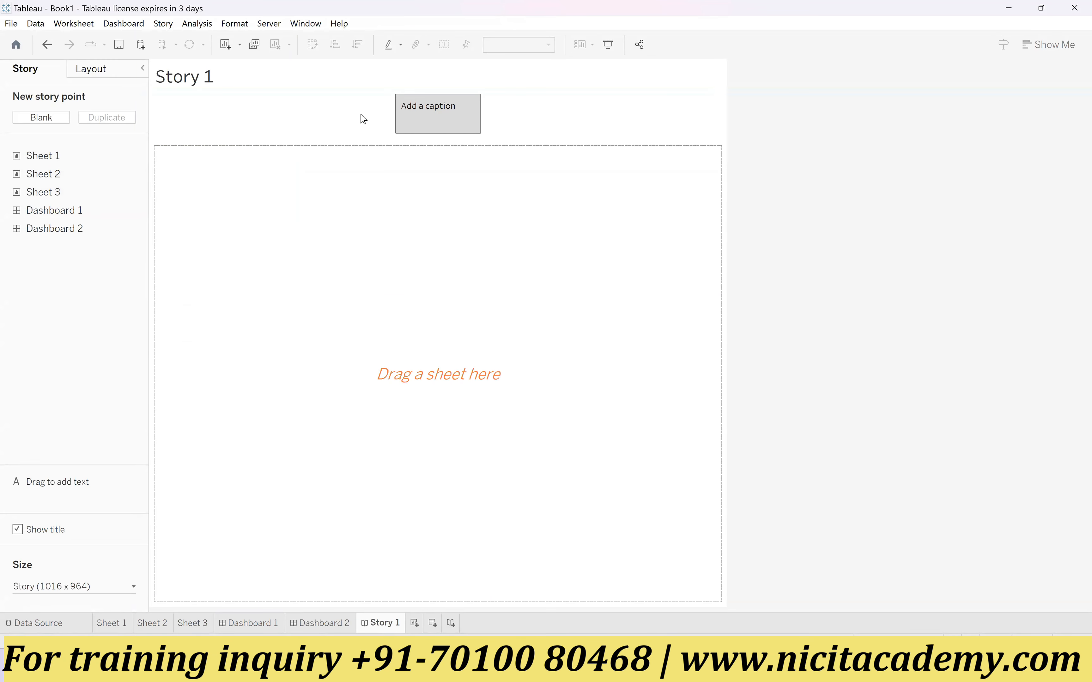
left_click(43, 117)
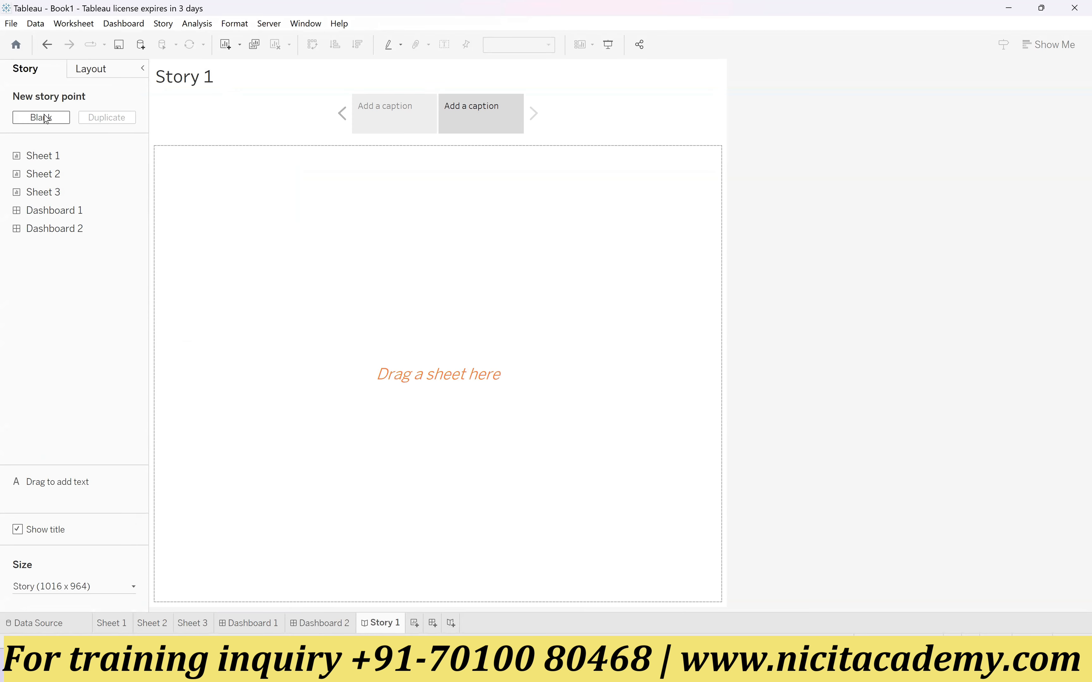
left_click(390, 119)
left_click(391, 114)
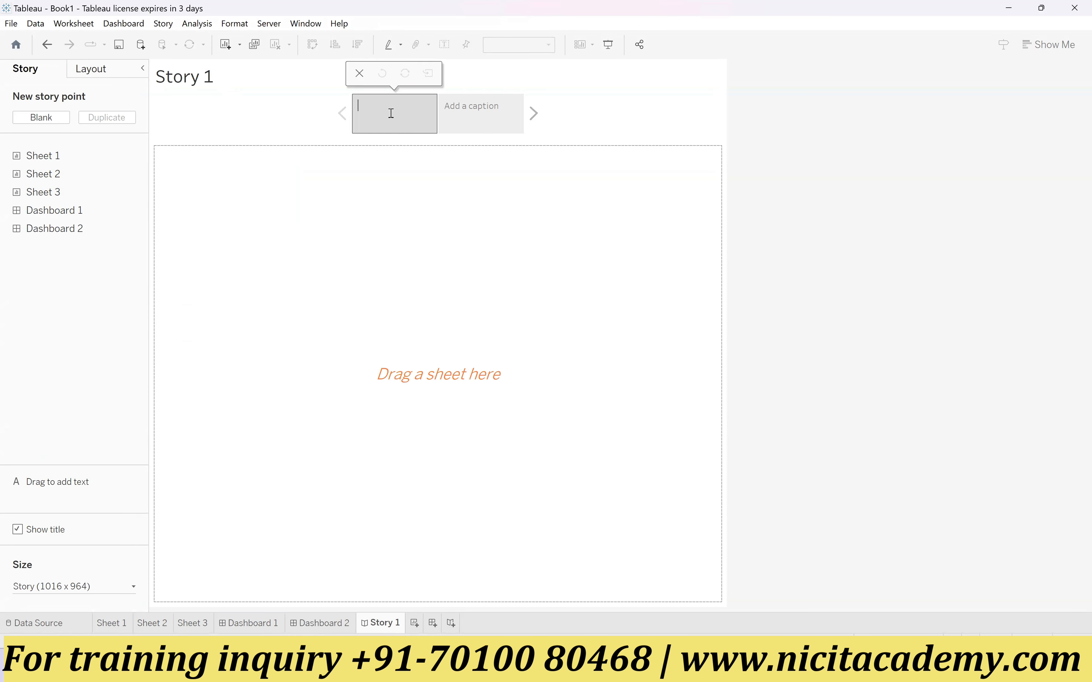
left_click(477, 108)
left_click(476, 107)
type("2023")
left_click(581, 128)
left_click(41, 117)
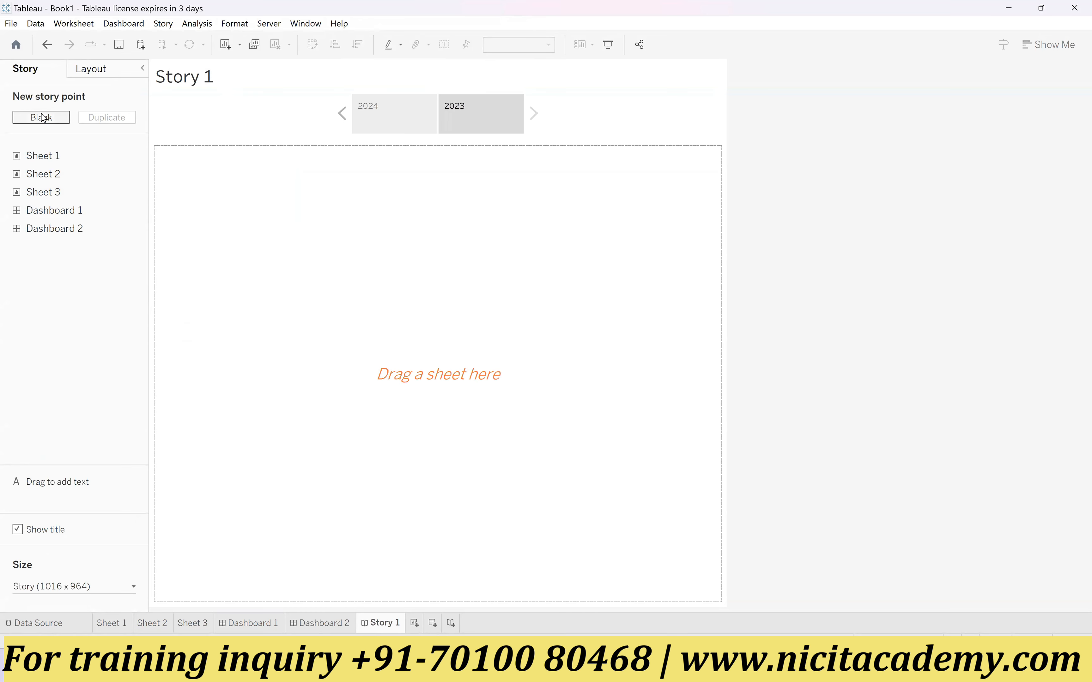
left_click(528, 106)
left_click(528, 105)
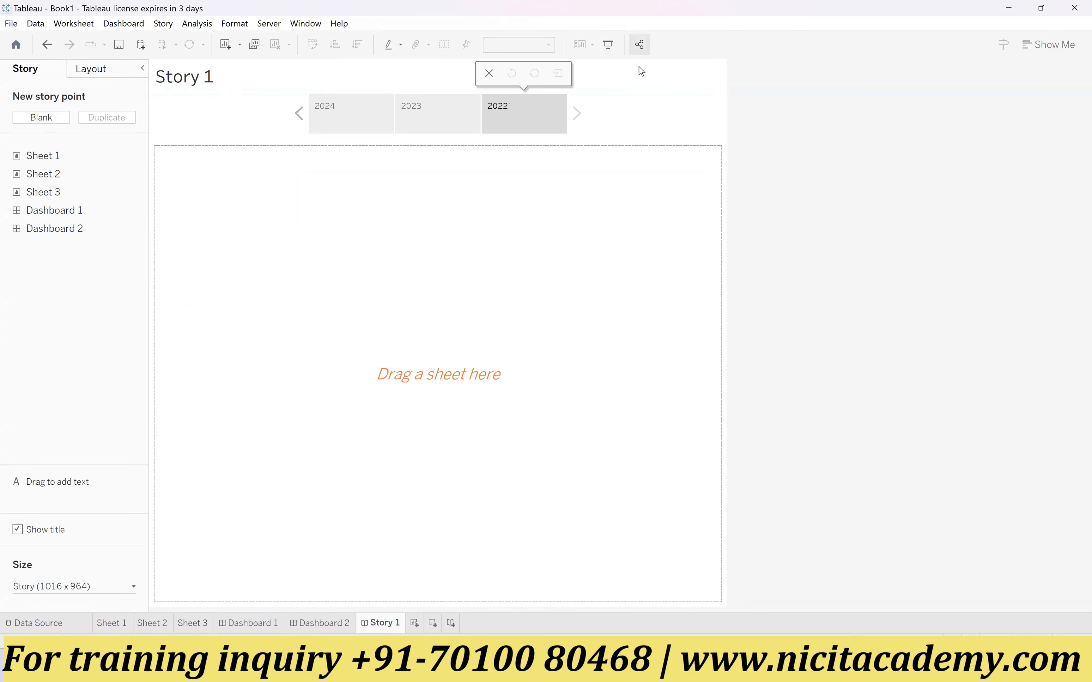
Step: Place Dashboard 1 in the 2024 story point, Dashboard 2 in 2023 and Sheet 1 in 2022
left_click(372, 125)
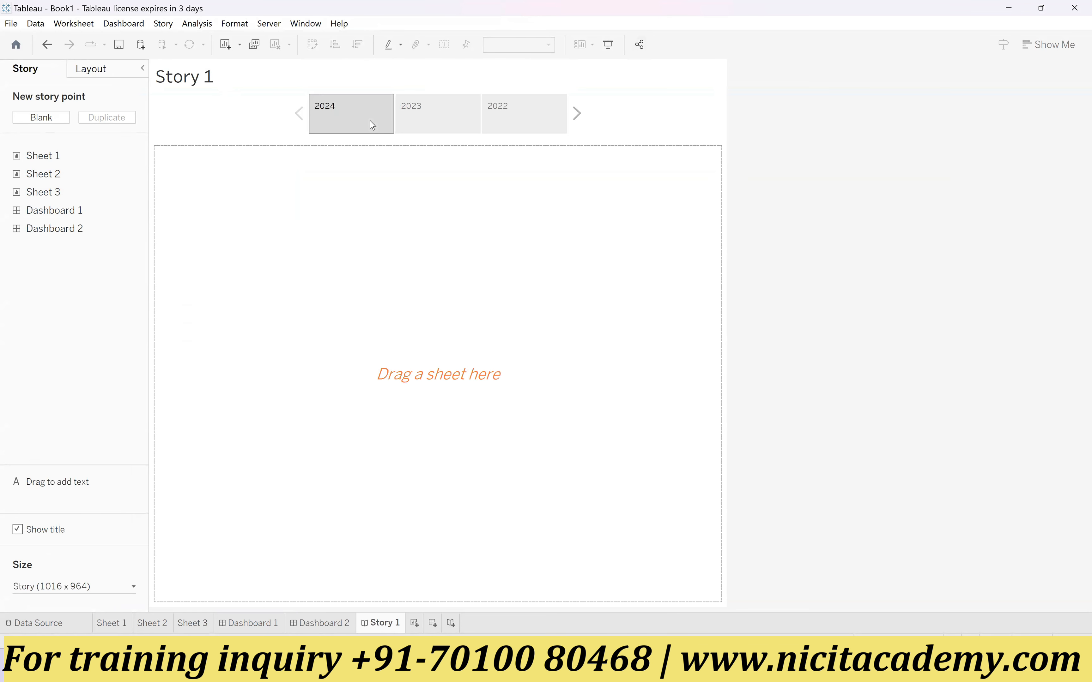
left_click_drag(54, 212, 284, 222)
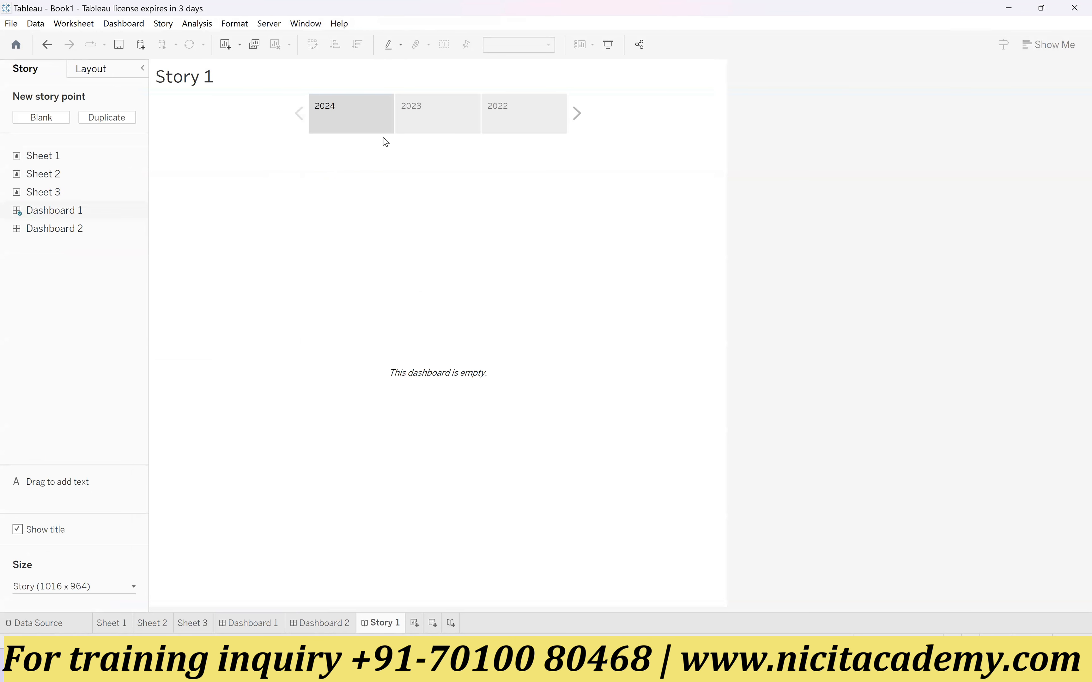
left_click(438, 123)
left_click_drag(54, 229, 334, 244)
left_click(520, 123)
left_click_drag(48, 158, 298, 255)
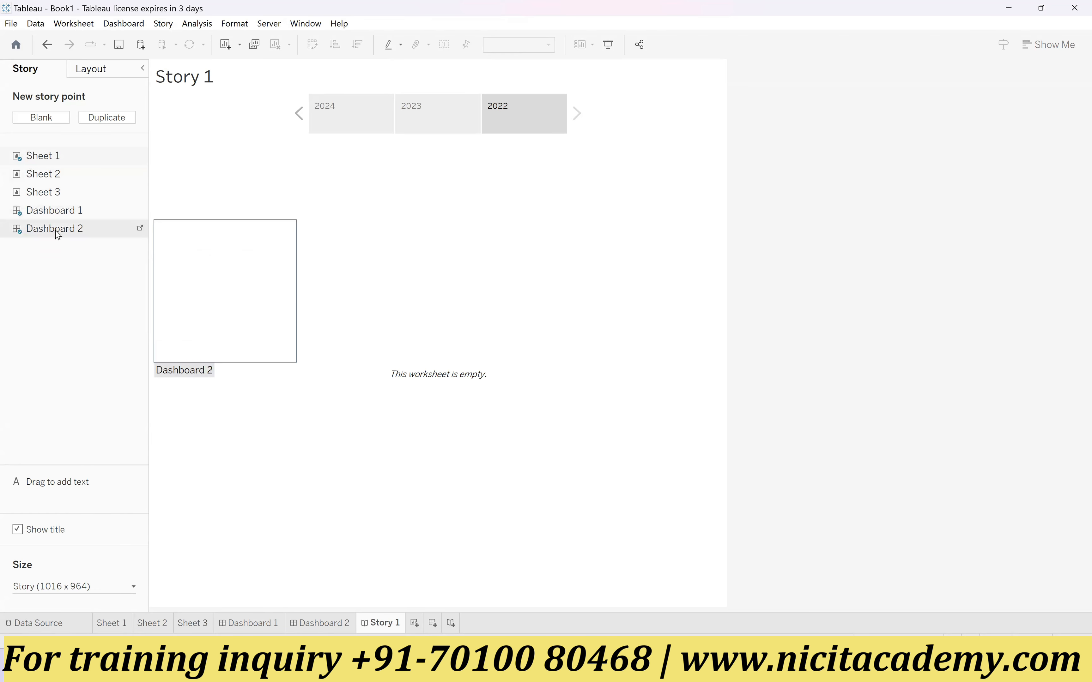
Step: Step back and forth through the 2024, 2023 and 2022 story points to view the content of each
left_click(363, 127)
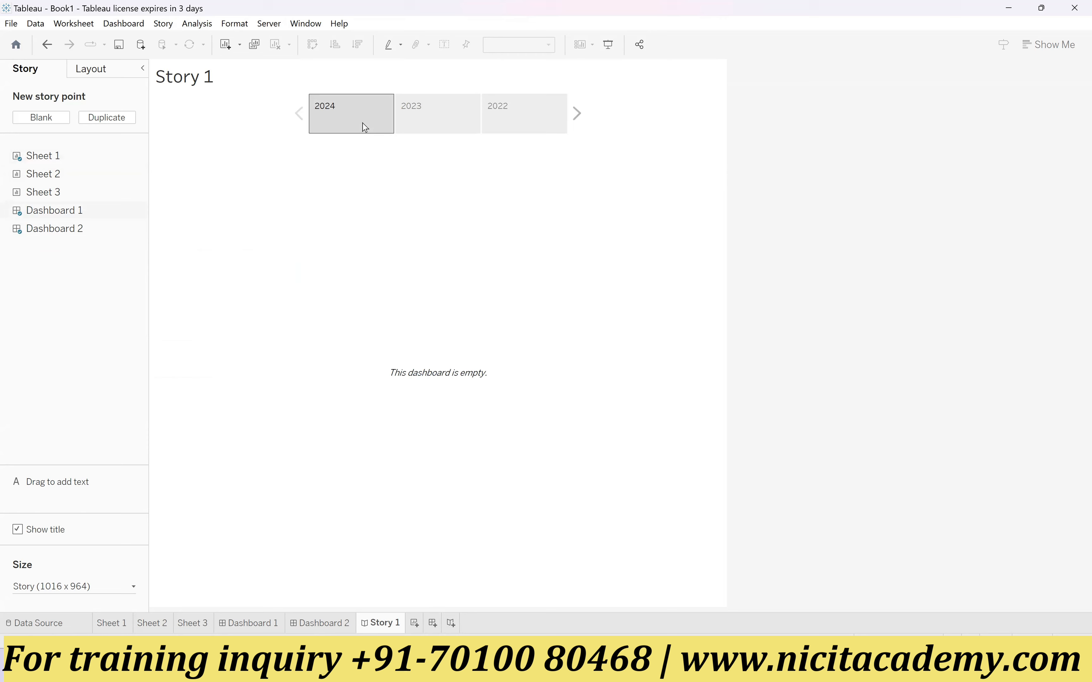
left_click(426, 129)
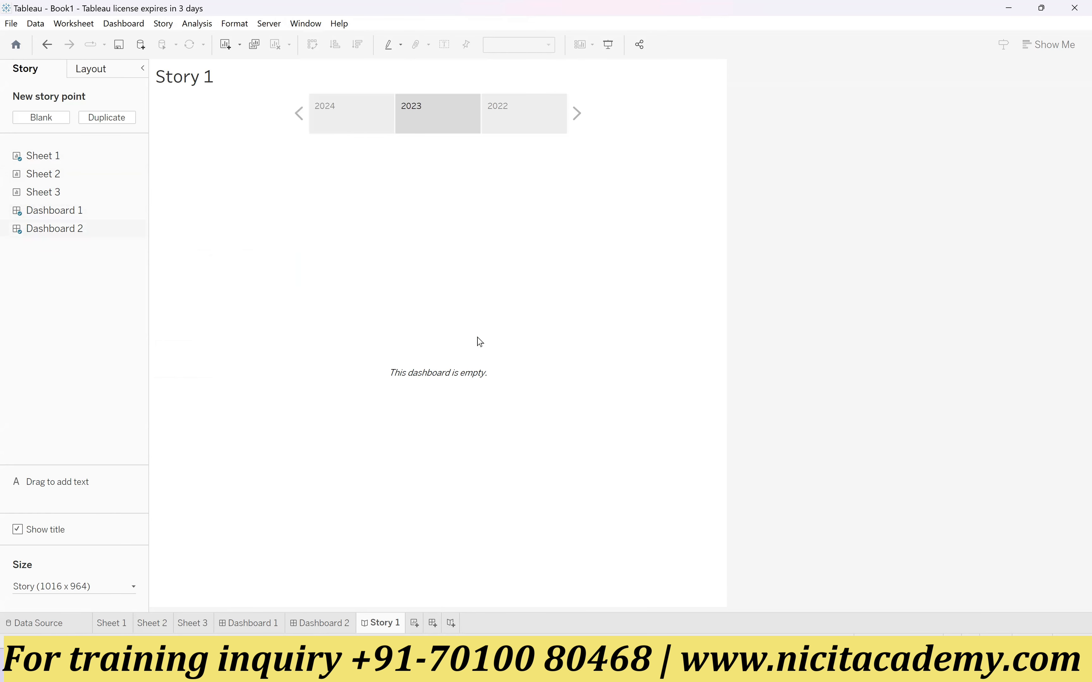
left_click(489, 129)
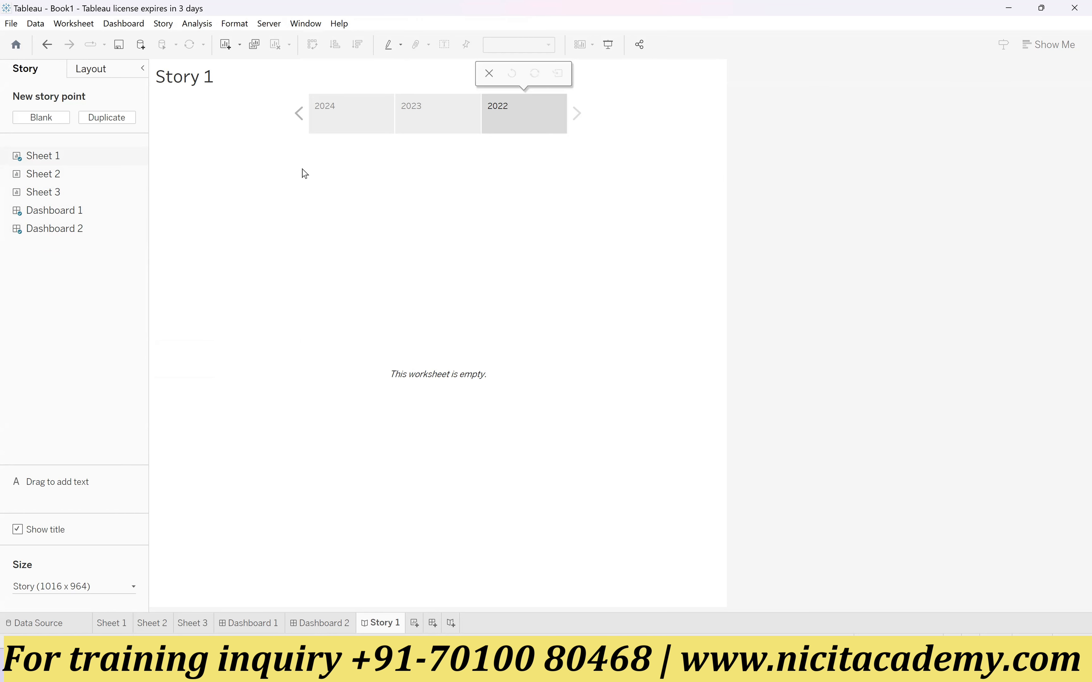
mouse_move(368, 116)
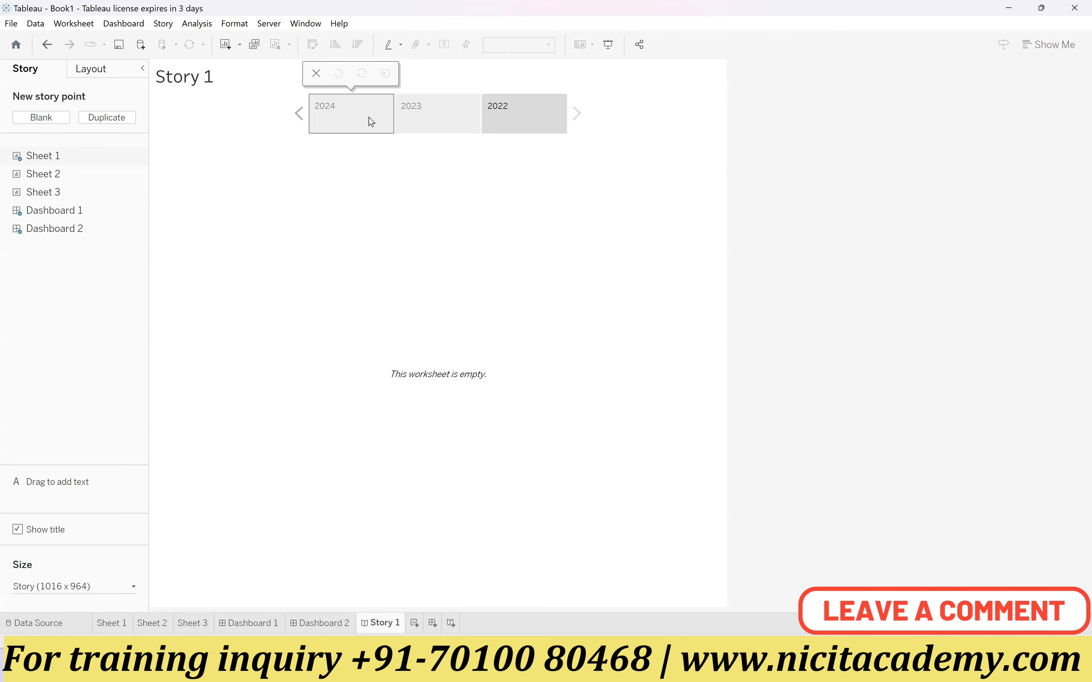
left_click(347, 120)
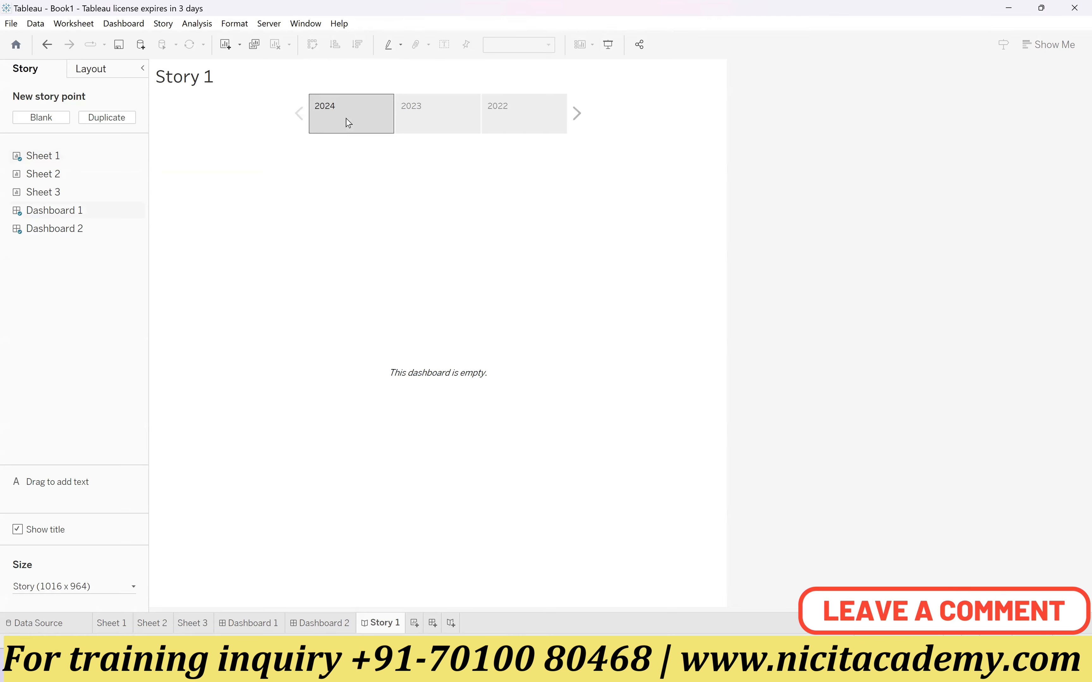
left_click(437, 120)
left_click(509, 117)
left_click(438, 118)
left_click(508, 123)
left_click(356, 115)
left_click(558, 119)
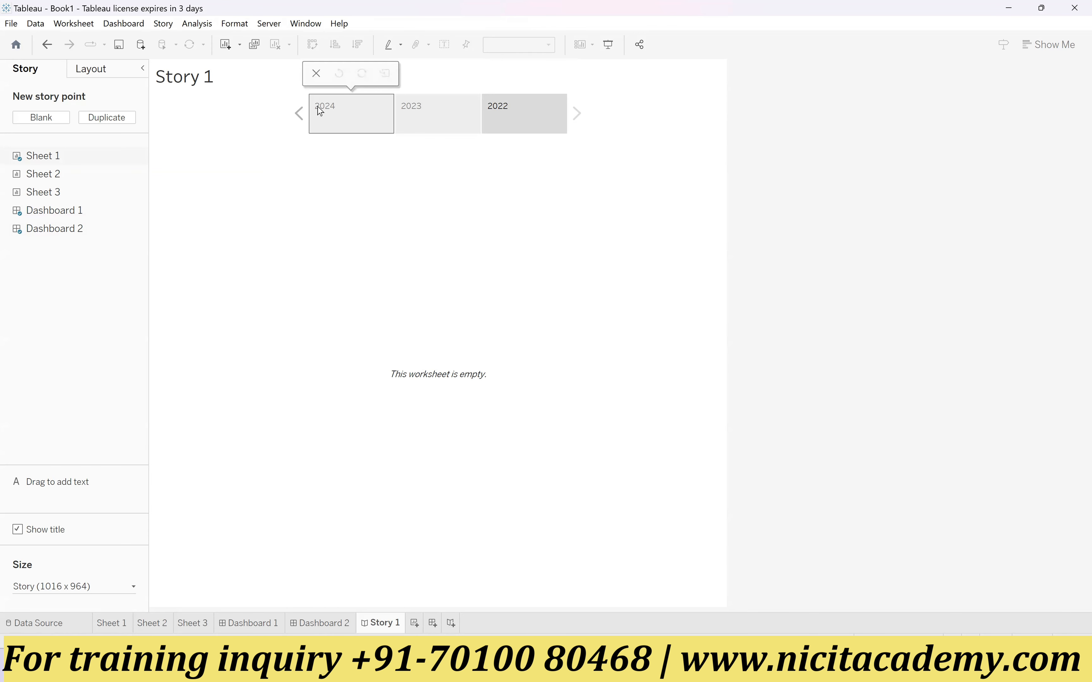
Step: Visit Sheet 1, return to the data source page and look at the Sample - Superstore data source name
left_click(115, 629)
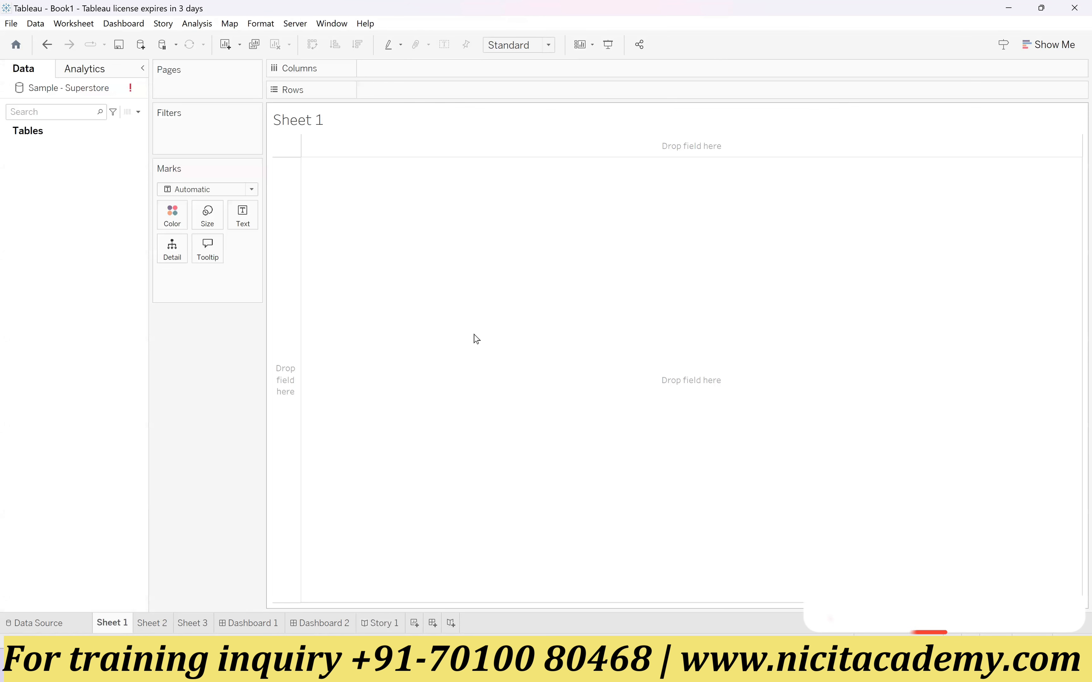
left_click(38, 624)
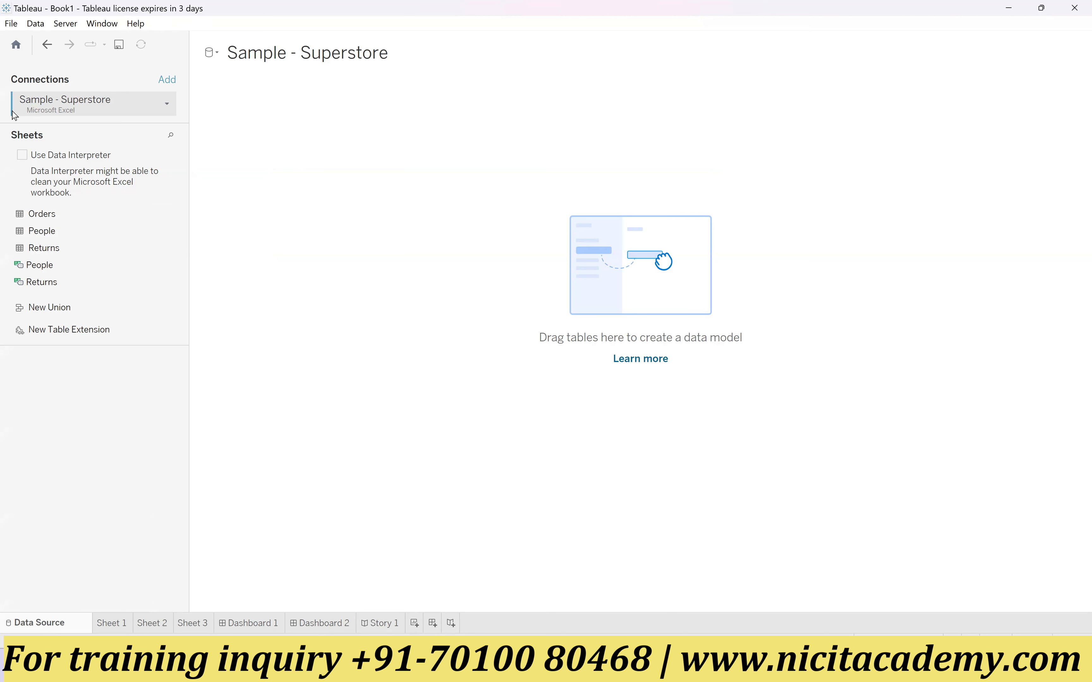
left_click(260, 57)
mouse_move(391, 53)
left_mouse_down()
mouse_move(221, 49)
mouse_move(385, 62)
left_mouse_up()
left_click(293, 63)
left_click(414, 104)
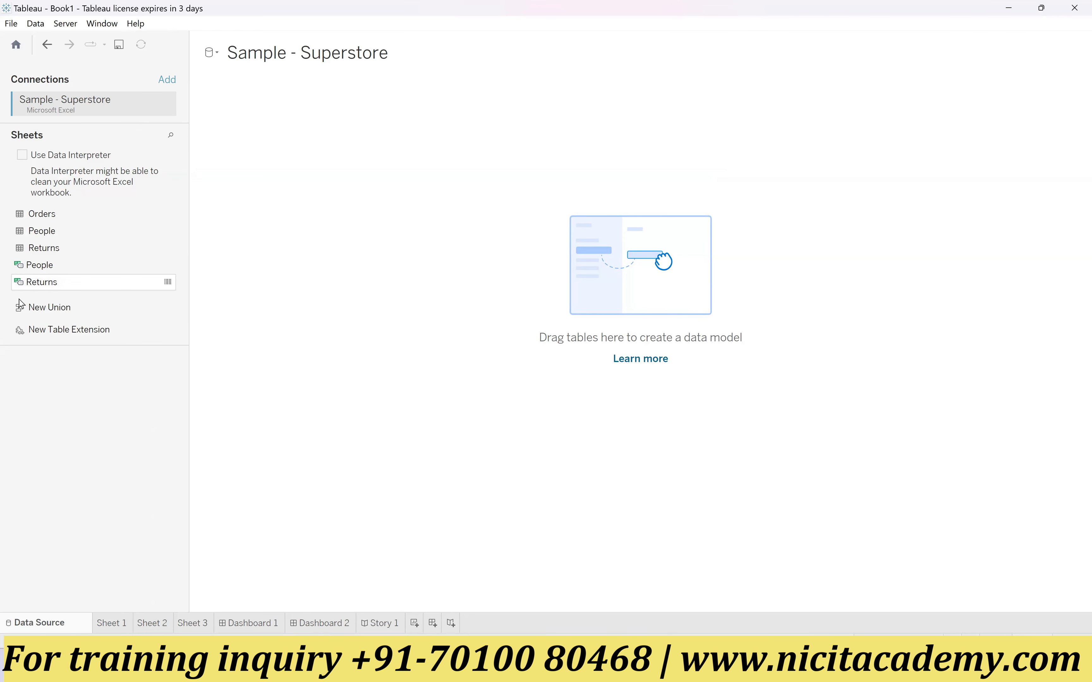
Step: Add the Orders sheet to the data model and review the options available for the table
left_click(57, 218)
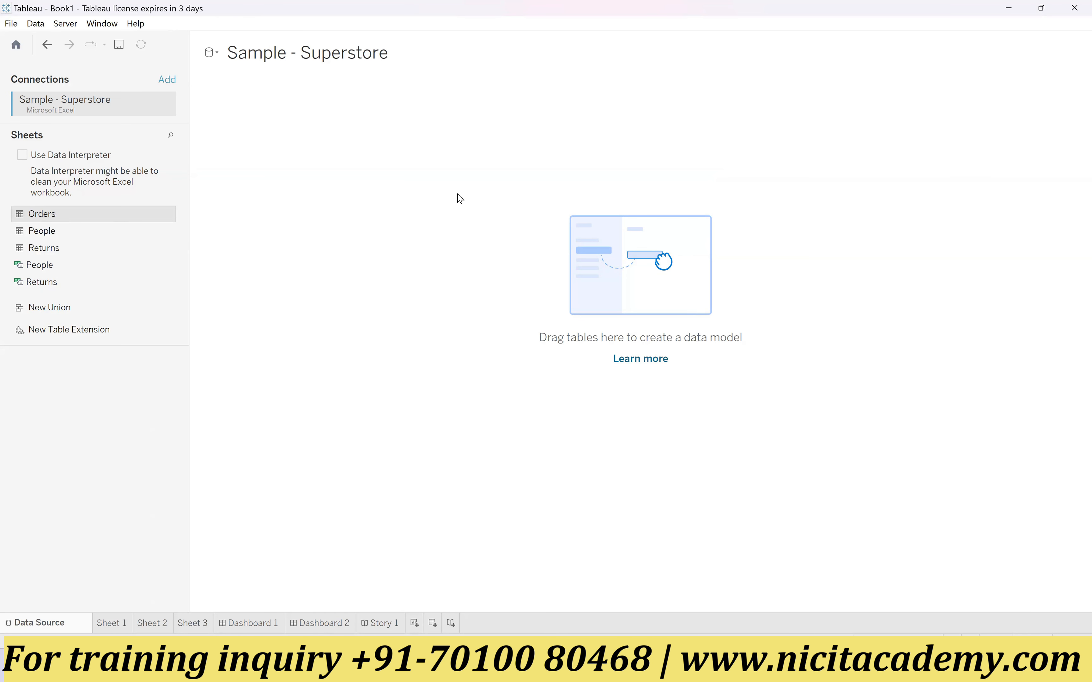
left_click_drag(457, 195, 462, 194)
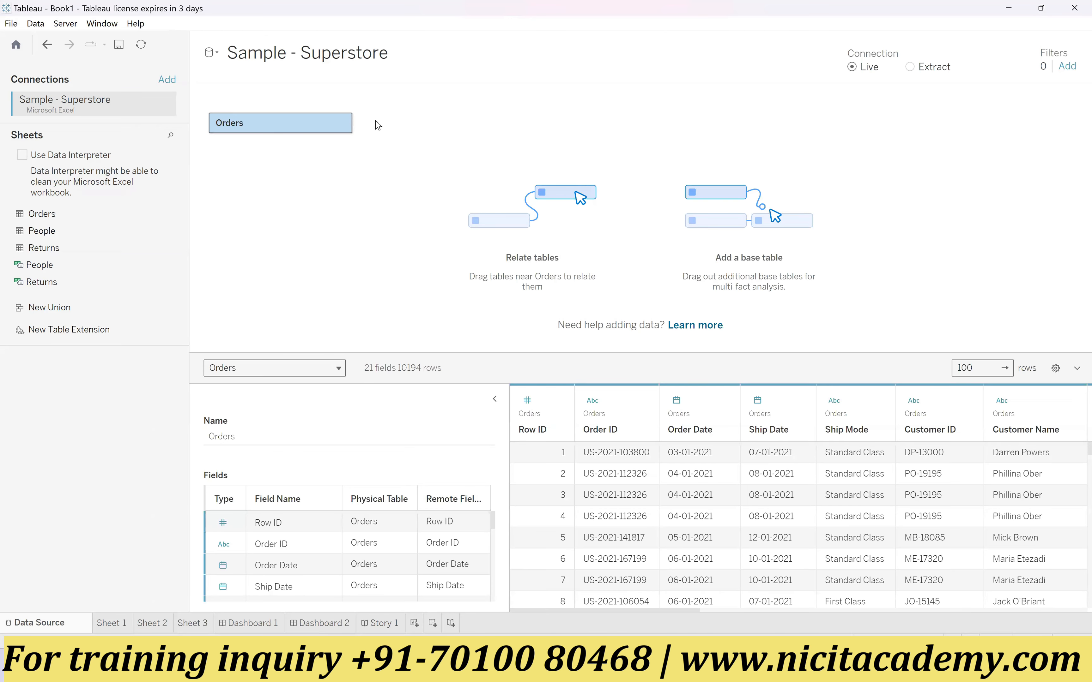
left_click(341, 123)
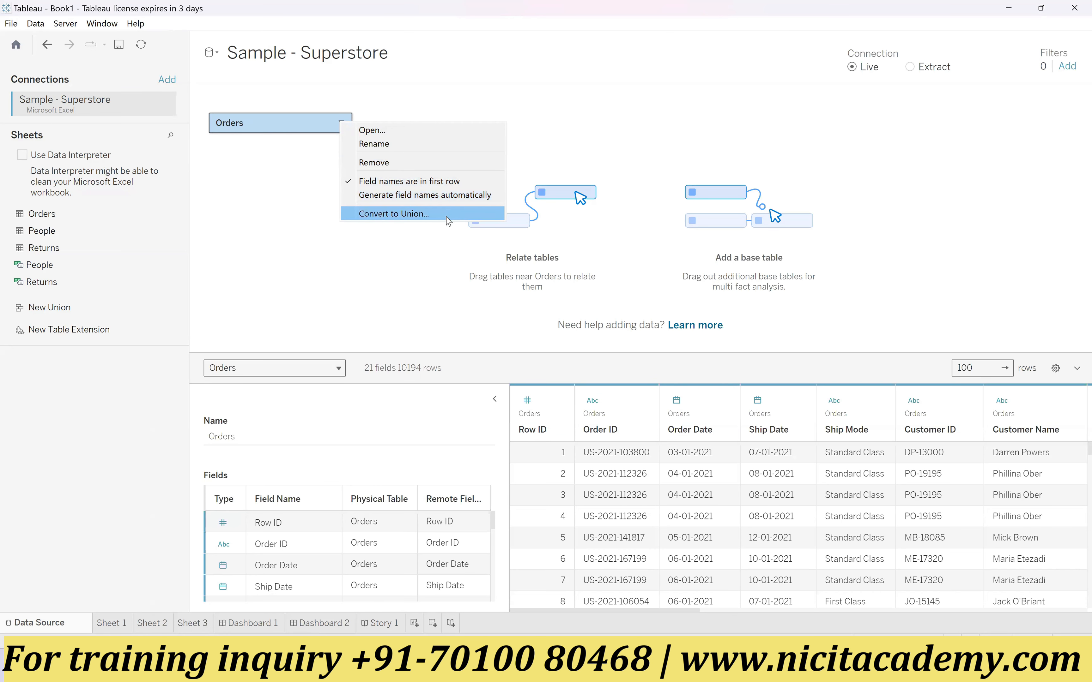
left_click(397, 260)
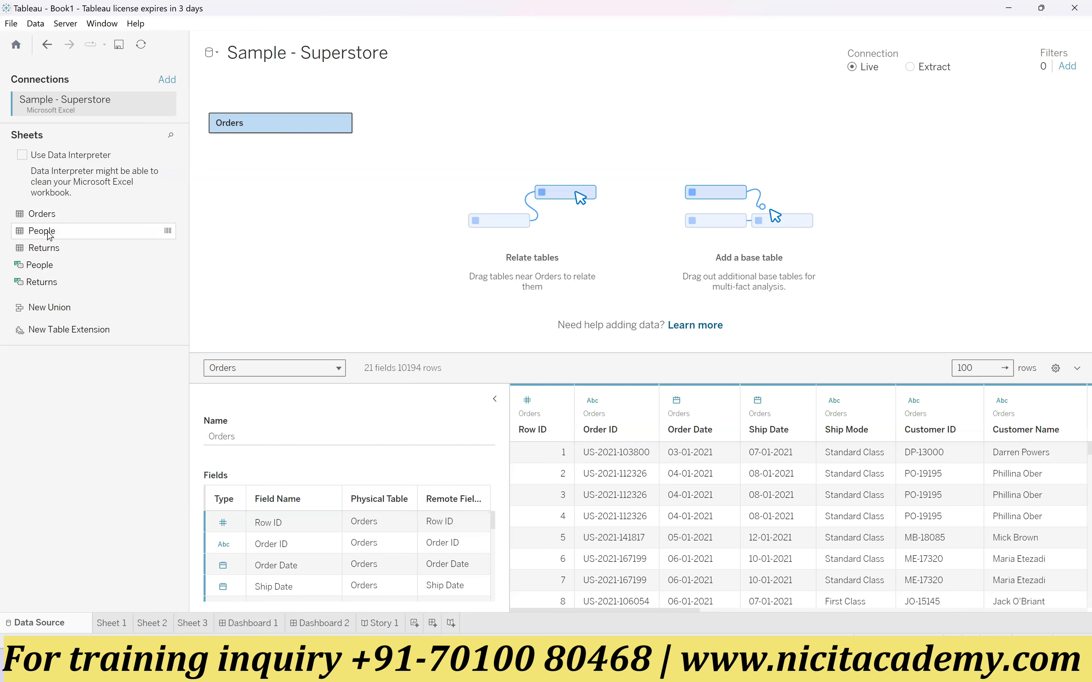
Step: Relate the People sheet to Orders in the data model, and view both tables' details and their relationship
left_click_drag(50, 235, 508, 118)
left_click_drag(41, 233, 462, 222)
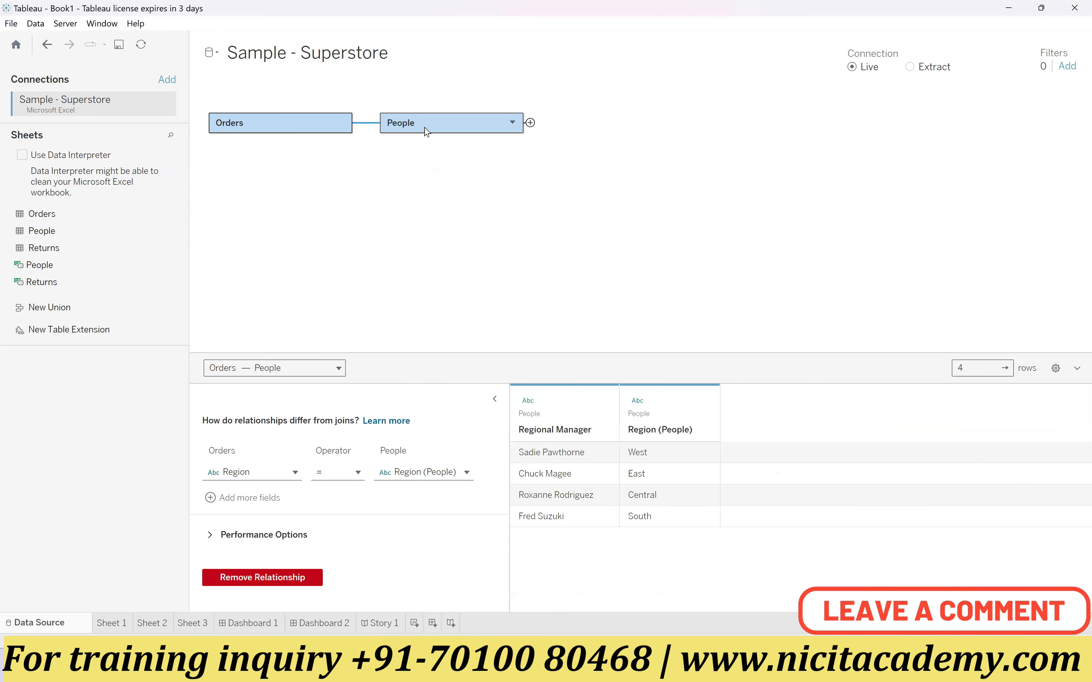
left_click_drag(500, 128, 498, 127)
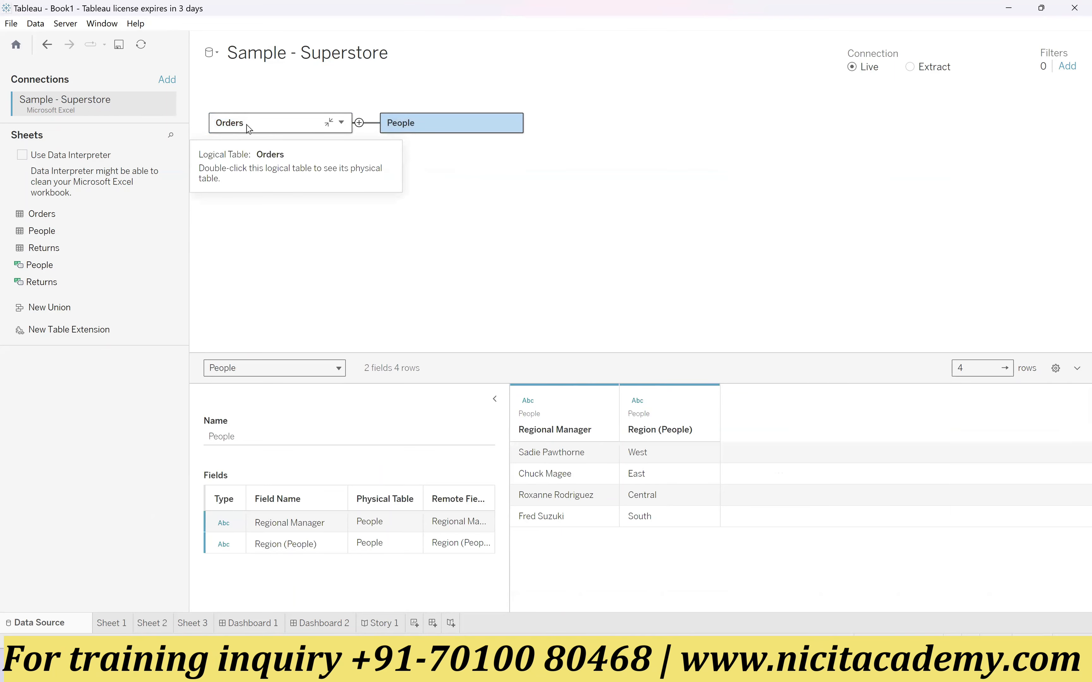
left_click(359, 126)
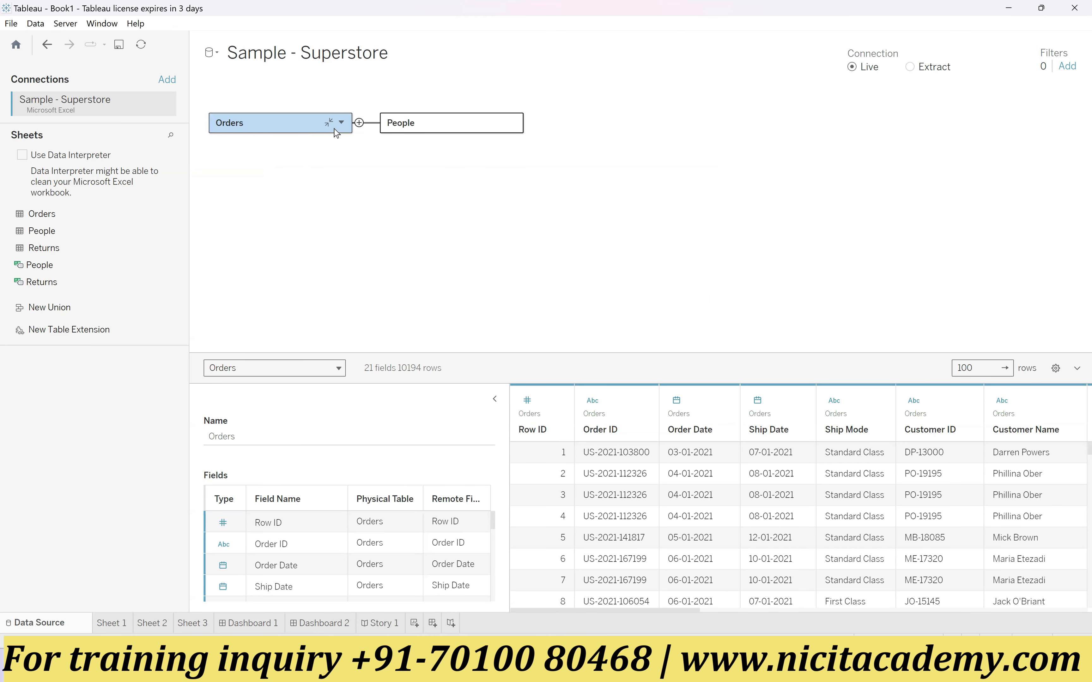
left_click(370, 123)
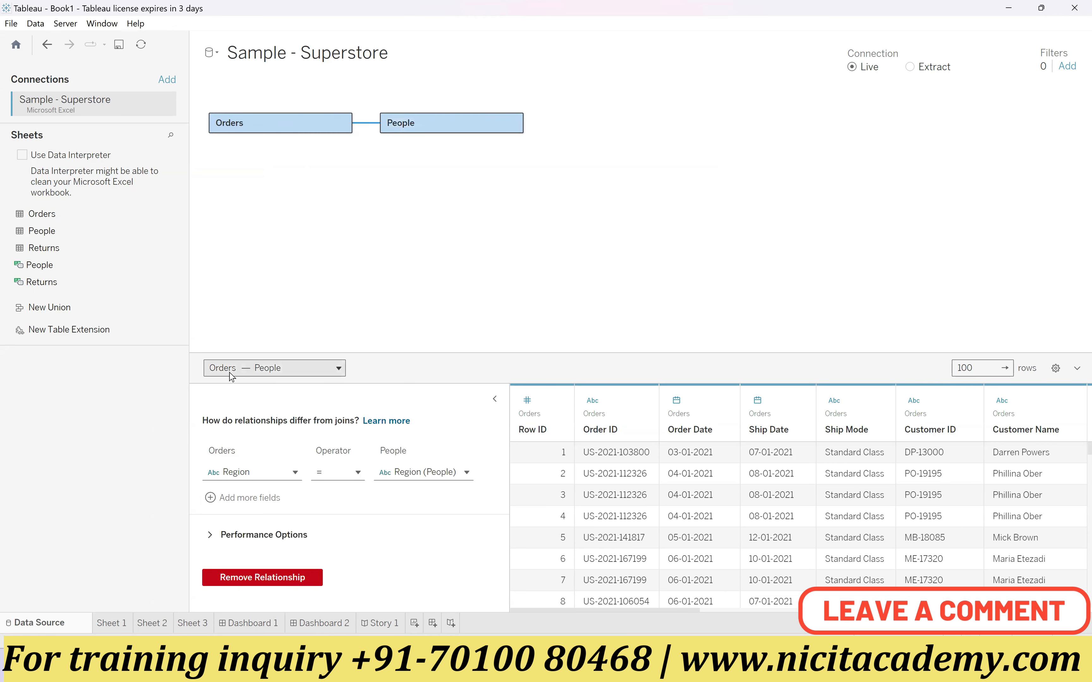
Step: Examine the Orders–People relationship's selection list, comparison operators and the matching fields offered for each table
left_click(319, 371)
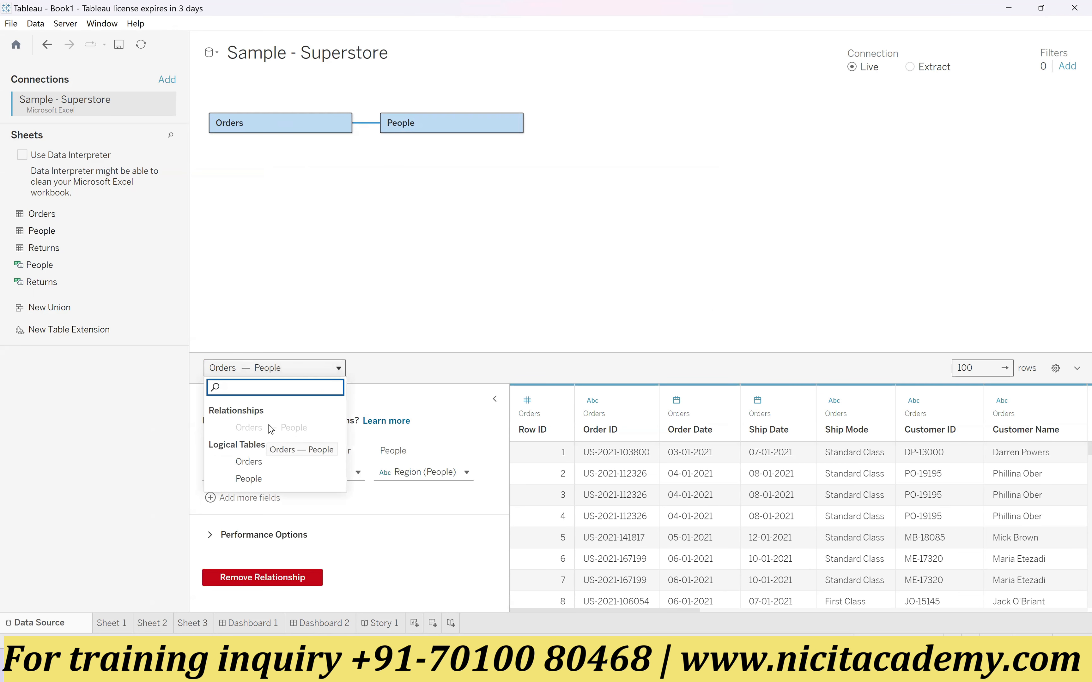
left_click(389, 322)
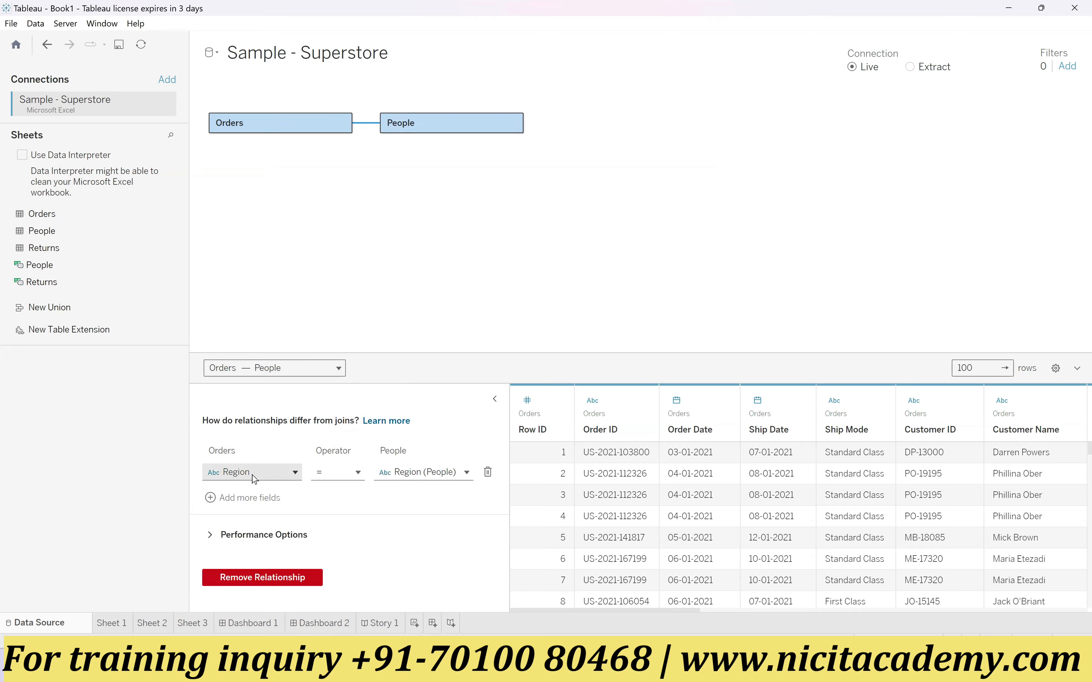
left_click(359, 473)
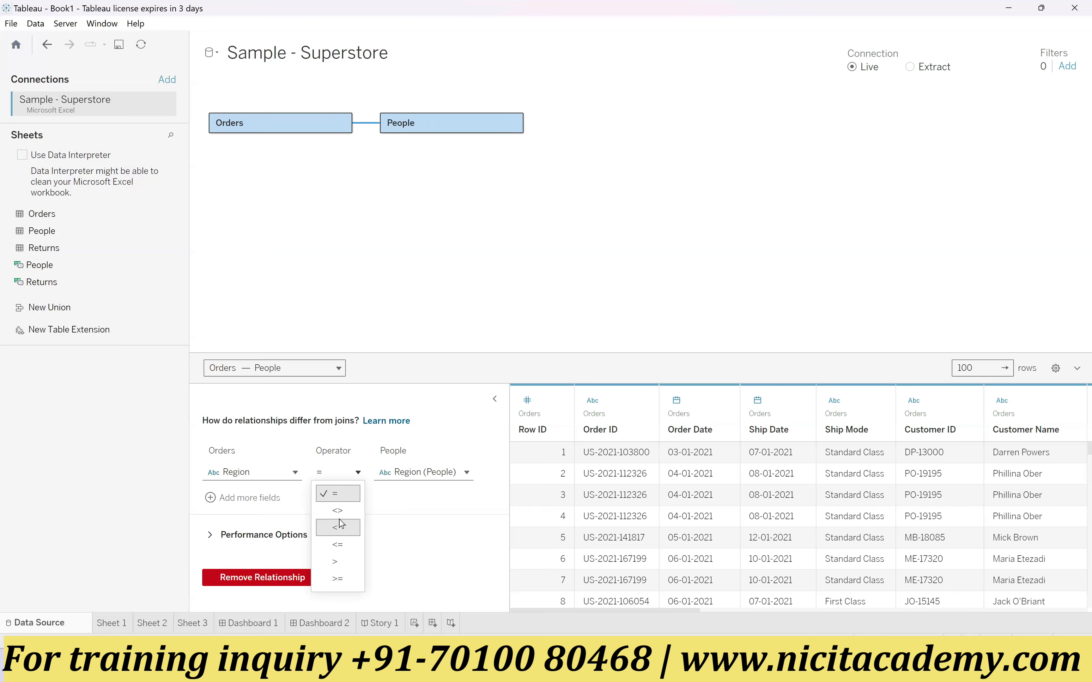
left_click(421, 310)
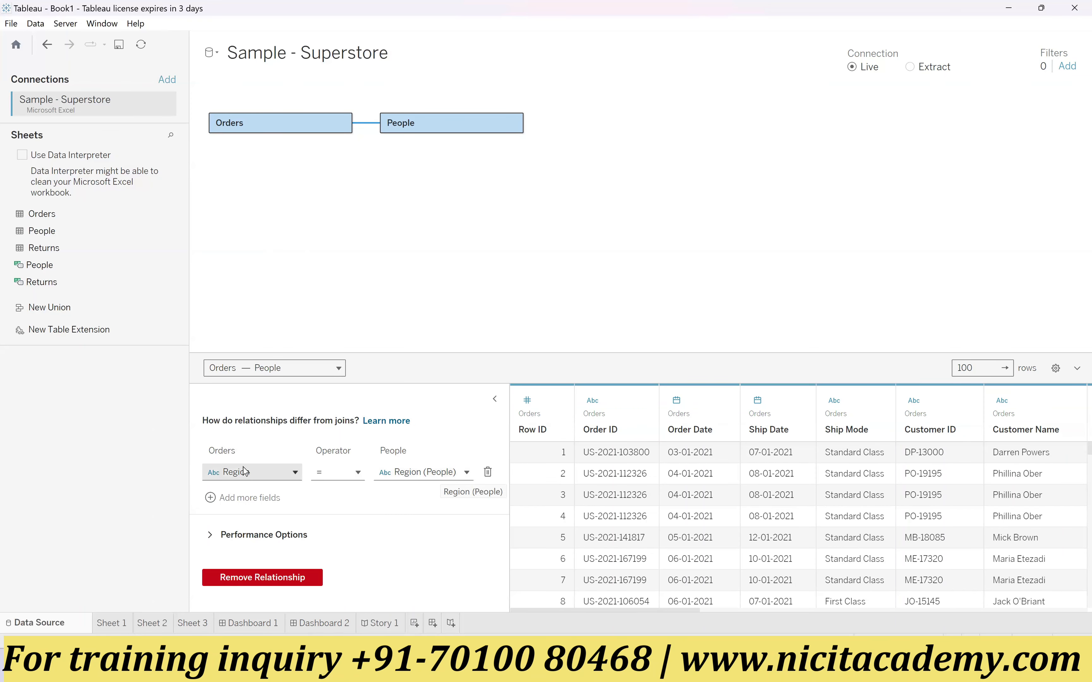
left_click(406, 473)
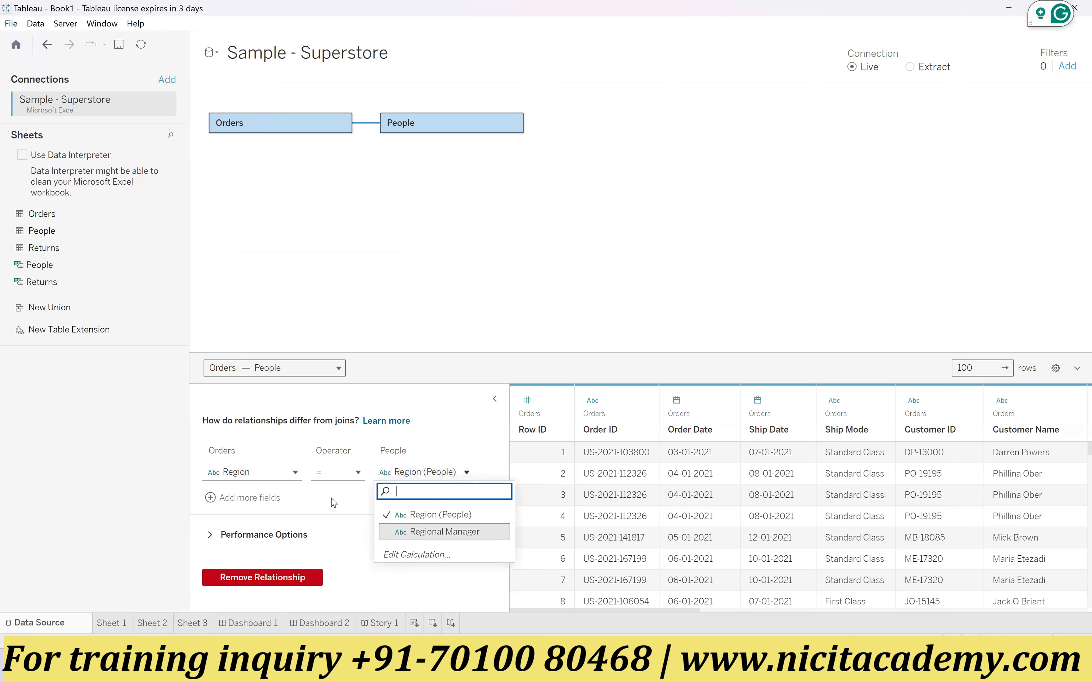
left_click(295, 473)
scroll(277, 530, "down", 3)
scroll(270, 550, "up", 3)
left_click(437, 528)
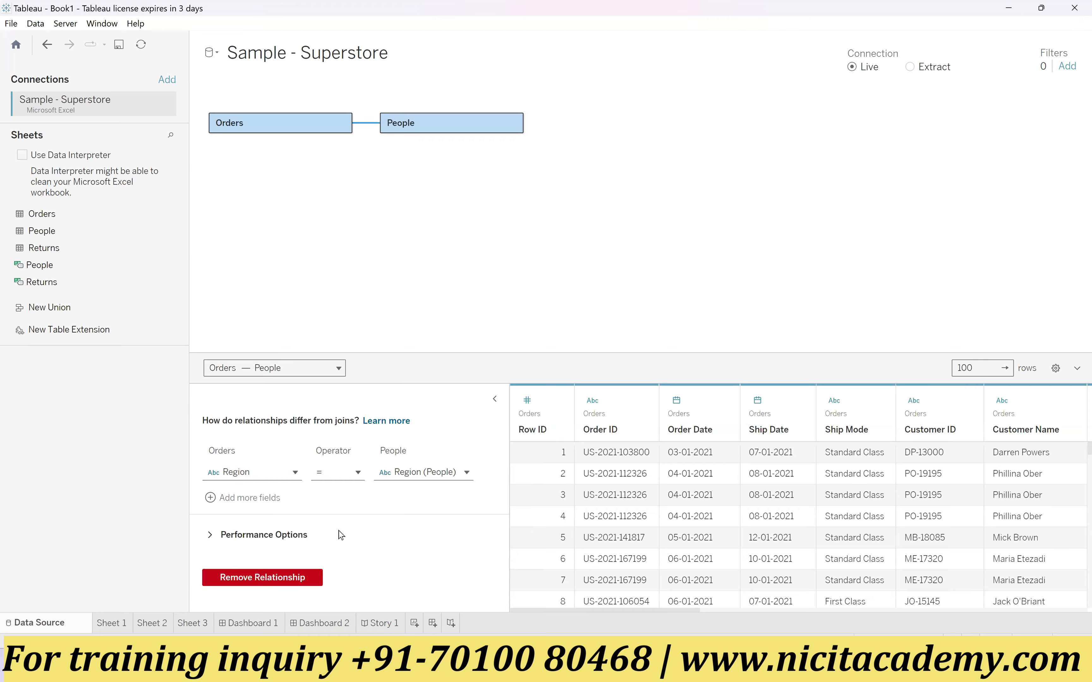
Step: Expand the relationship's performance options, review the cardinality and referential integrity settings, and collapse them again
left_click(215, 535)
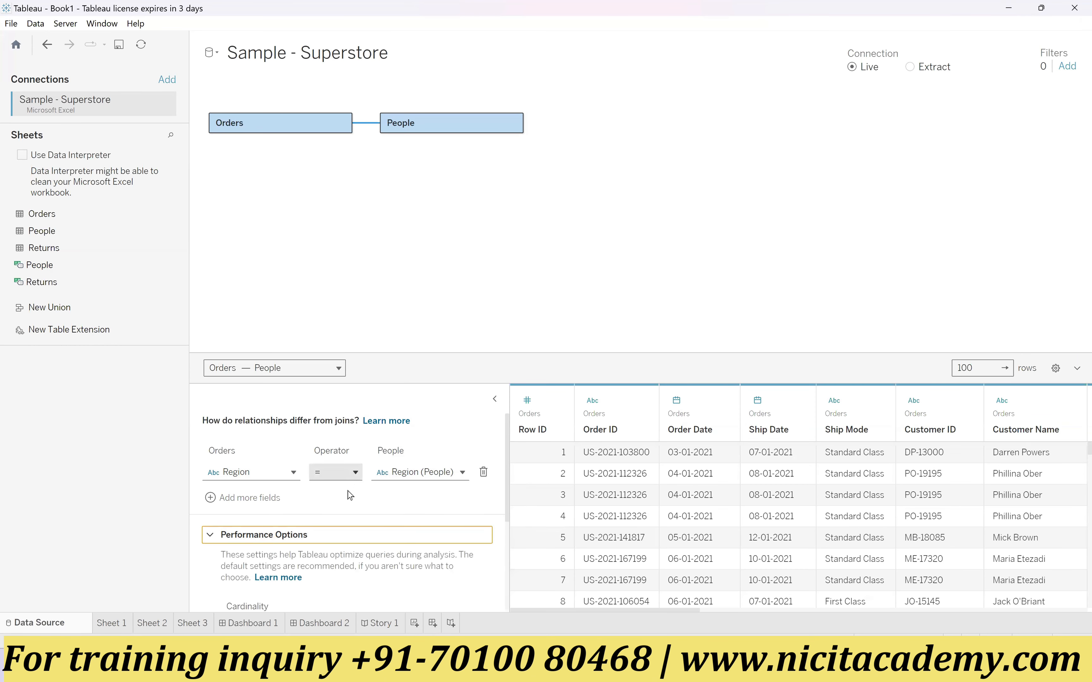
scroll(361, 518, "down", 3)
scroll(366, 526, "down", 1)
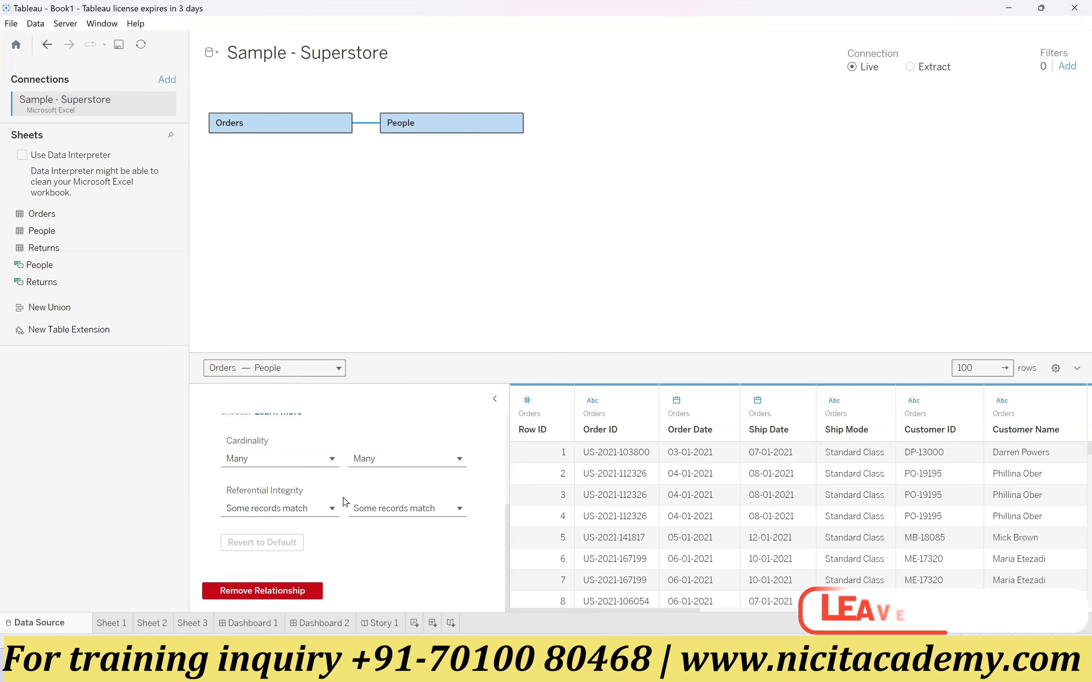
scroll(343, 499, "up", 2)
scroll(347, 499, "up", 2)
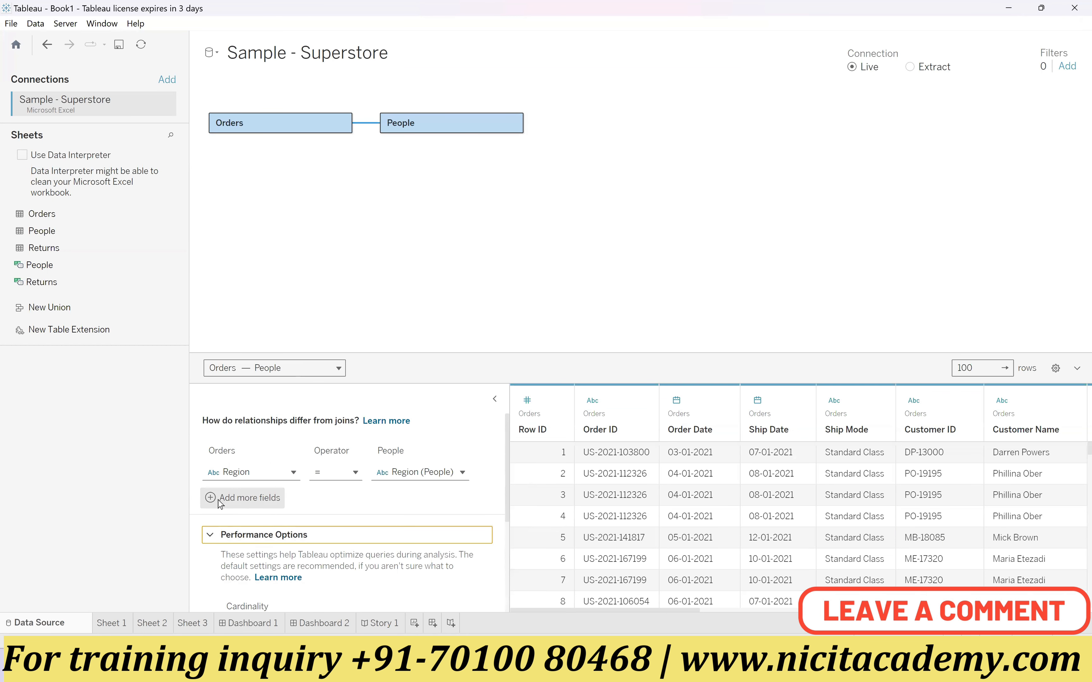
left_click(211, 535)
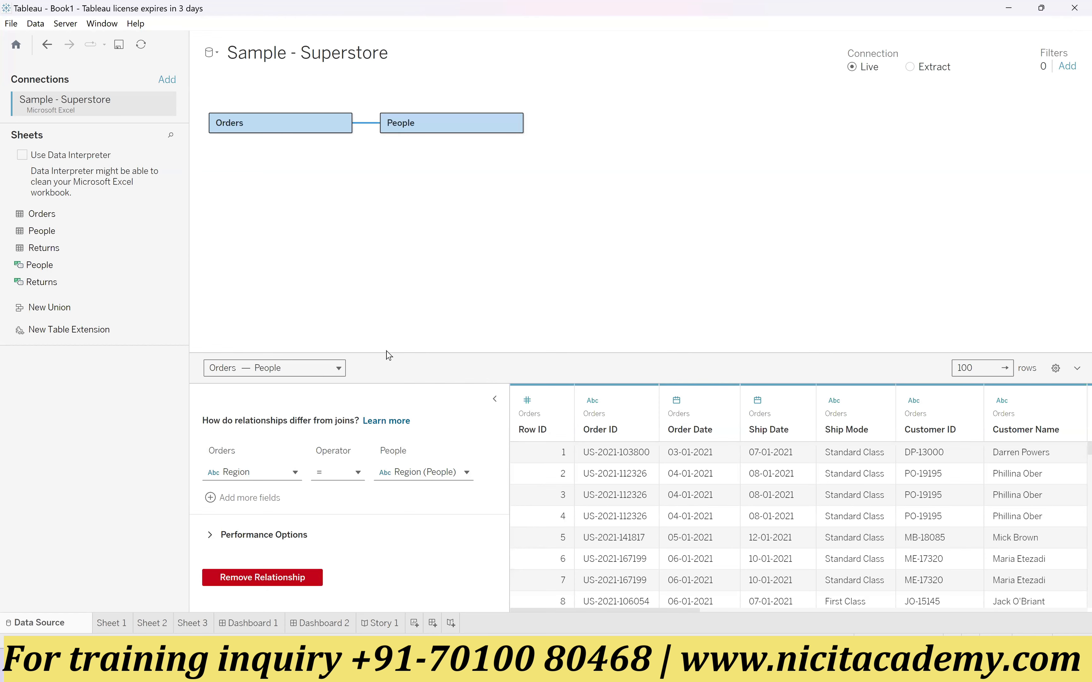
Step: Collapse the Orders–People relationship editor, enlarge the data preview, and look through its rows to the end
left_click(494, 399)
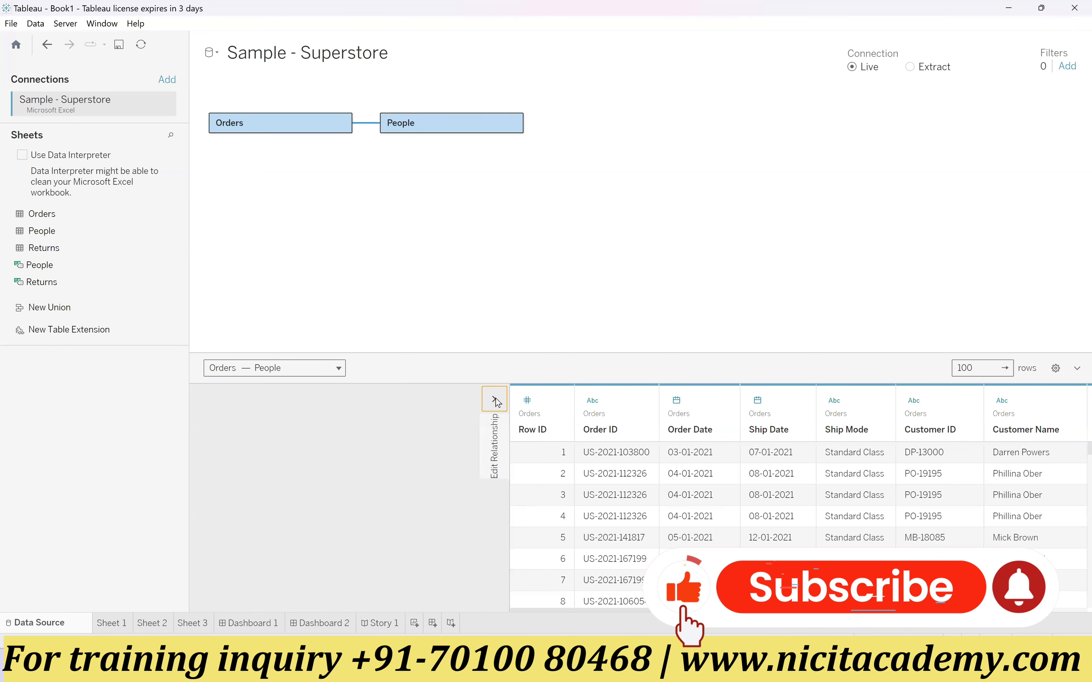
left_click_drag(622, 353, 623, 187)
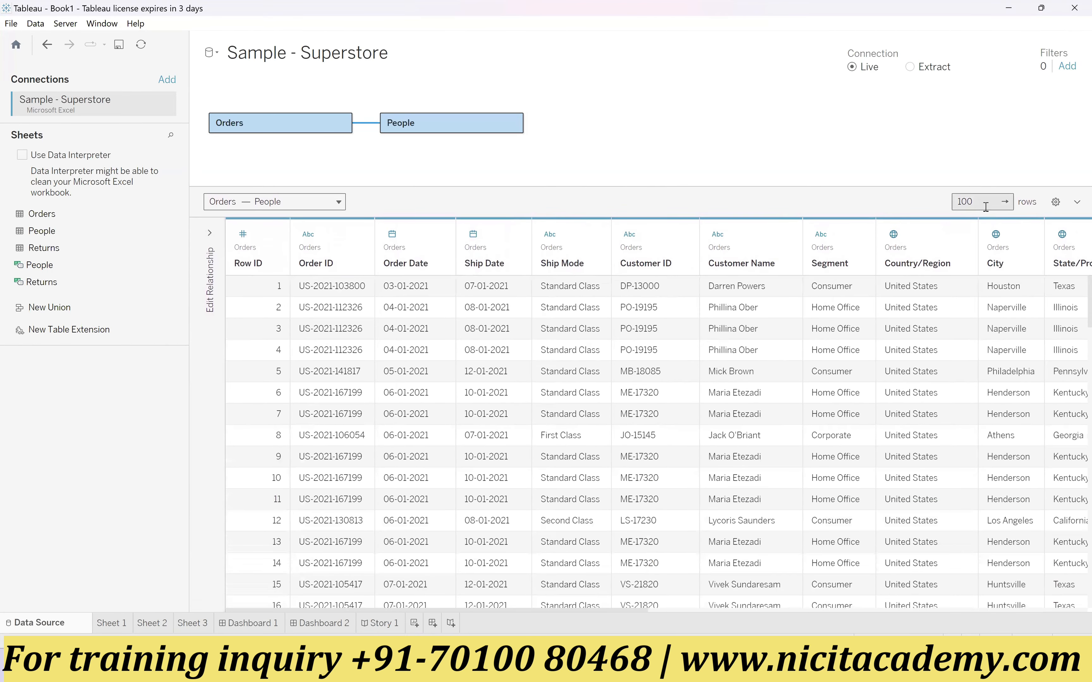
left_click_drag(973, 201, 955, 201)
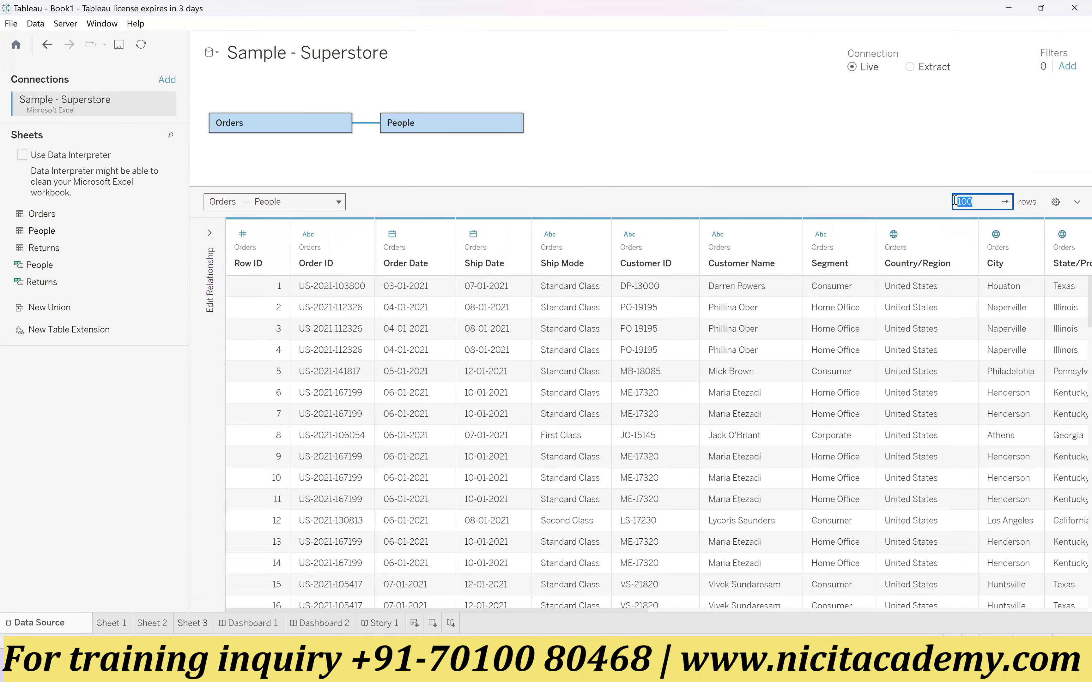
scroll(605, 478, "down", 5)
scroll(616, 508, "down", 20)
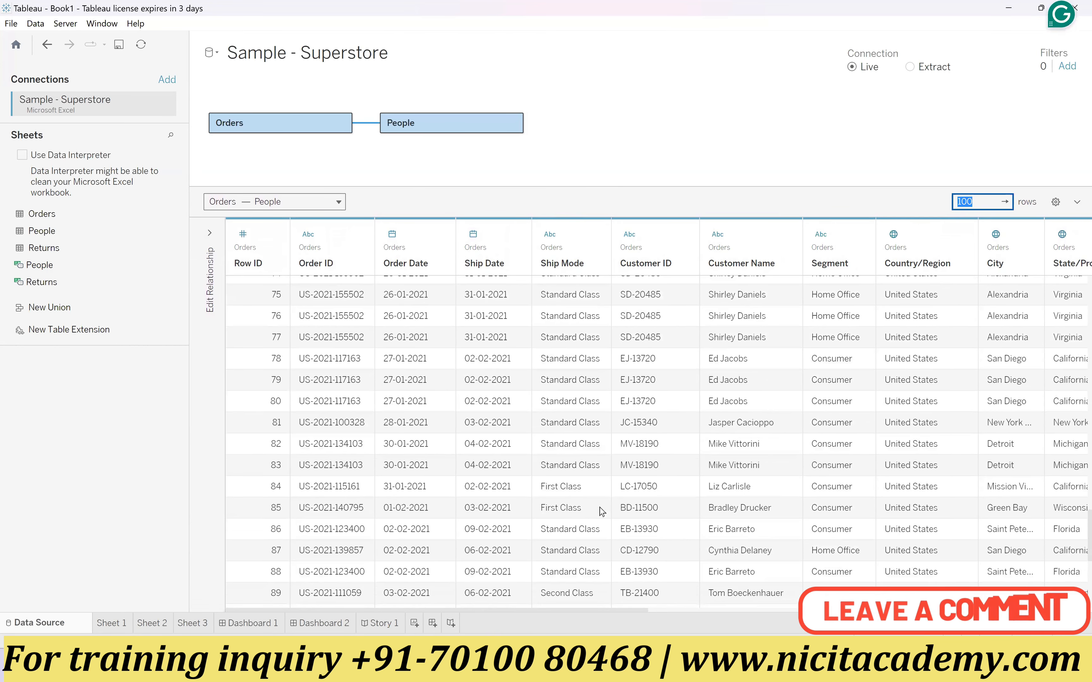
scroll(602, 512, "down", 4)
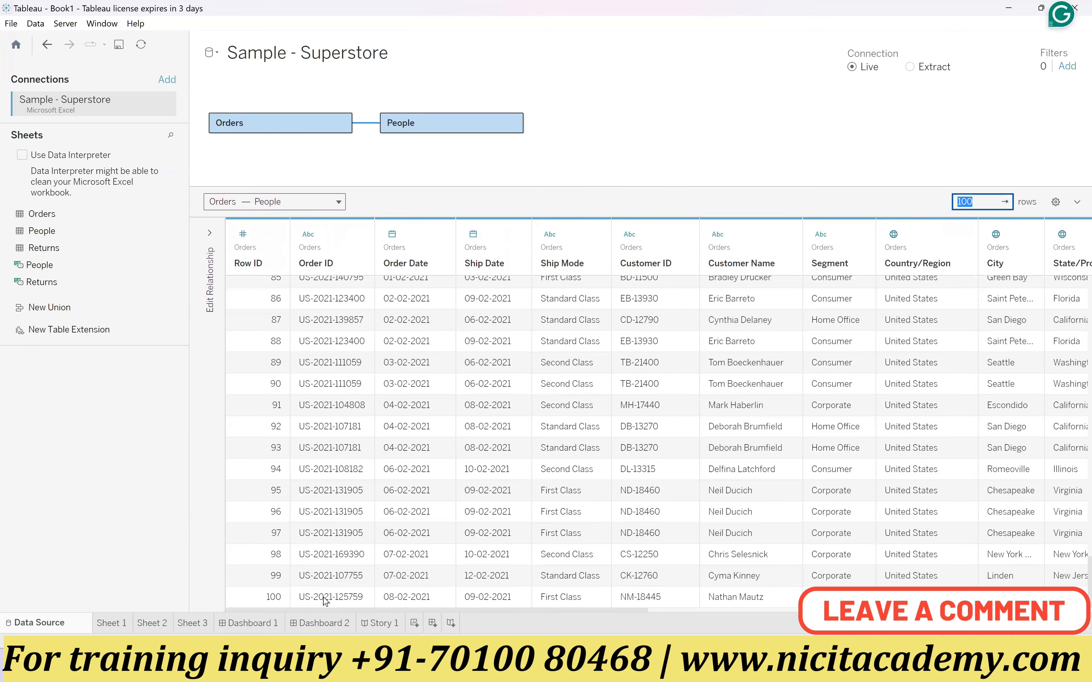
Step: Reload the data preview with its 100-row limit and browse the Orders records down to the last row
left_click(1006, 201)
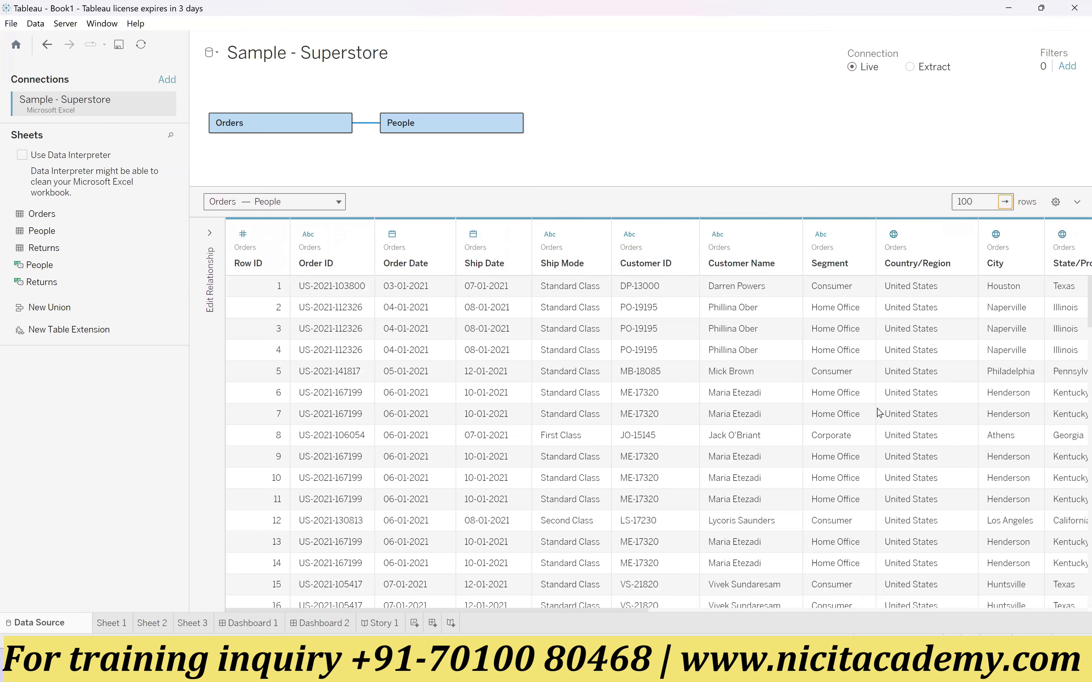
scroll(358, 451, "down", 10)
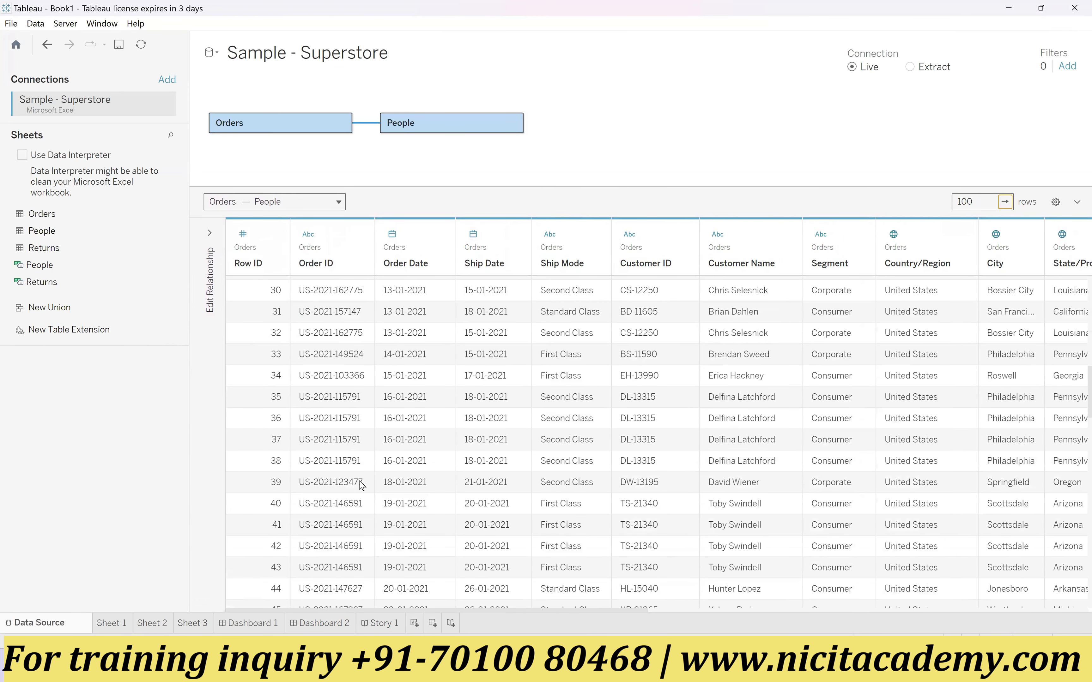
scroll(361, 485, "down", 5)
left_click(1005, 202)
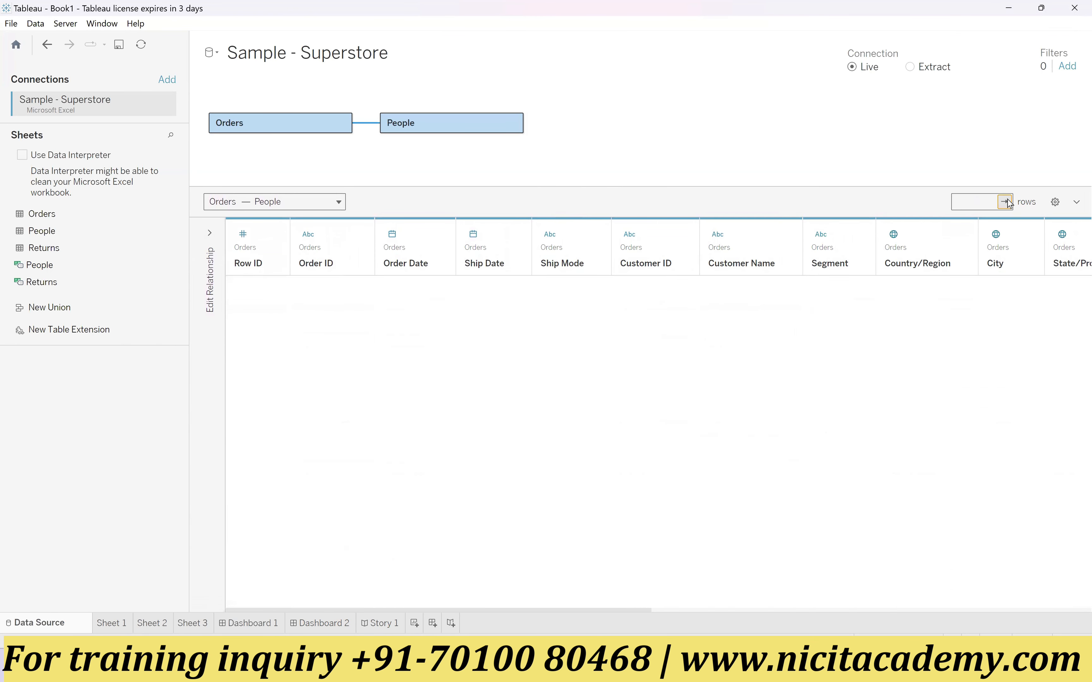
left_click(1005, 202)
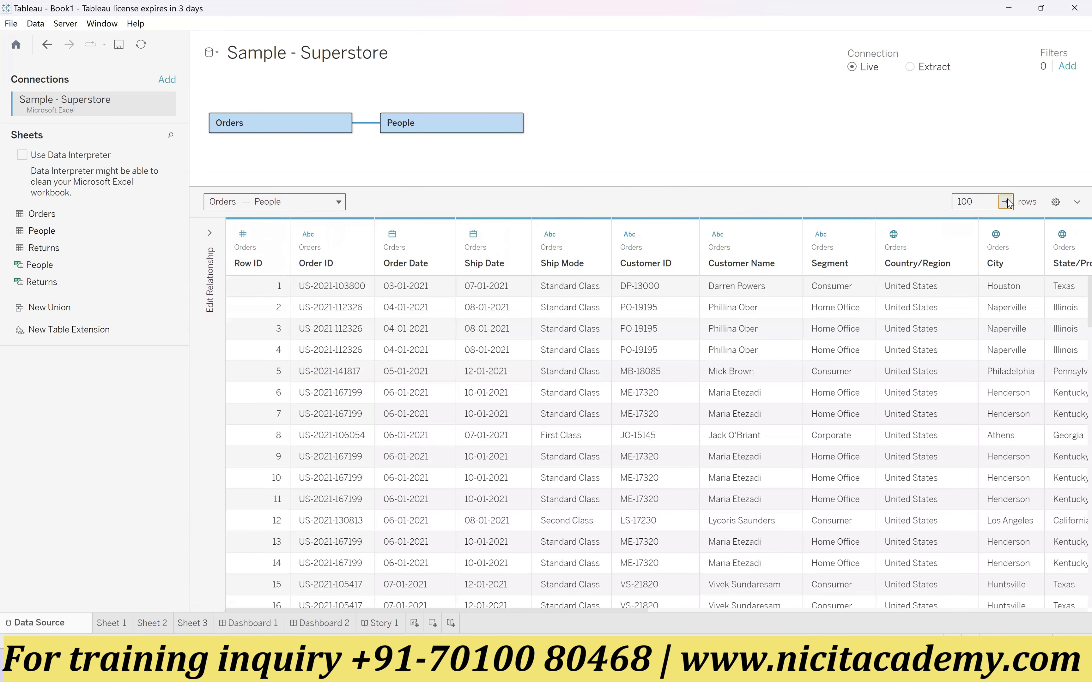
left_click(1005, 202)
scroll(952, 308, "down", 15)
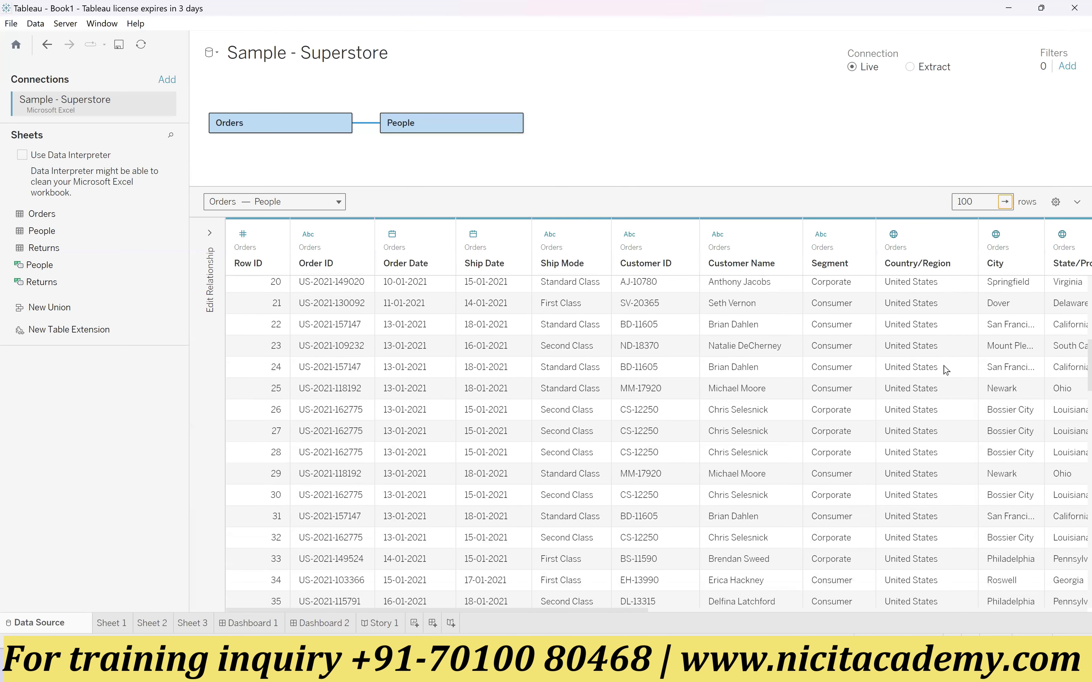
scroll(952, 353, "down", 16)
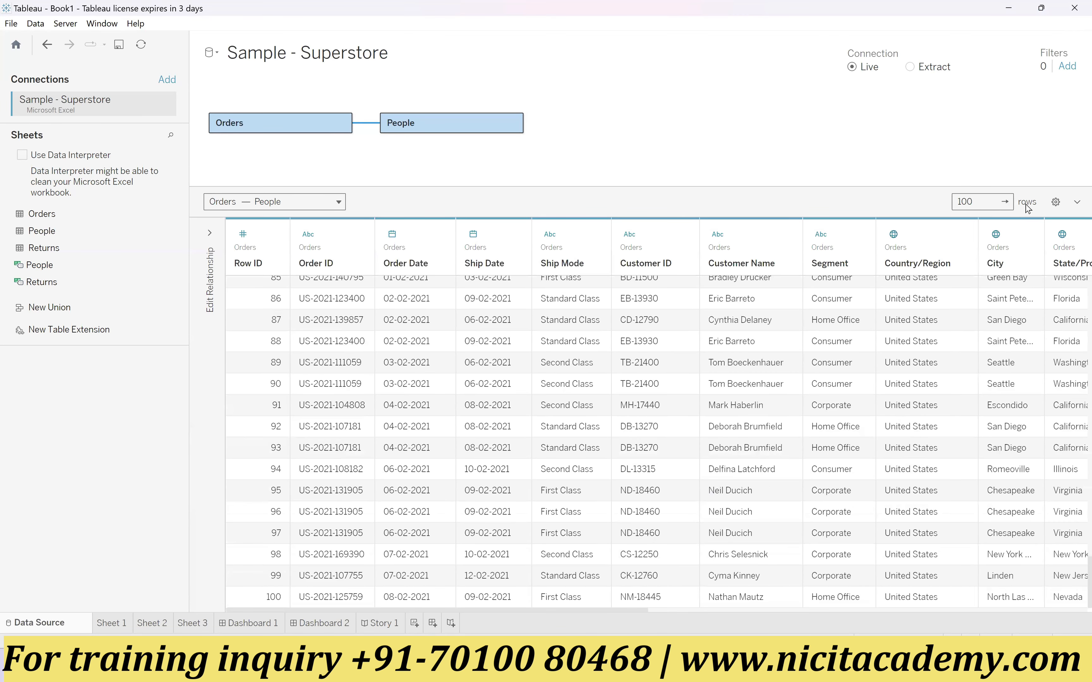
Step: Review the preview's alias, hidden-field and field-sorting options, and hide and restore the data preview
left_click(1055, 203)
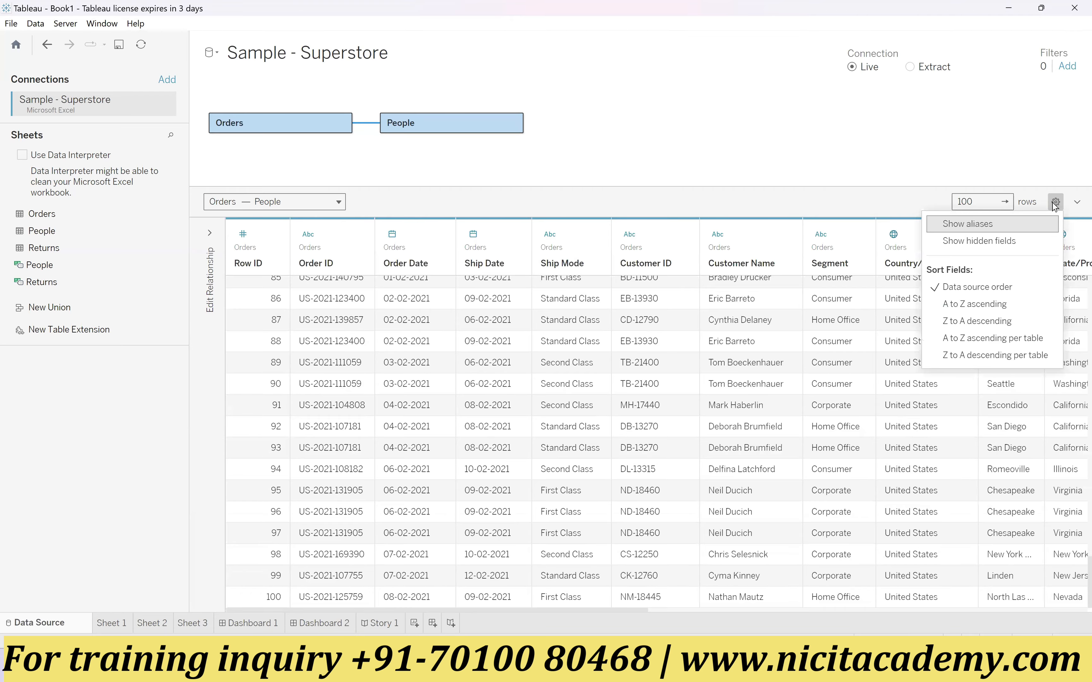
left_click(964, 177)
left_click(1077, 203)
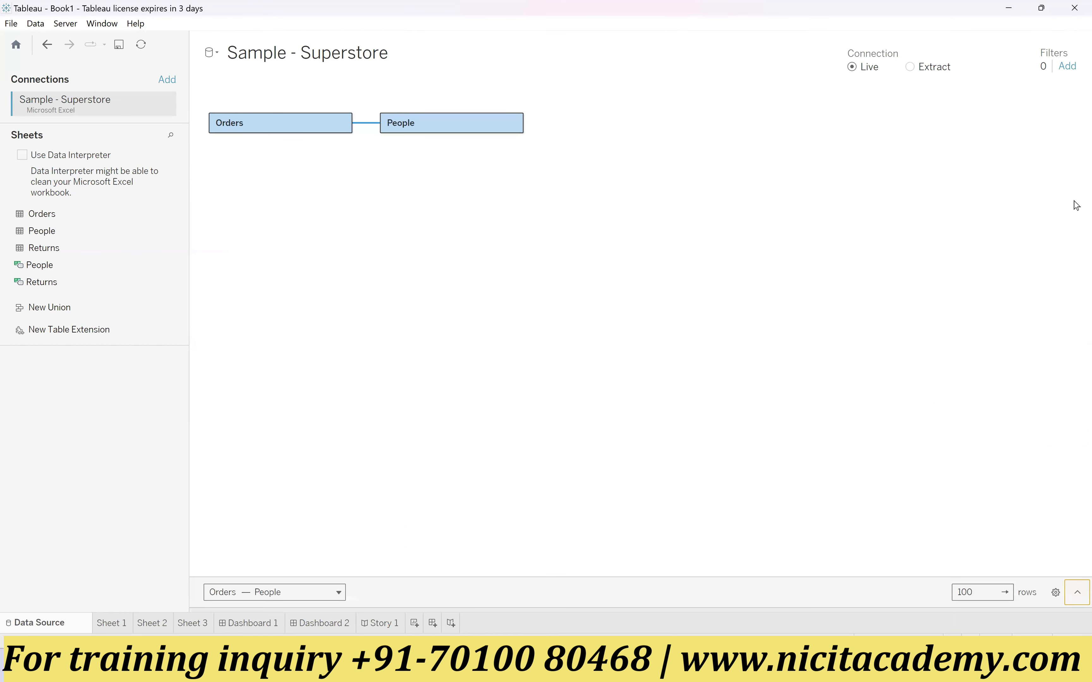
left_click(1077, 592)
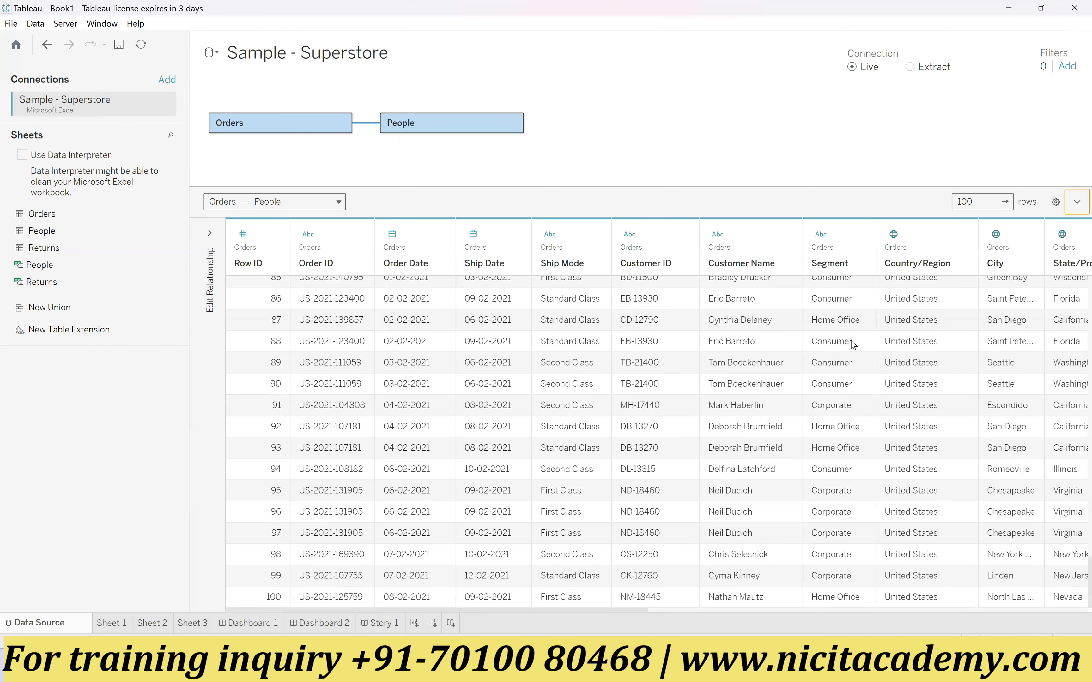
Step: Expand and collapse the relationship editor once more, and shrink the data preview to give the model canvas more room
scroll(740, 398, "up", 6)
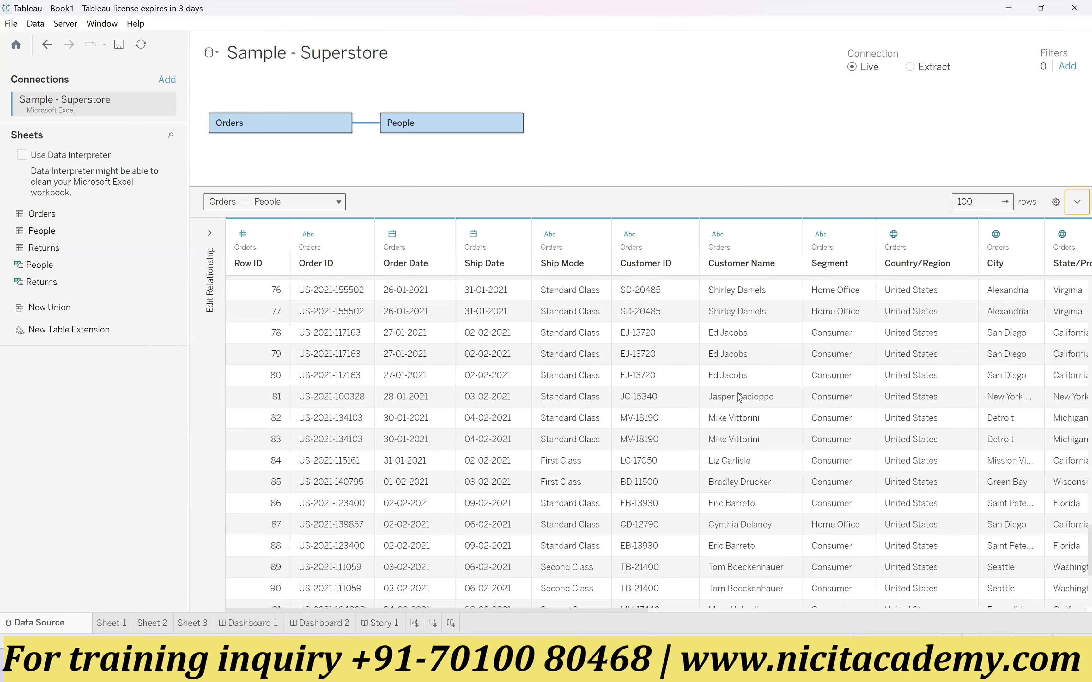
left_click(210, 232)
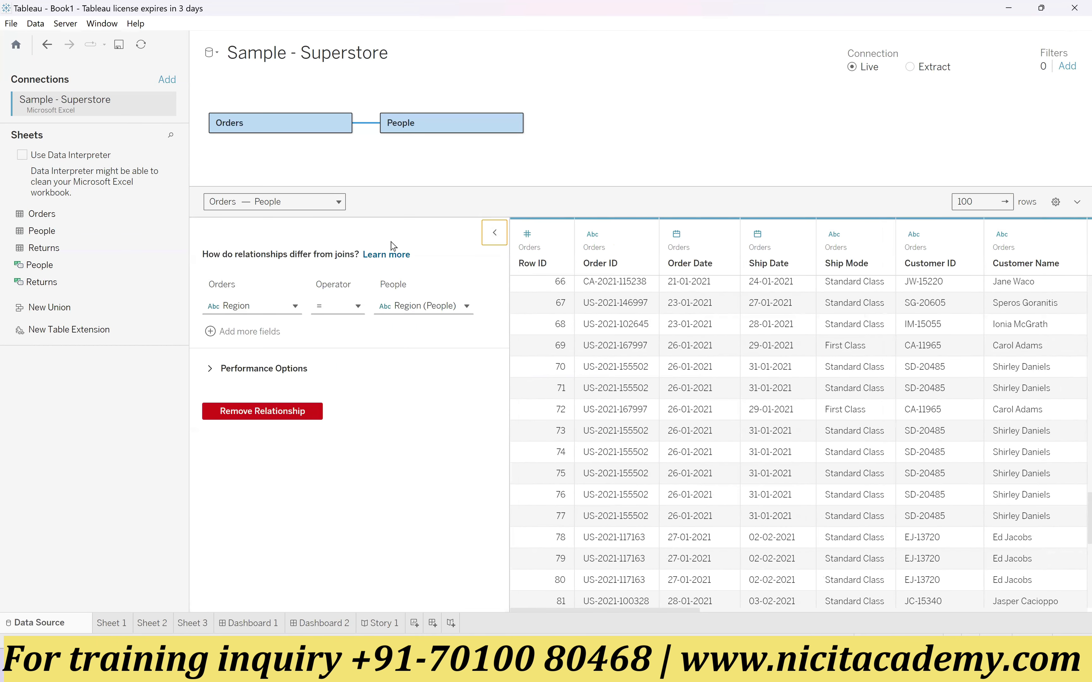
left_click(494, 233)
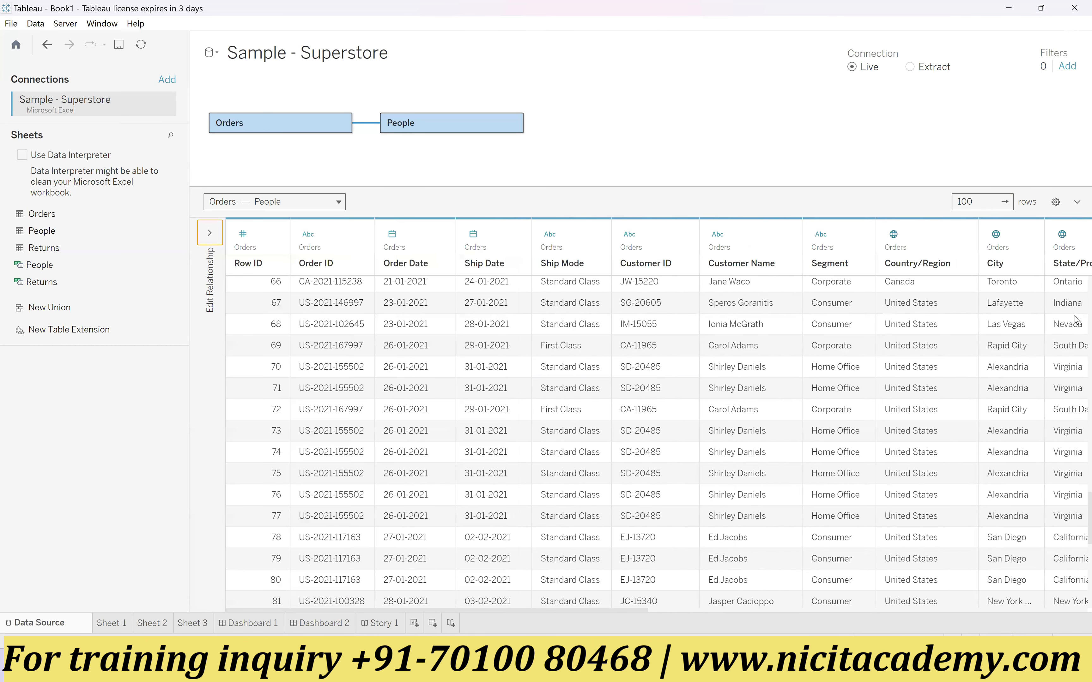
scroll(897, 416, "up", 3)
scroll(897, 419, "up", 18)
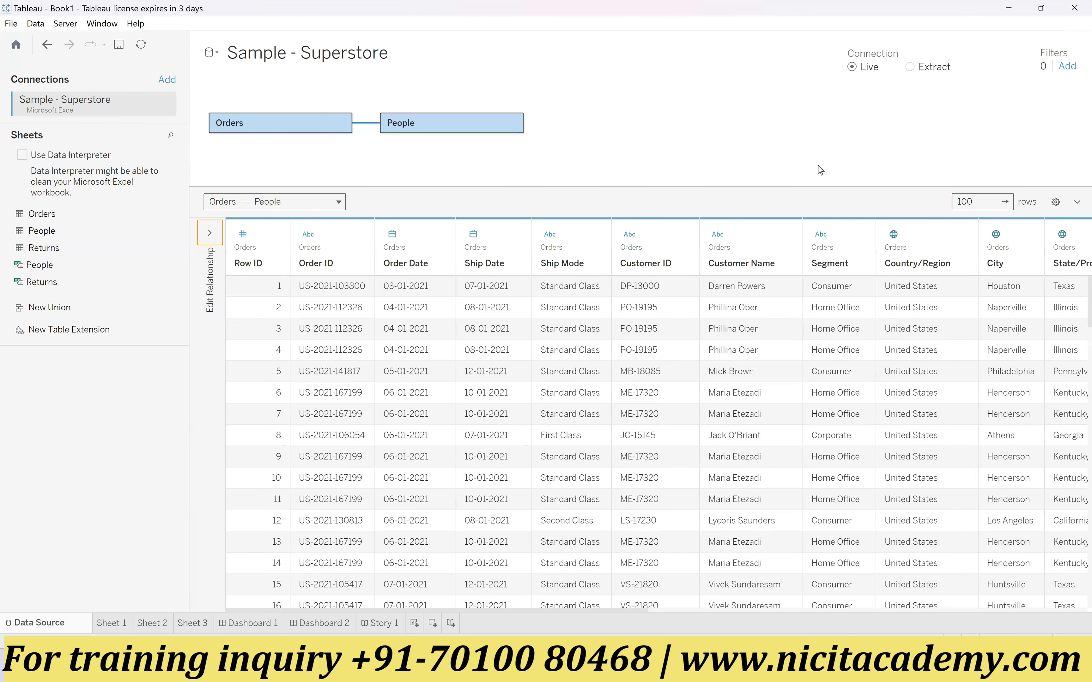
left_click_drag(778, 190, 770, 310)
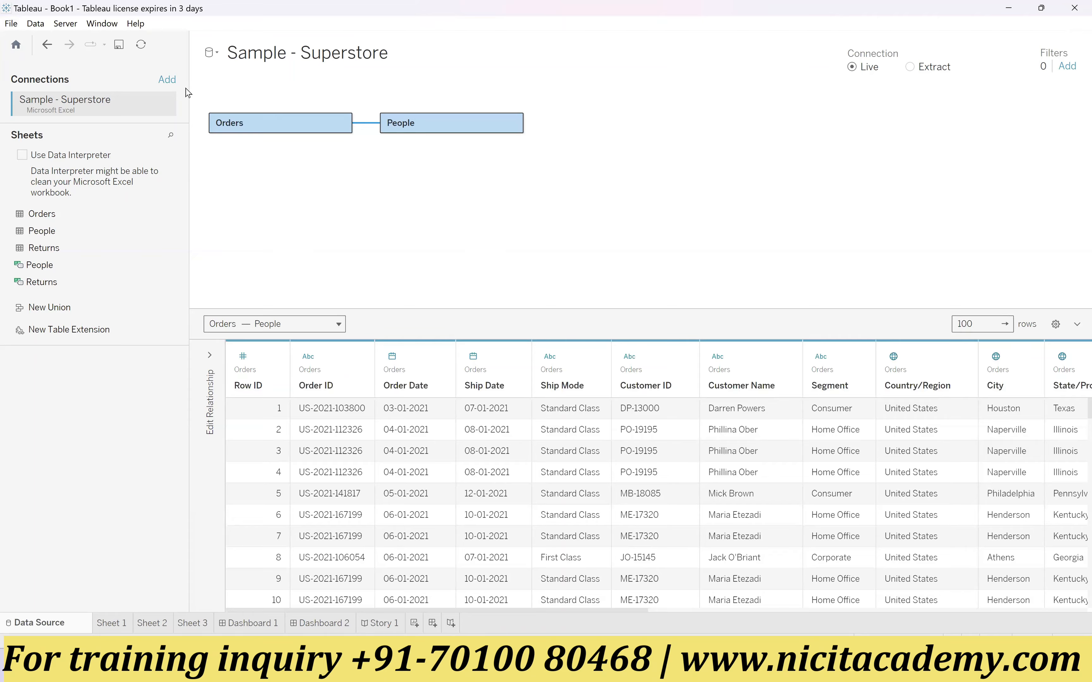
Step: Save the workbook as Day-2 in the Workbooks folder, using the Tableau Packaged Workbook (*.twbx) type
left_click(12, 25)
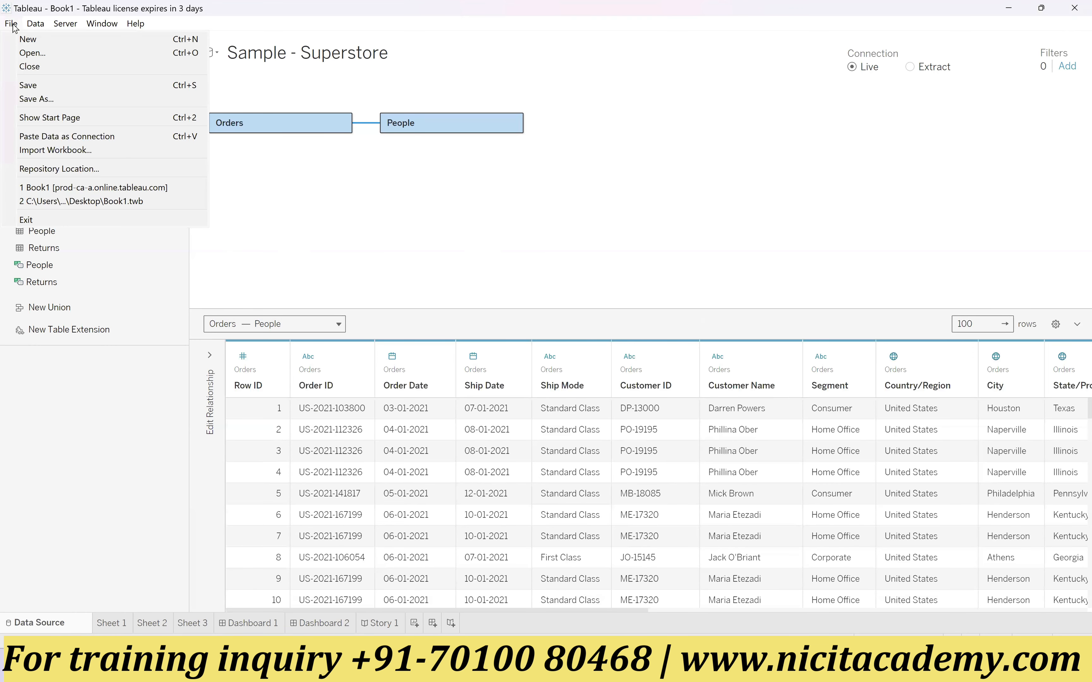
left_click(40, 89)
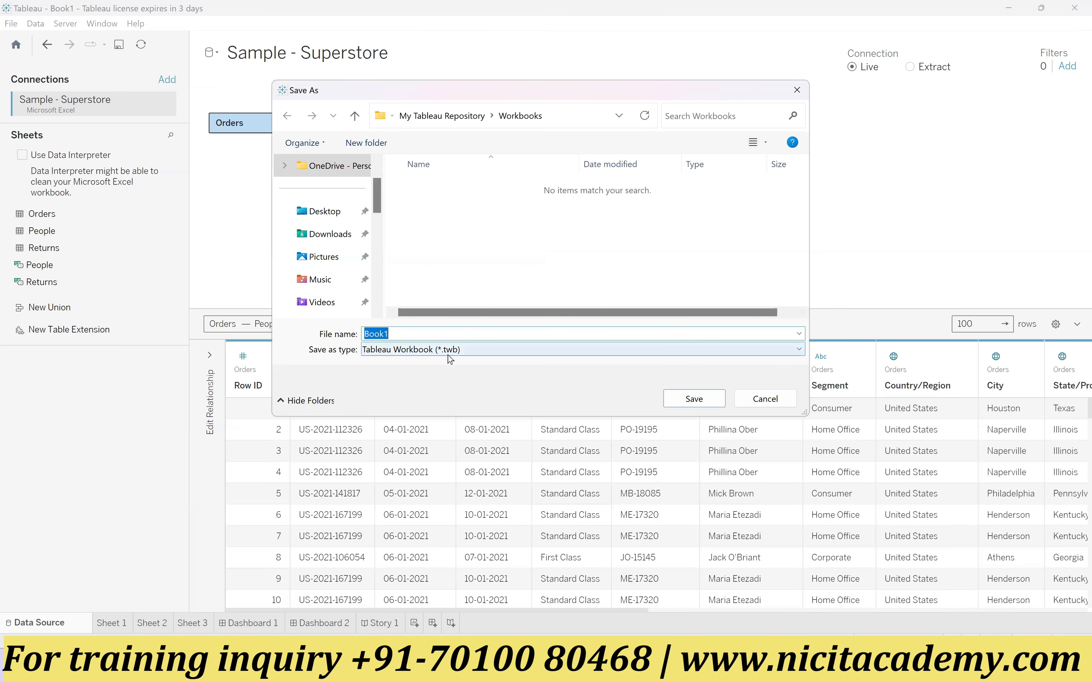
left_click(465, 356)
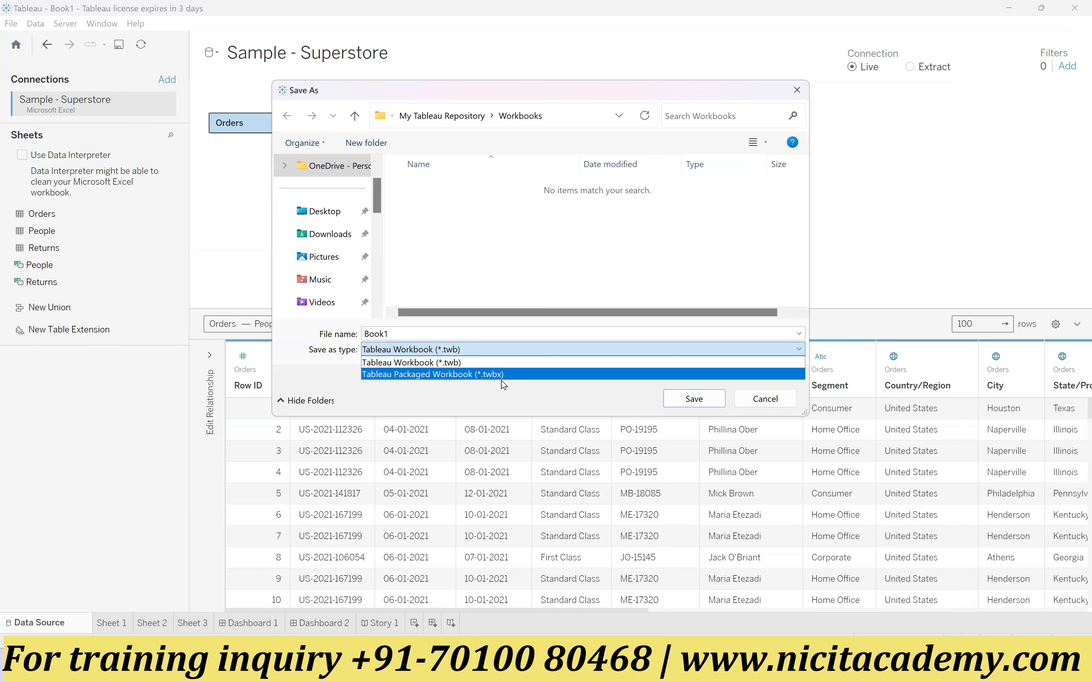
left_click(420, 376)
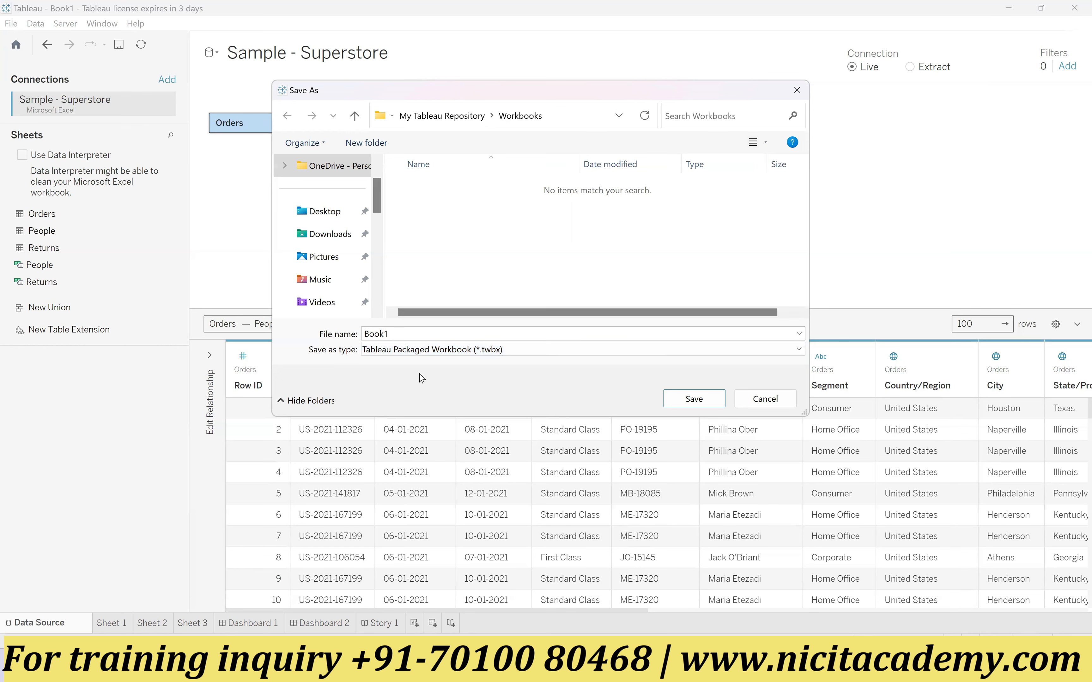
double_click(365, 334)
type("Day-2")
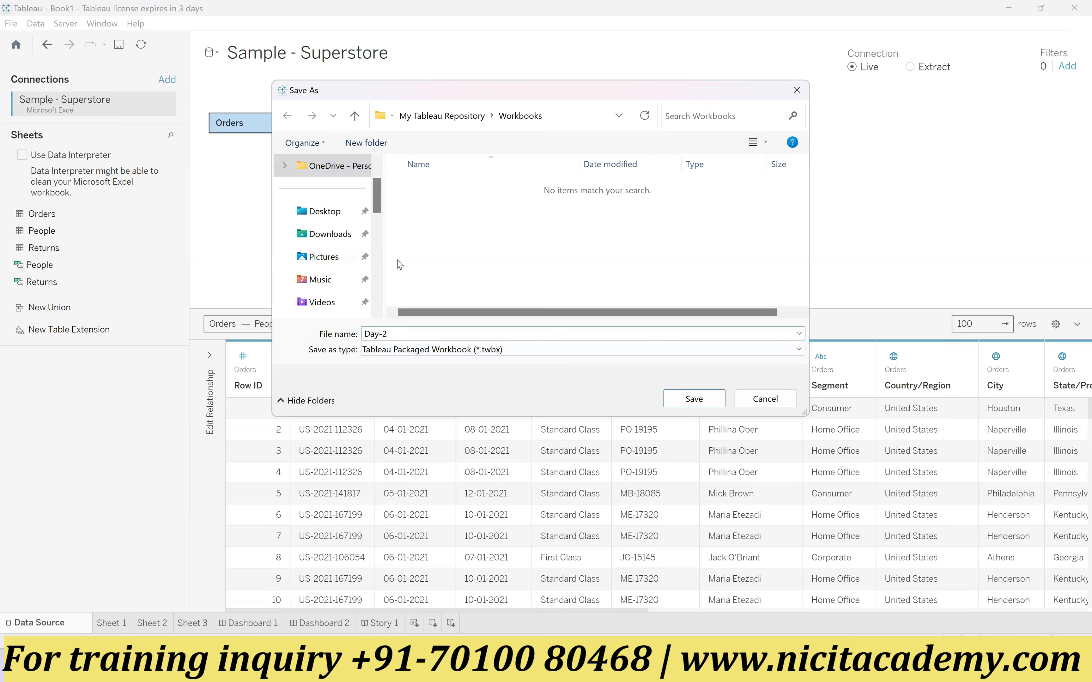
left_click(696, 401)
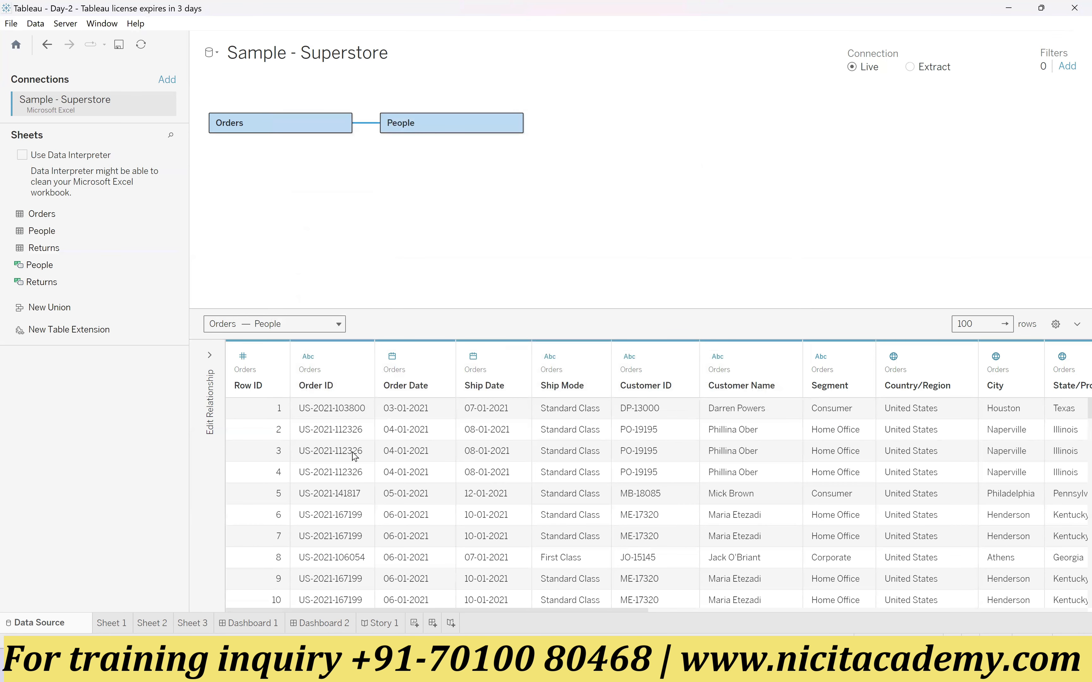
Step: Look through Sheets 1 to 3, Dashboards 1 and 2, and Story 1, and return to Sheet 1
left_click(126, 626)
left_click(155, 625)
left_click(193, 625)
left_click(250, 625)
left_click(330, 625)
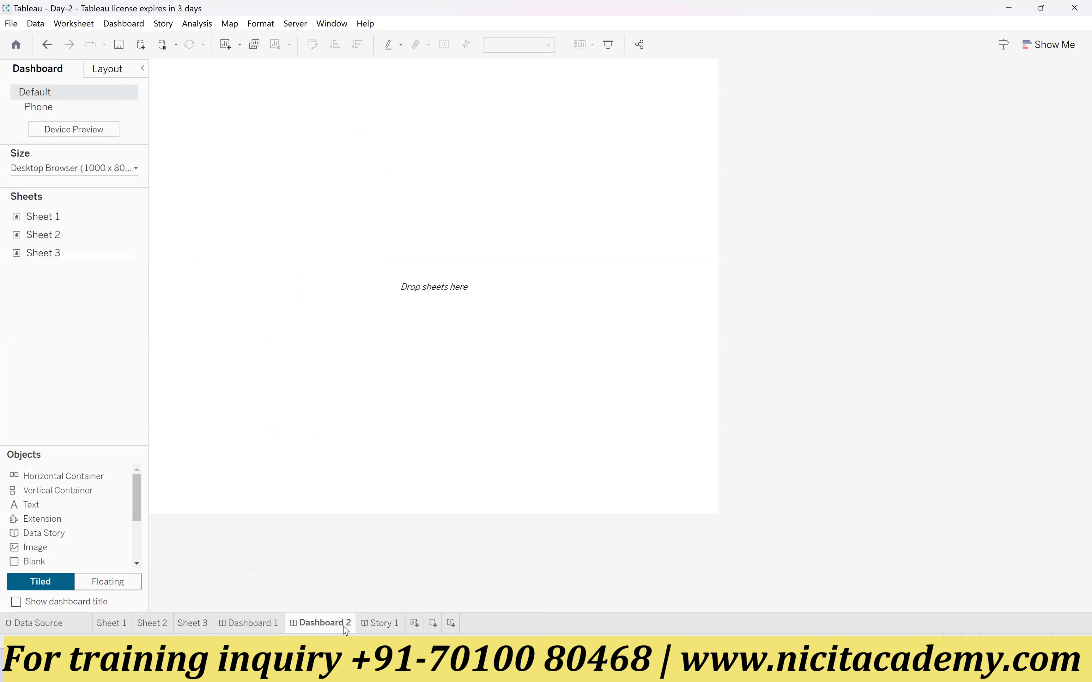
left_click(388, 629)
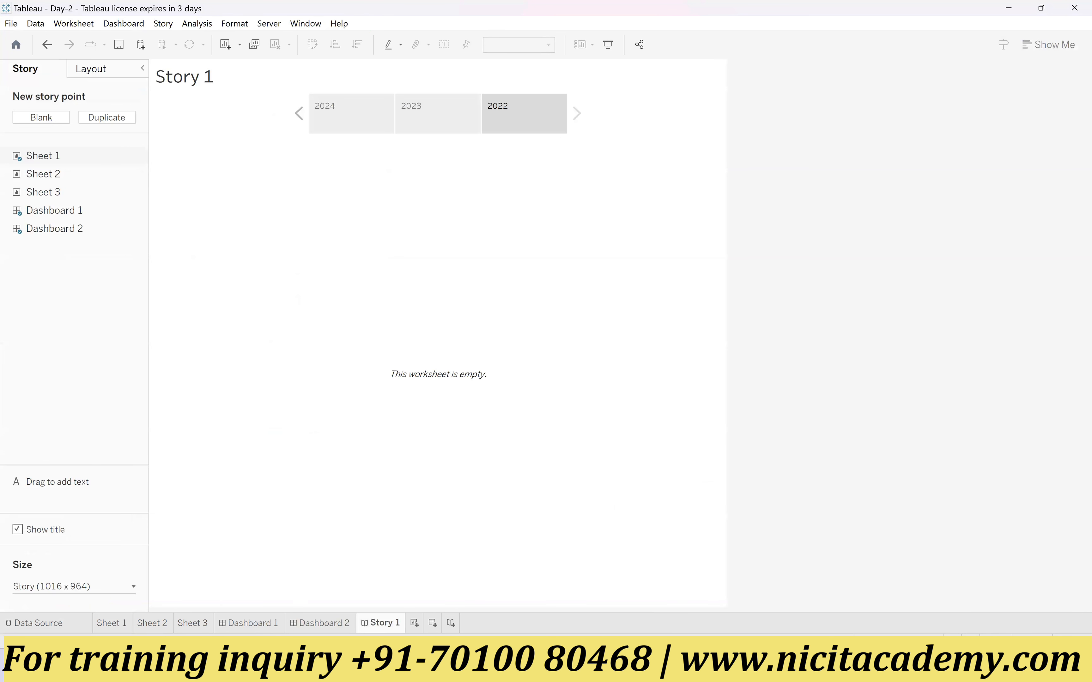
left_click(113, 624)
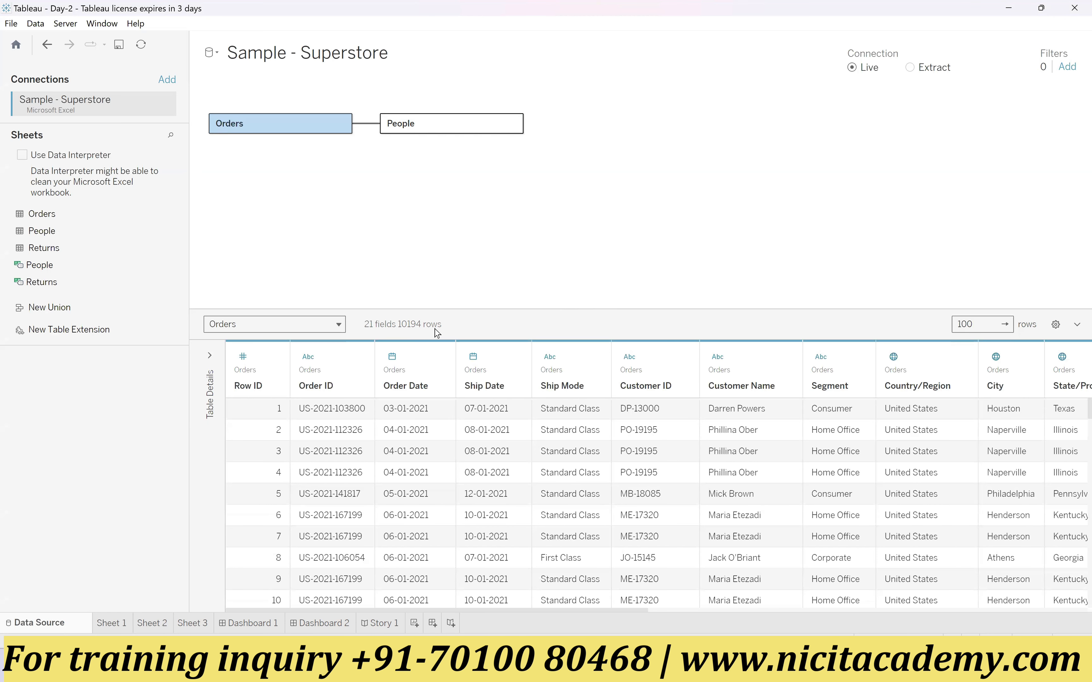
Step: View the People logical table's fields and rows in the data preview, and switch back to the Orders table
left_click(314, 326)
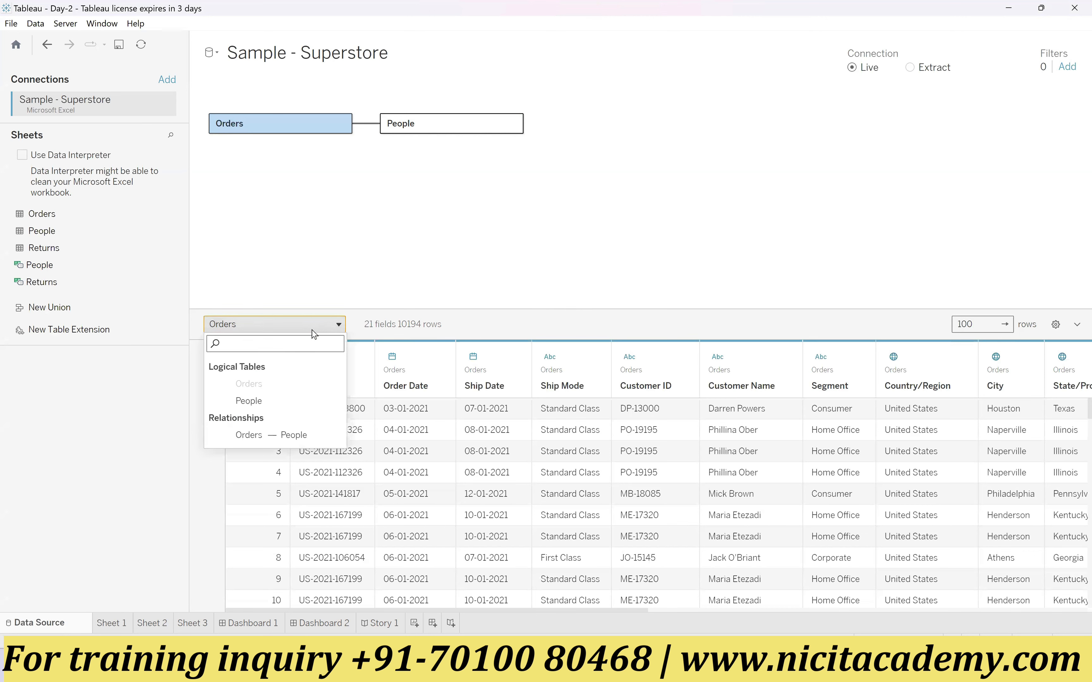
left_click(264, 409)
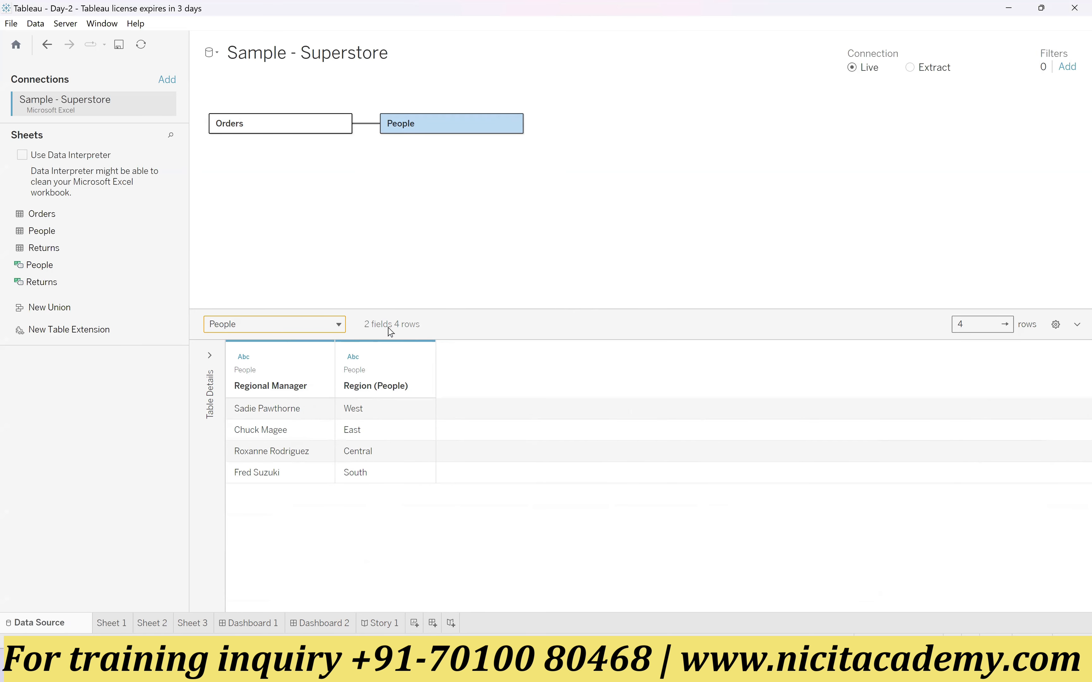
left_click(311, 324)
left_click(248, 379)
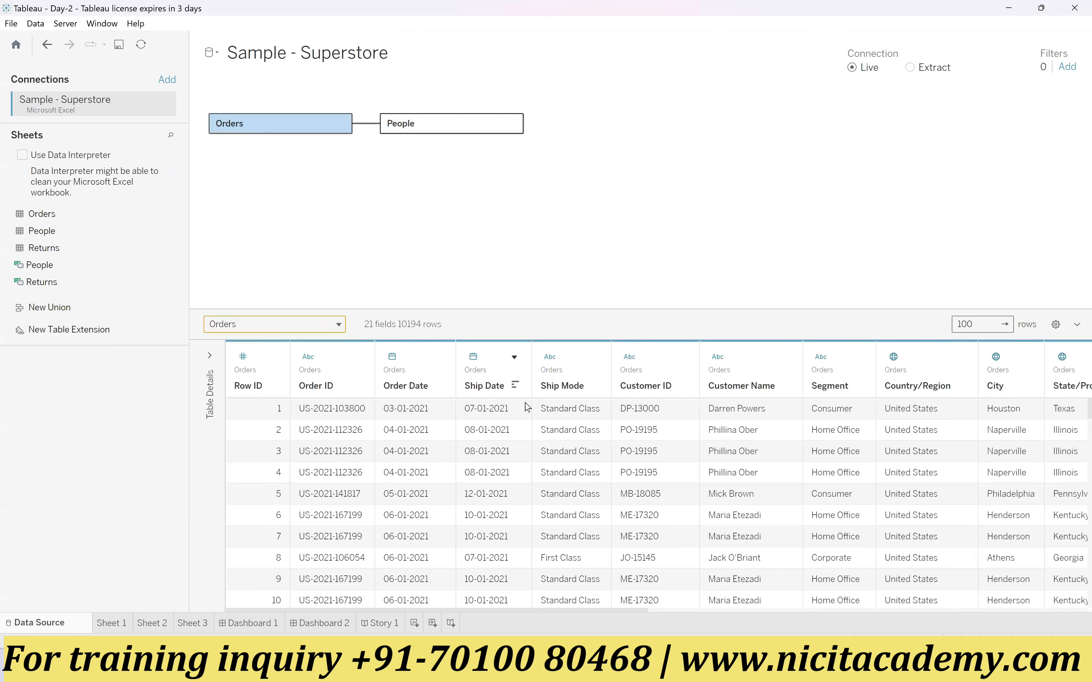